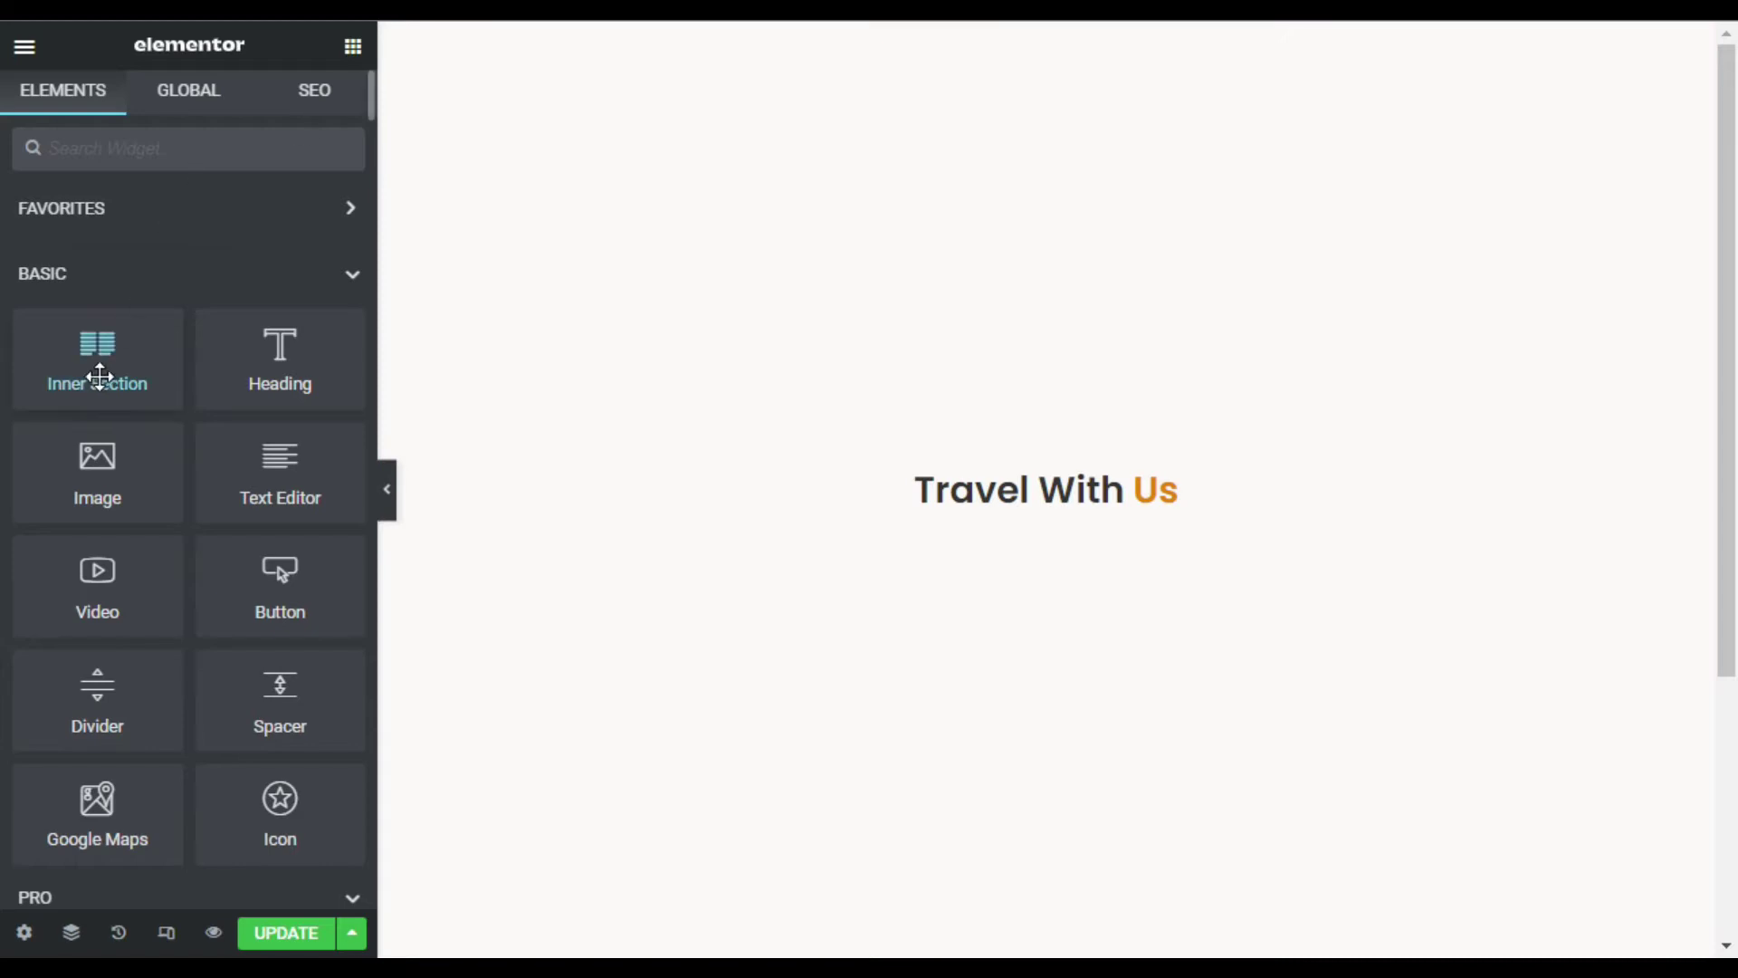
Step: Add an inner section below the title and give it a third column
{"action": "left_click_drag", "start_coordinate": [100, 374], "coordinate": [1073, 523]}
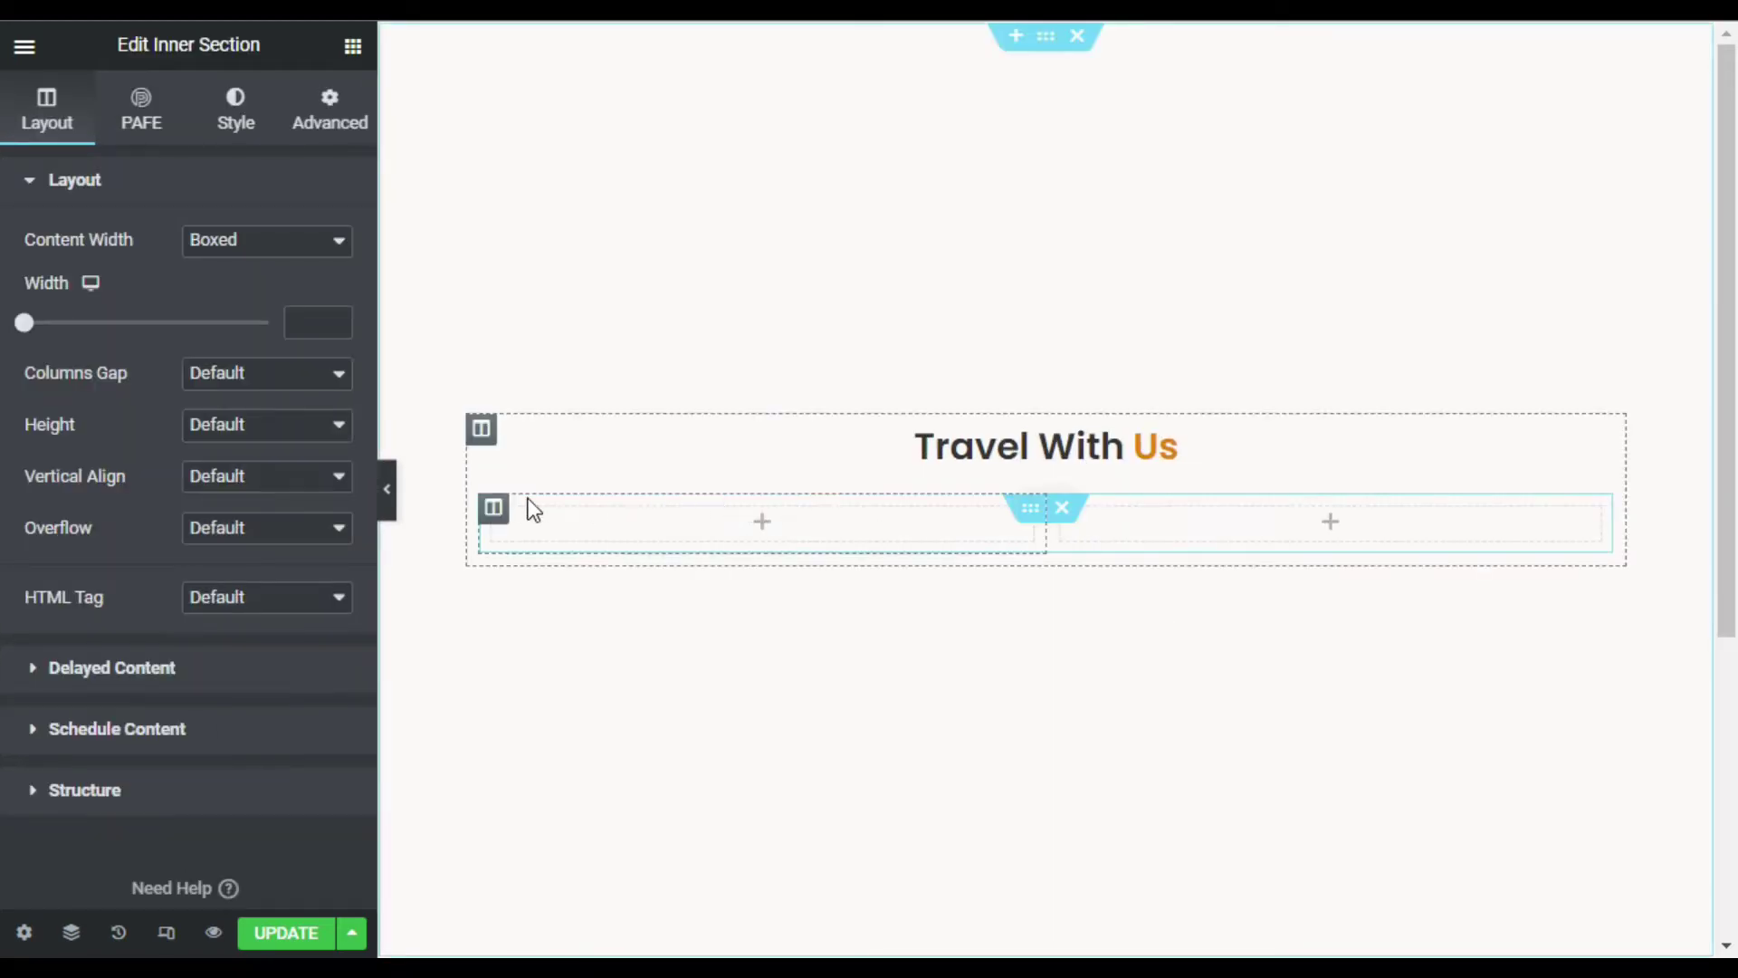
{"action": "right_click", "coordinate": [493, 514]}
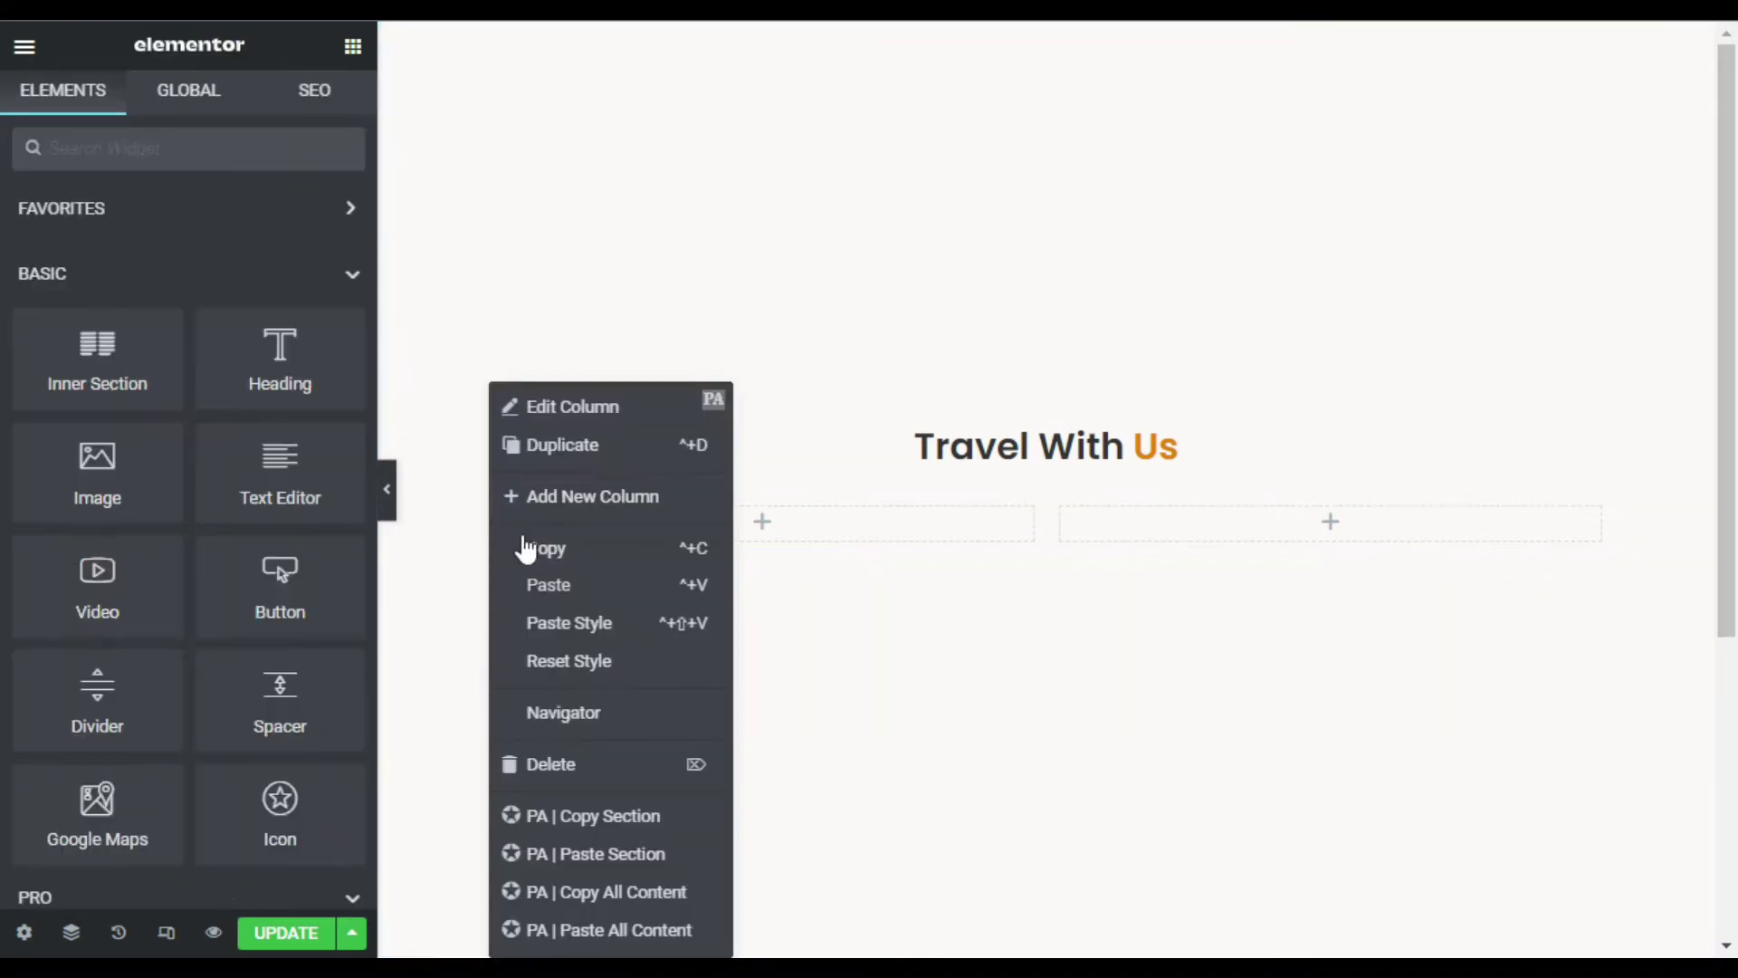
{"action": "left_click", "coordinate": [631, 505]}
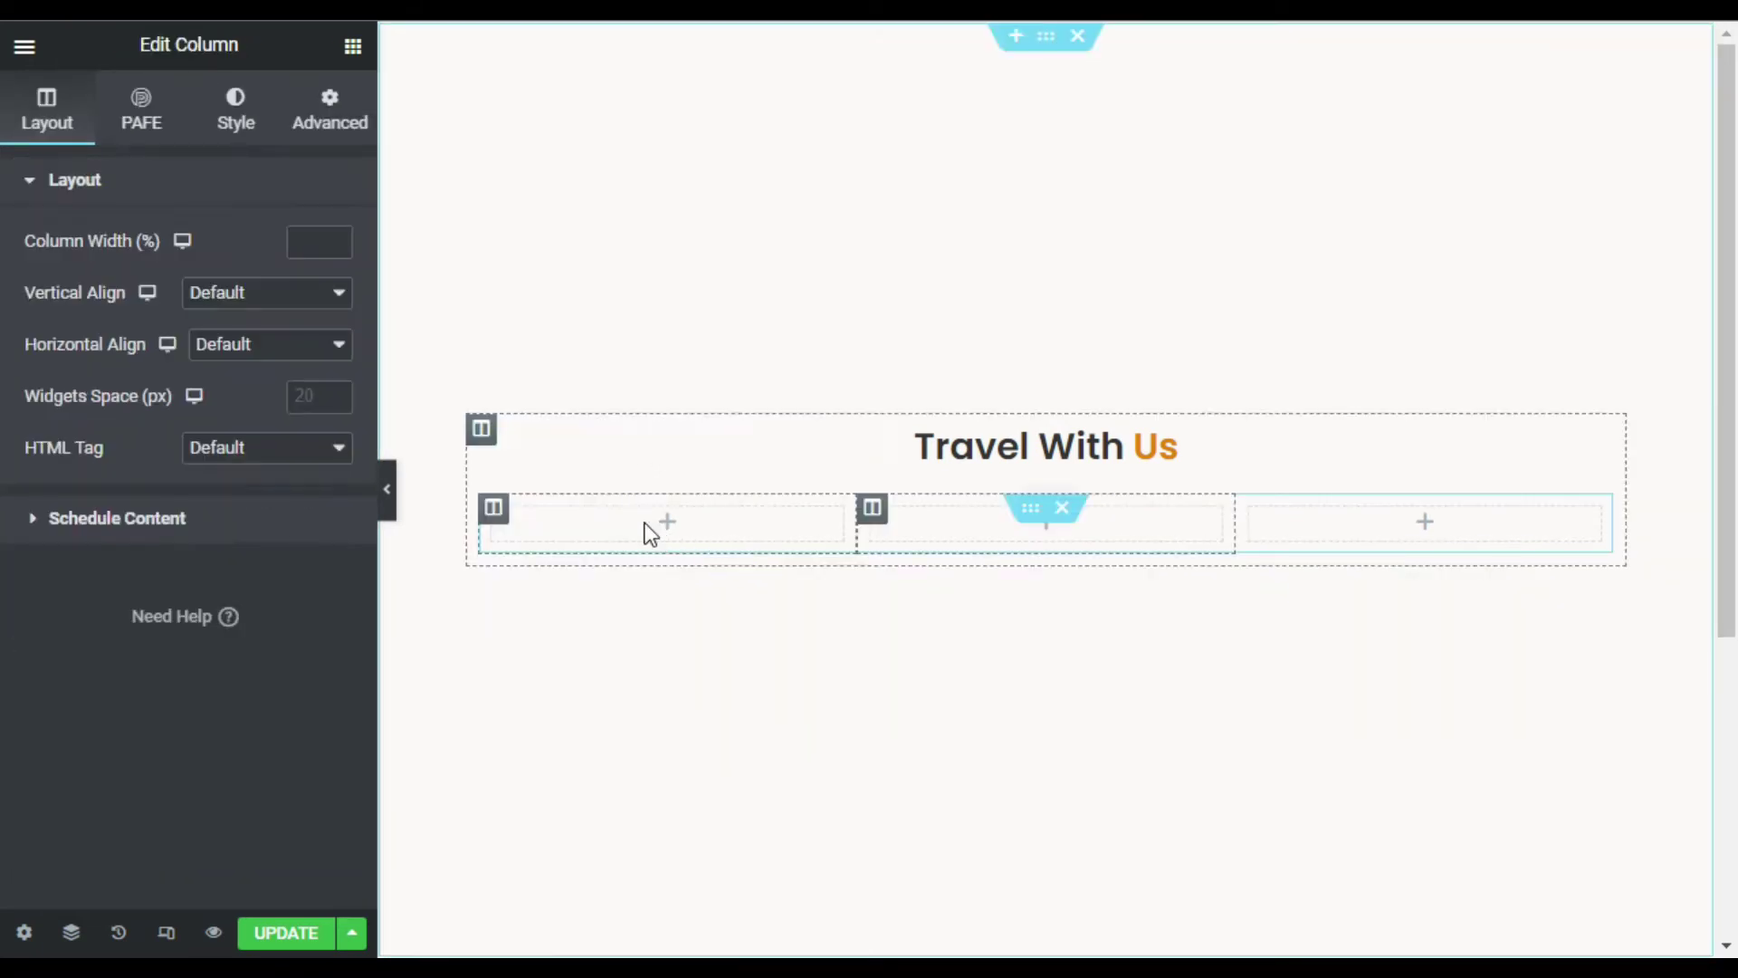
Step: Place Icon, Heading and Text Editor widgets in the first column
{"action": "left_click", "coordinate": [666, 525]}
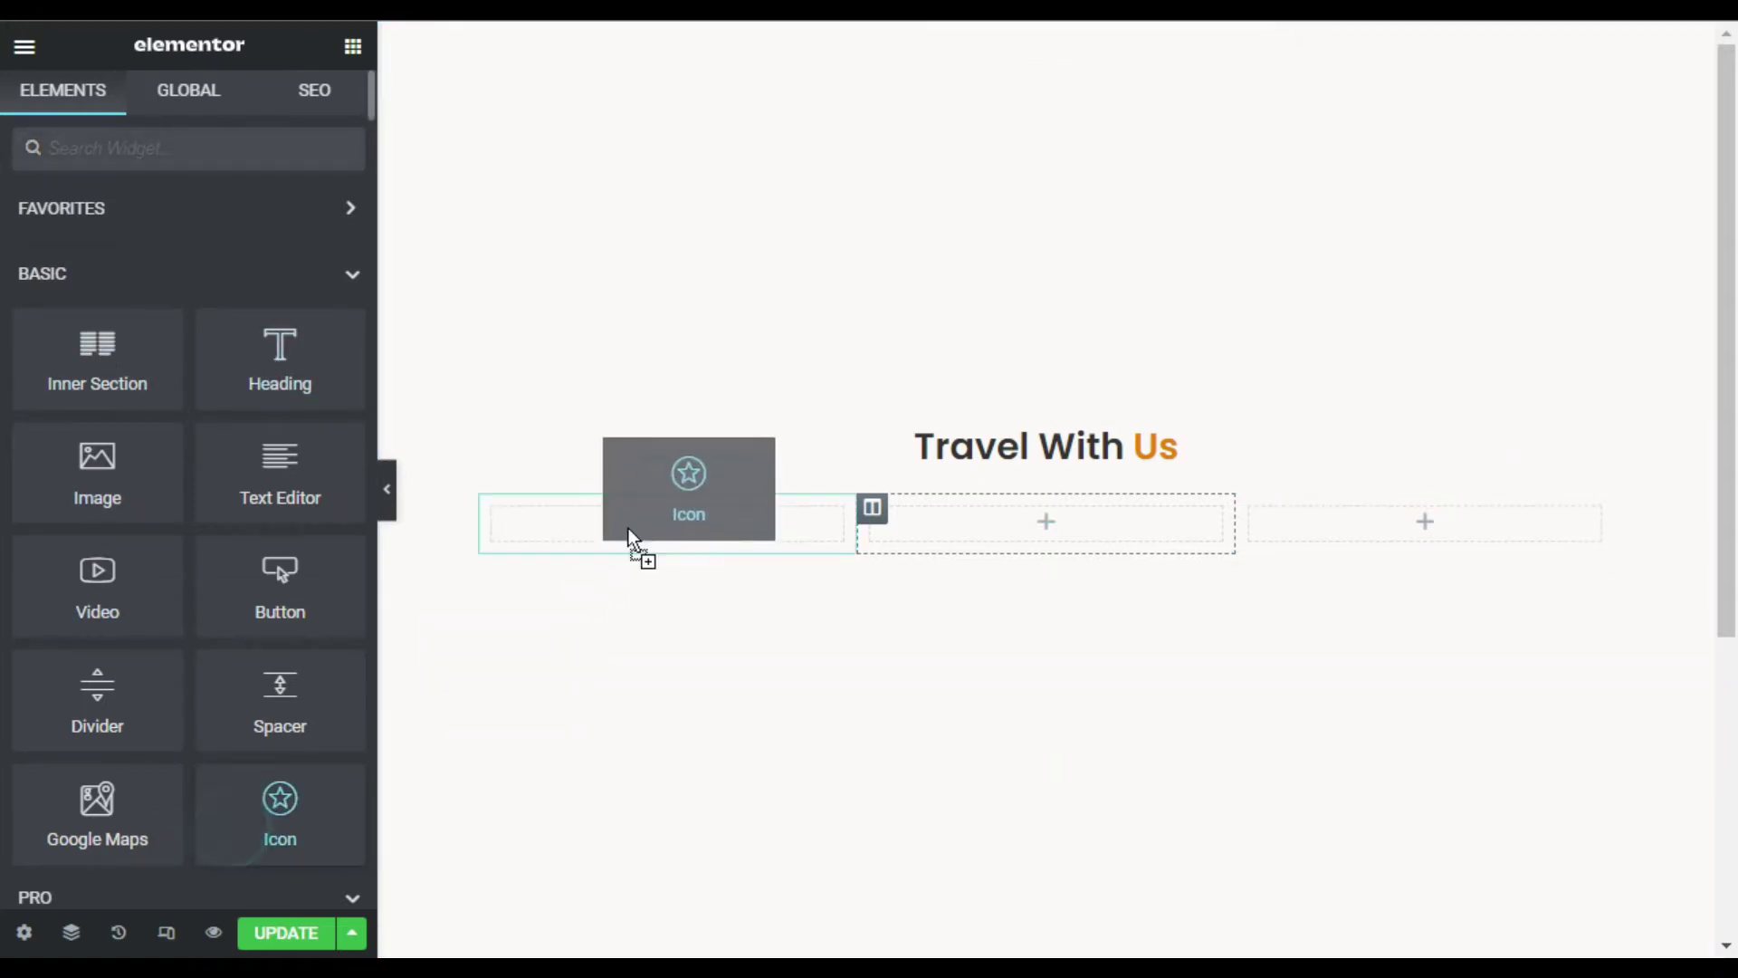
{"action": "left_click_drag", "start_coordinate": [232, 828], "coordinate": [627, 531]}
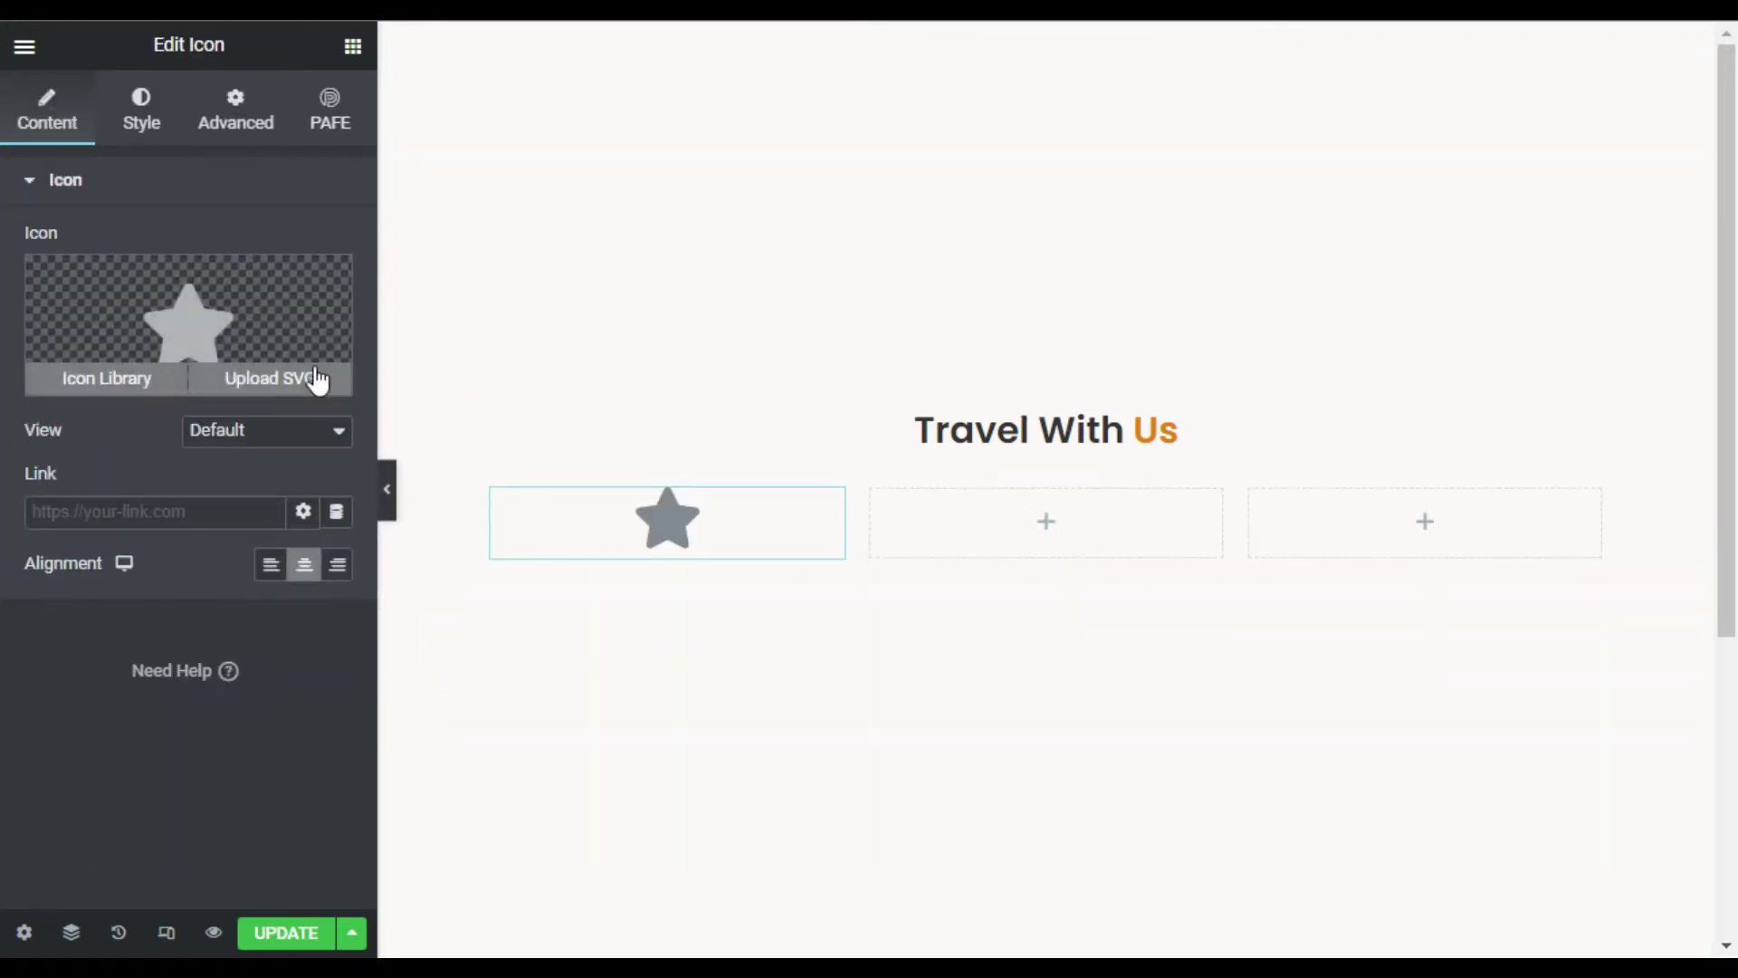
{"action": "left_click", "coordinate": [352, 47]}
{"action": "left_click_drag", "start_coordinate": [280, 359], "coordinate": [756, 587]}
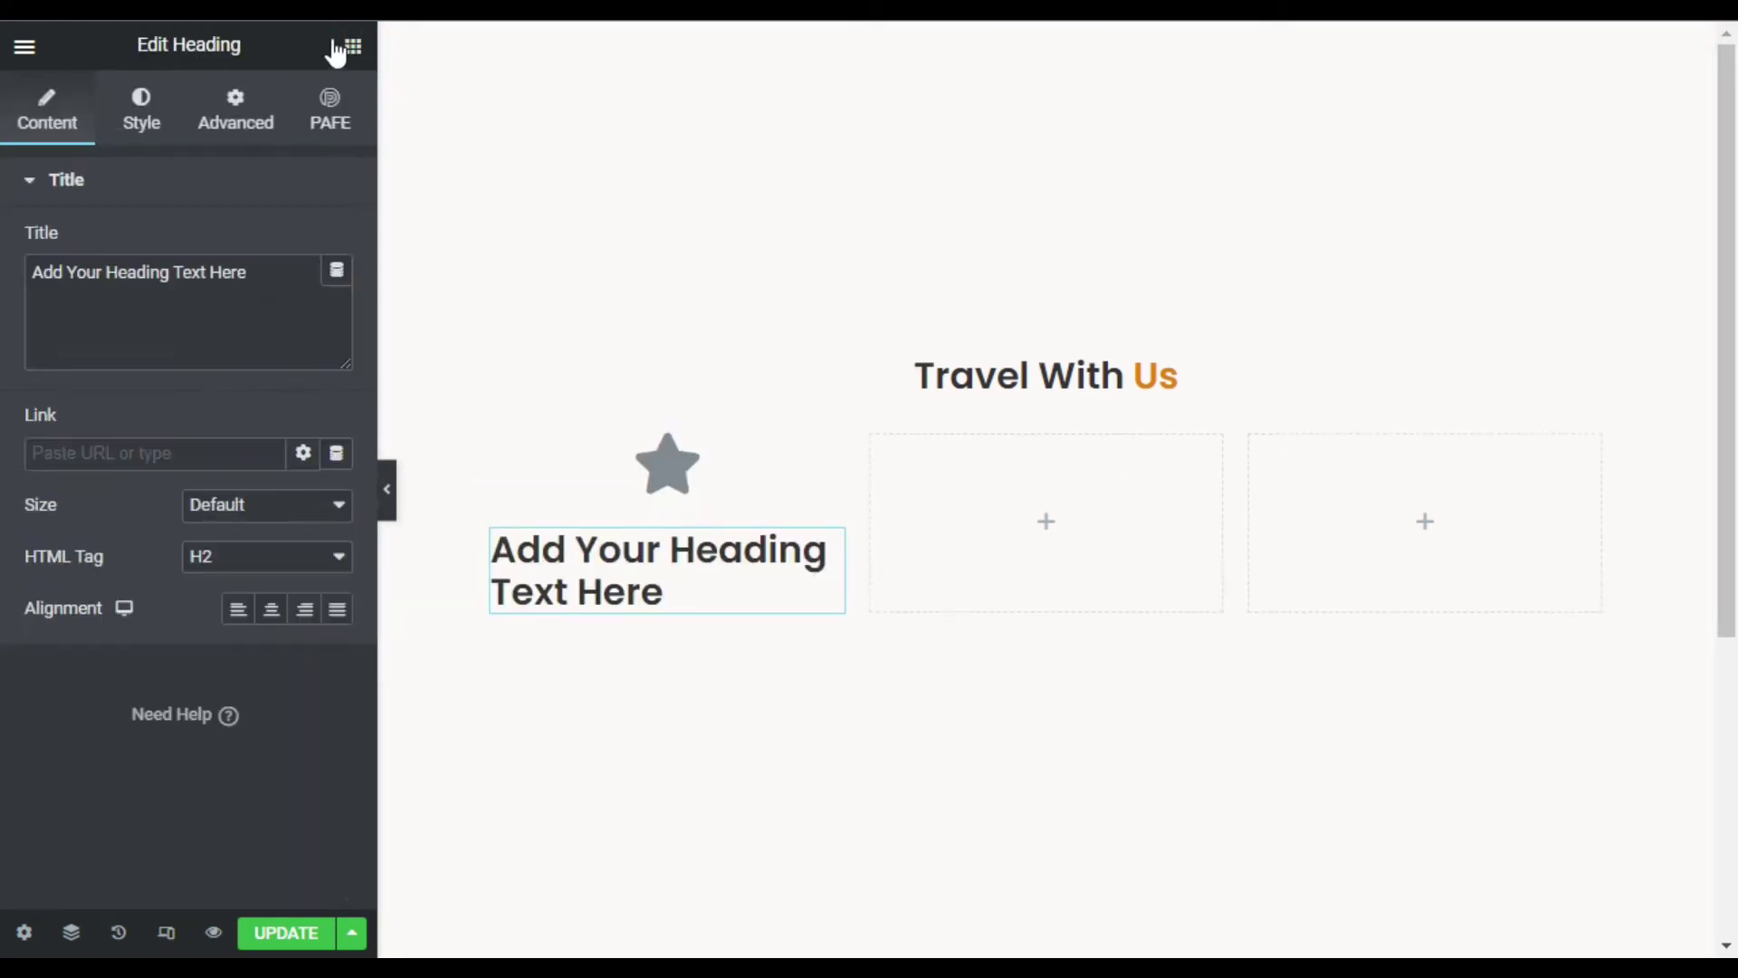
{"action": "left_click", "coordinate": [352, 46]}
{"action": "left_click_drag", "start_coordinate": [282, 506], "coordinate": [607, 590]}
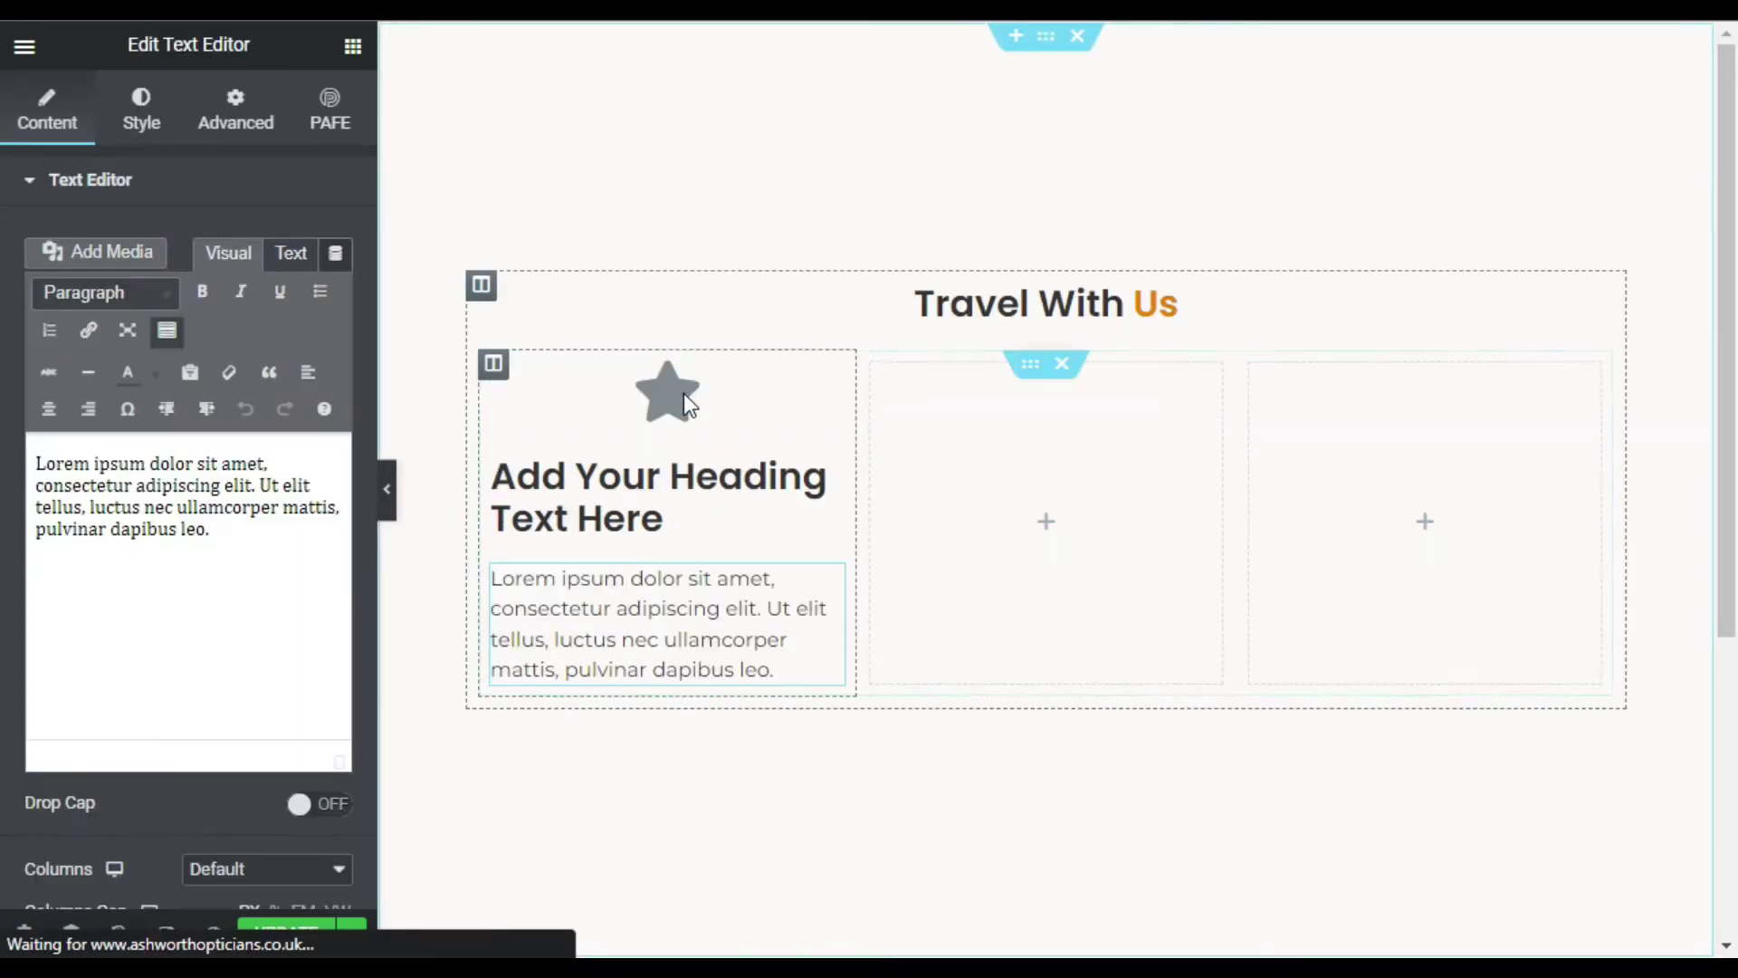
Step: Replace the star icon with the Car alt icon from the Icon Library
{"action": "left_click", "coordinate": [830, 378]}
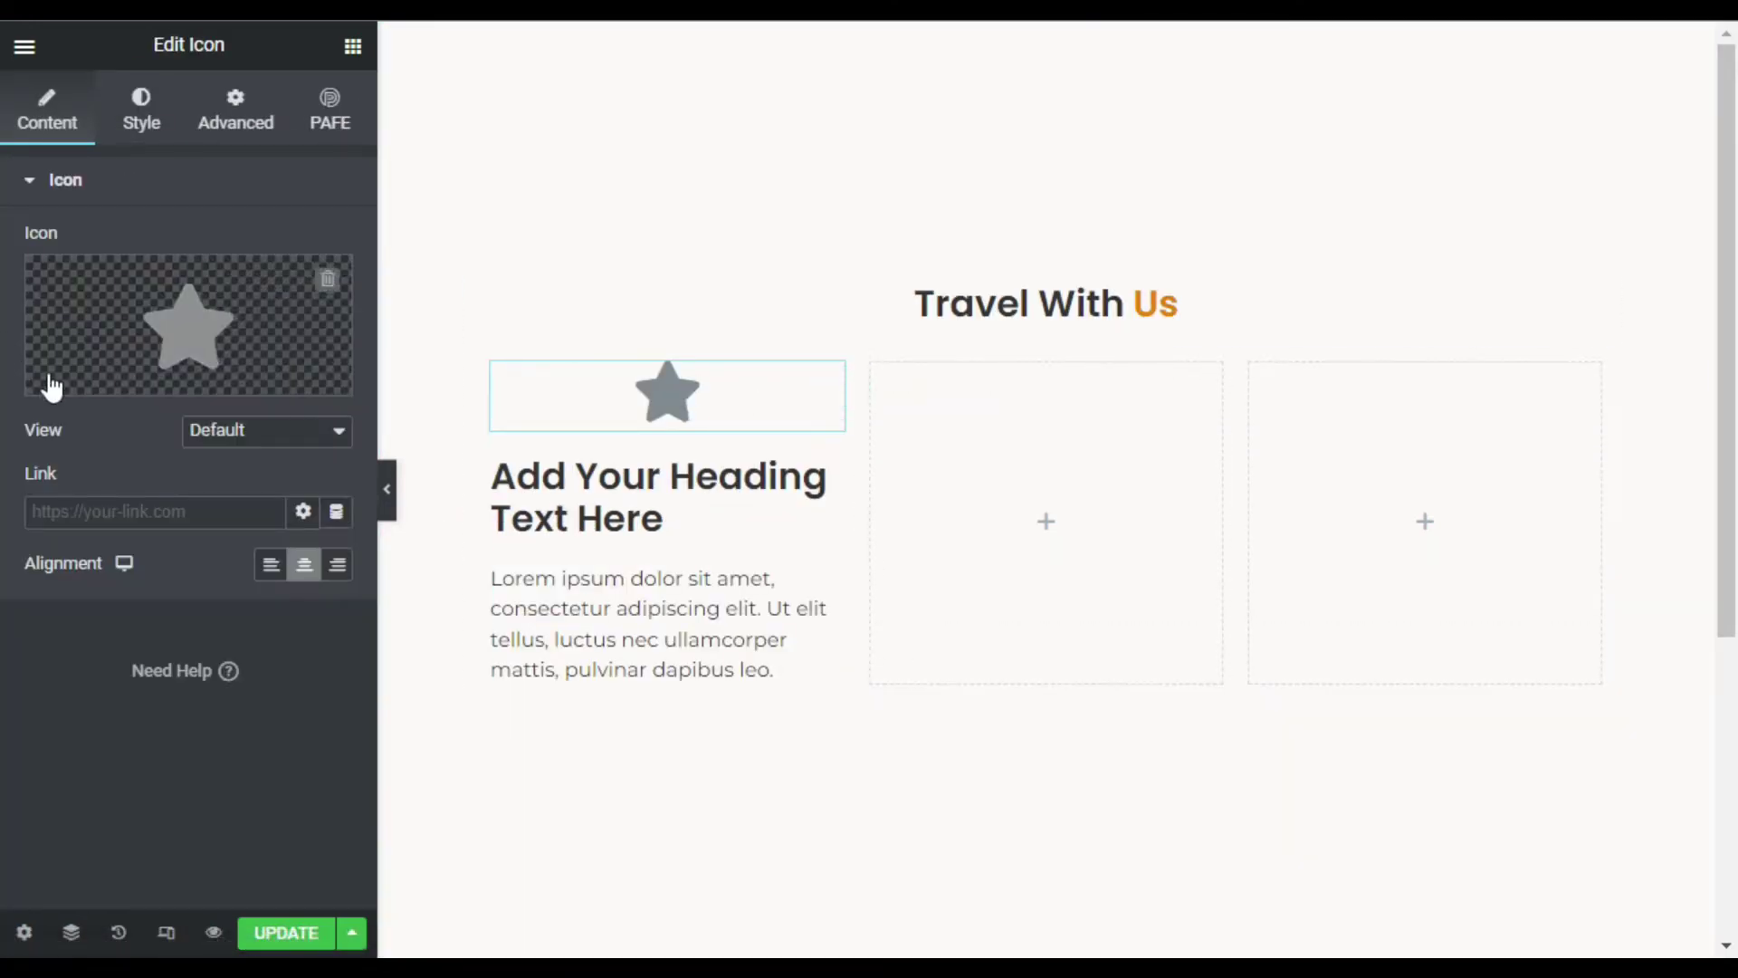
{"action": "left_click", "coordinate": [110, 380]}
{"action": "left_click", "coordinate": [903, 148]}
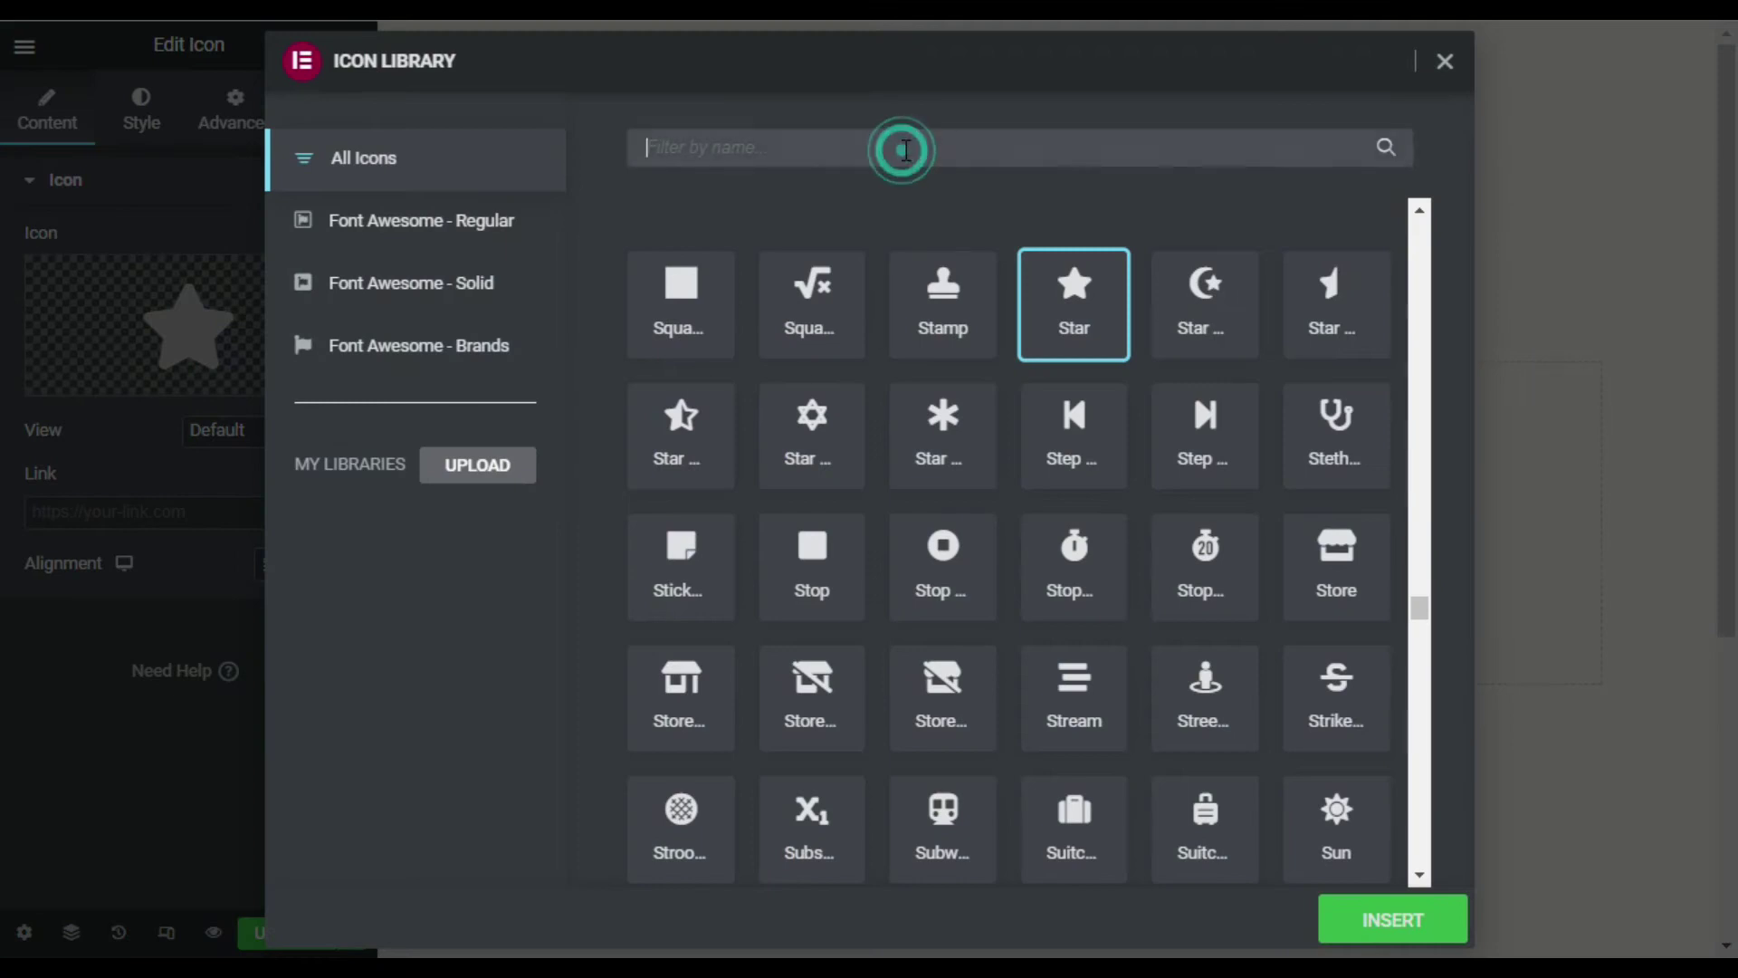
{"action": "type", "text": "car"}
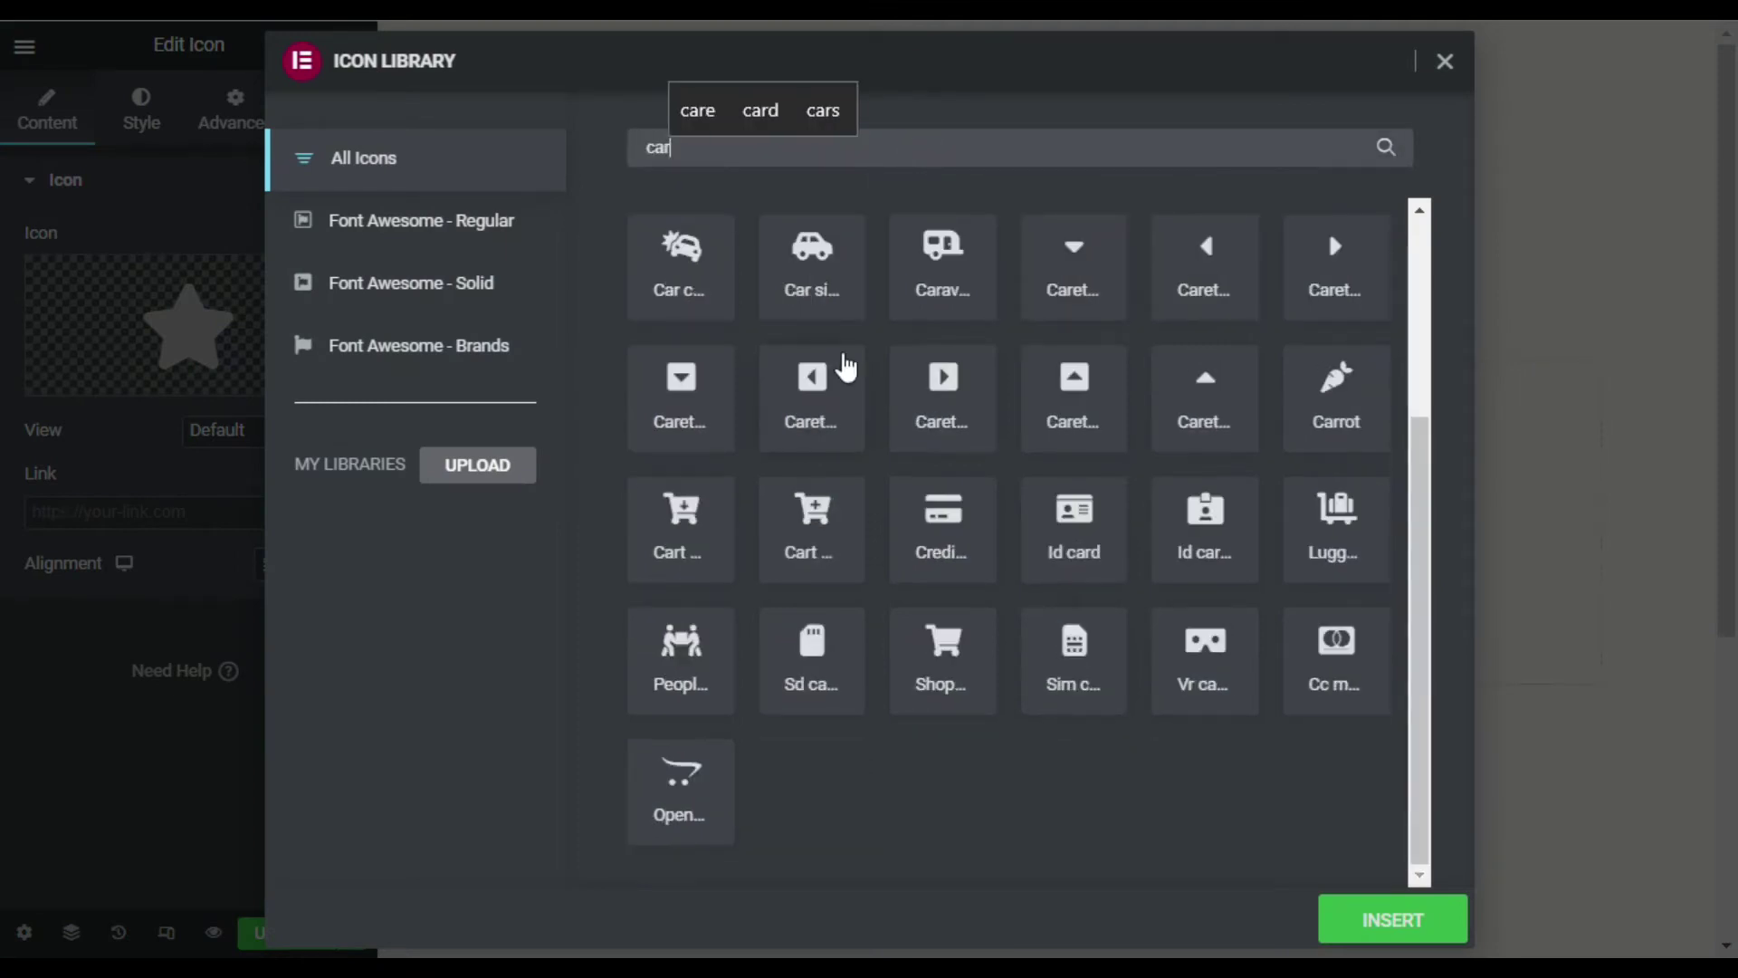
{"action": "left_click", "coordinate": [682, 290]}
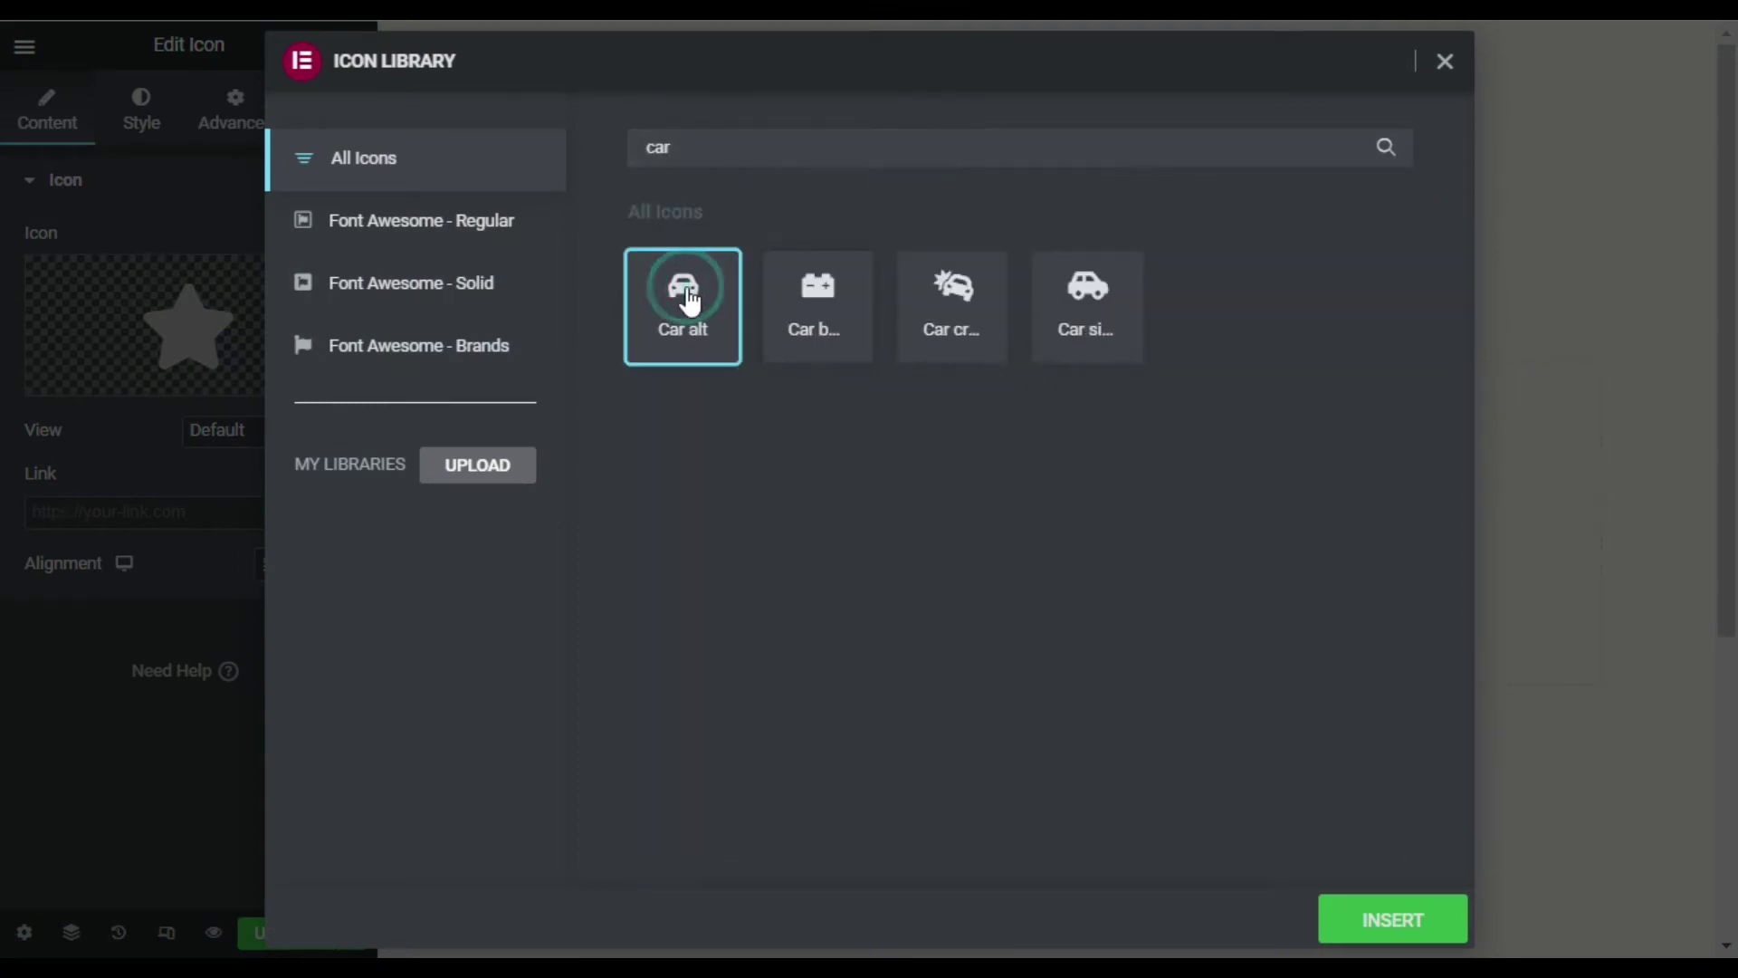
{"action": "left_click", "coordinate": [1375, 910]}
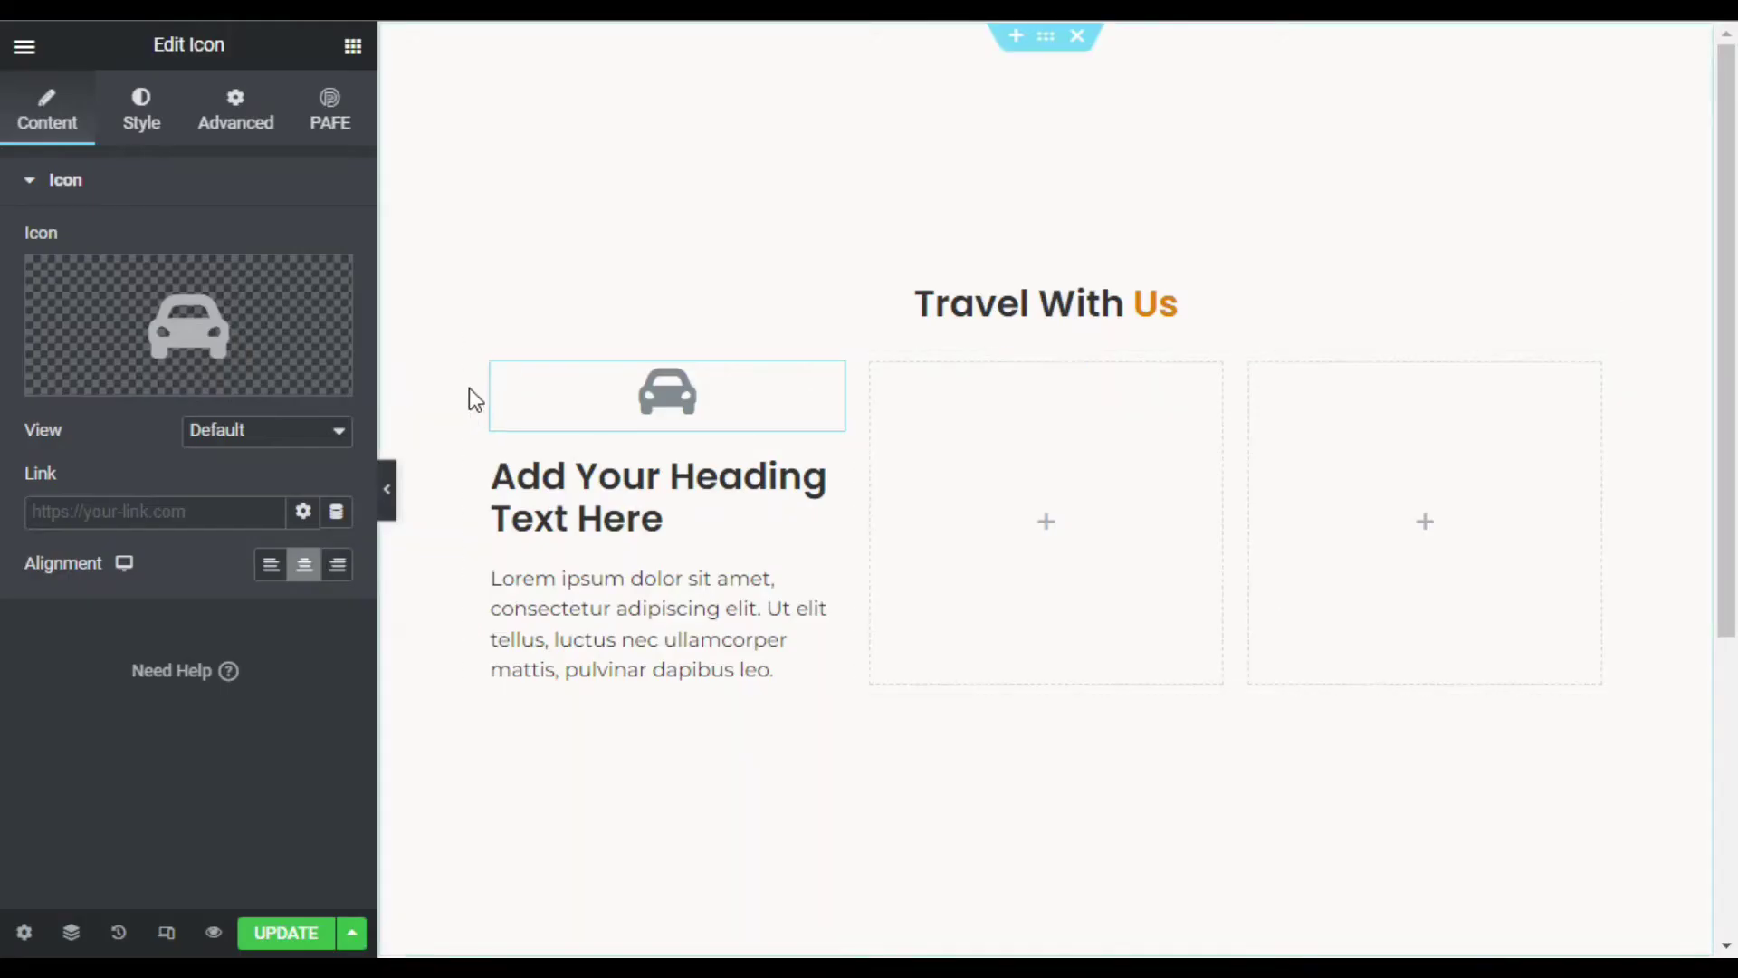
Step: Align the car icon left with Stacked view and Circle shape
{"action": "left_click", "coordinate": [270, 571]}
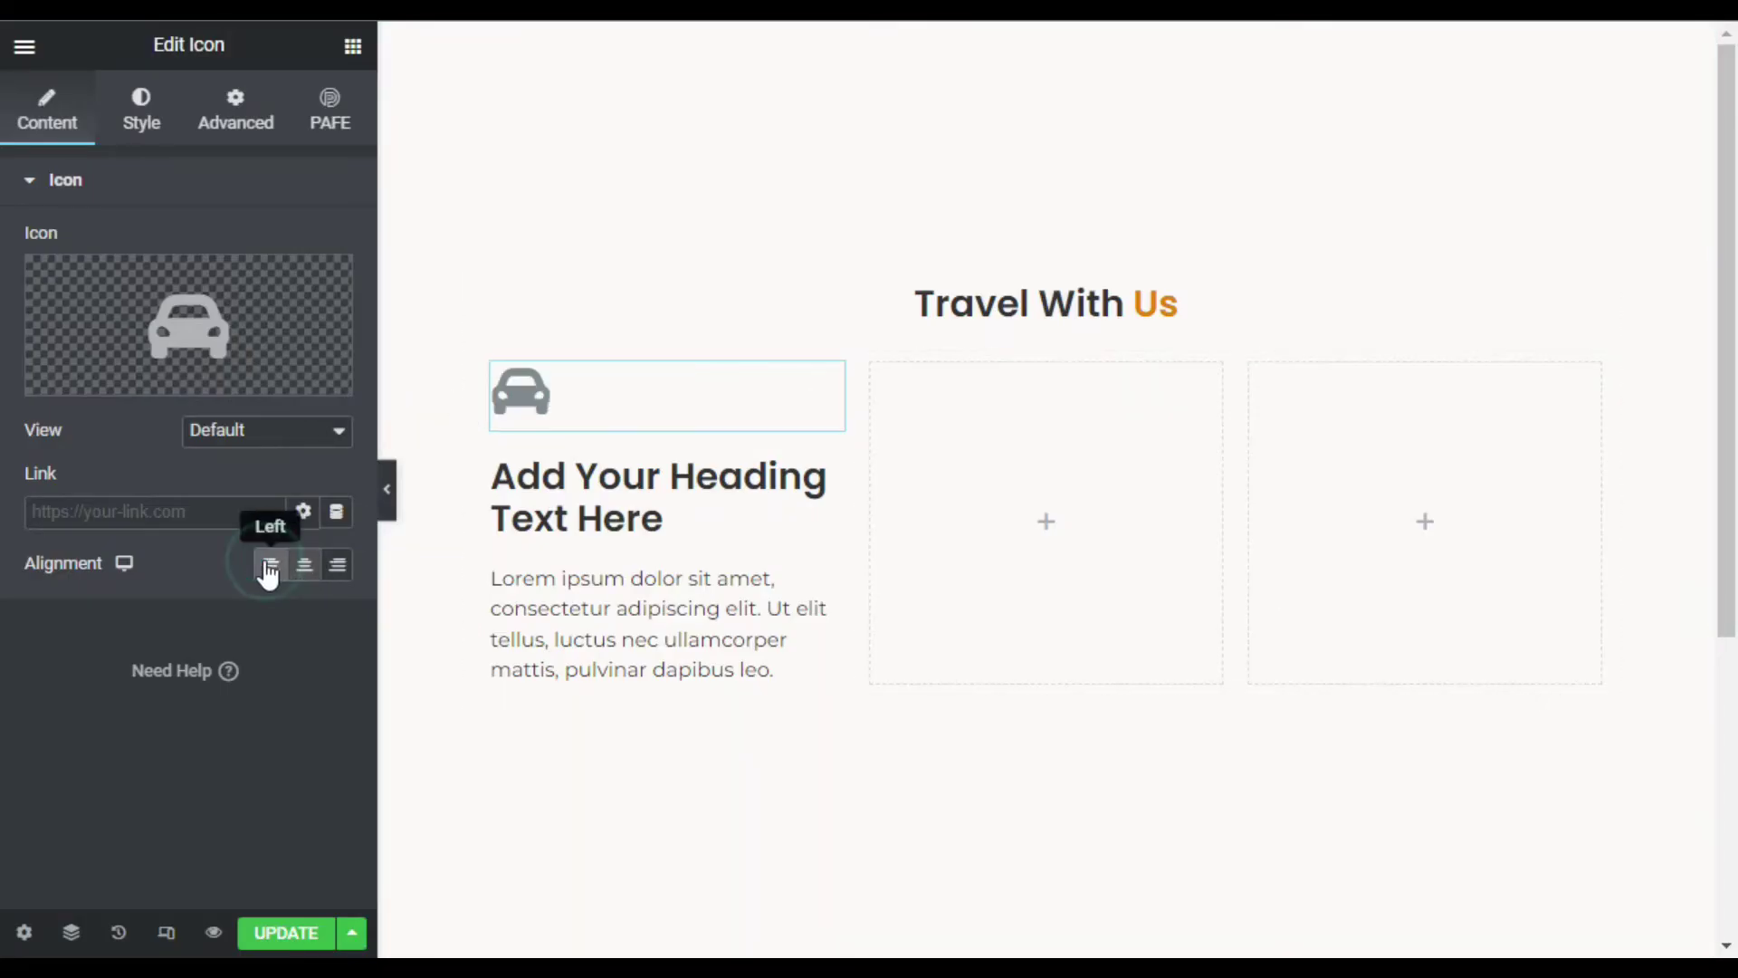
{"action": "left_click", "coordinate": [303, 432]}
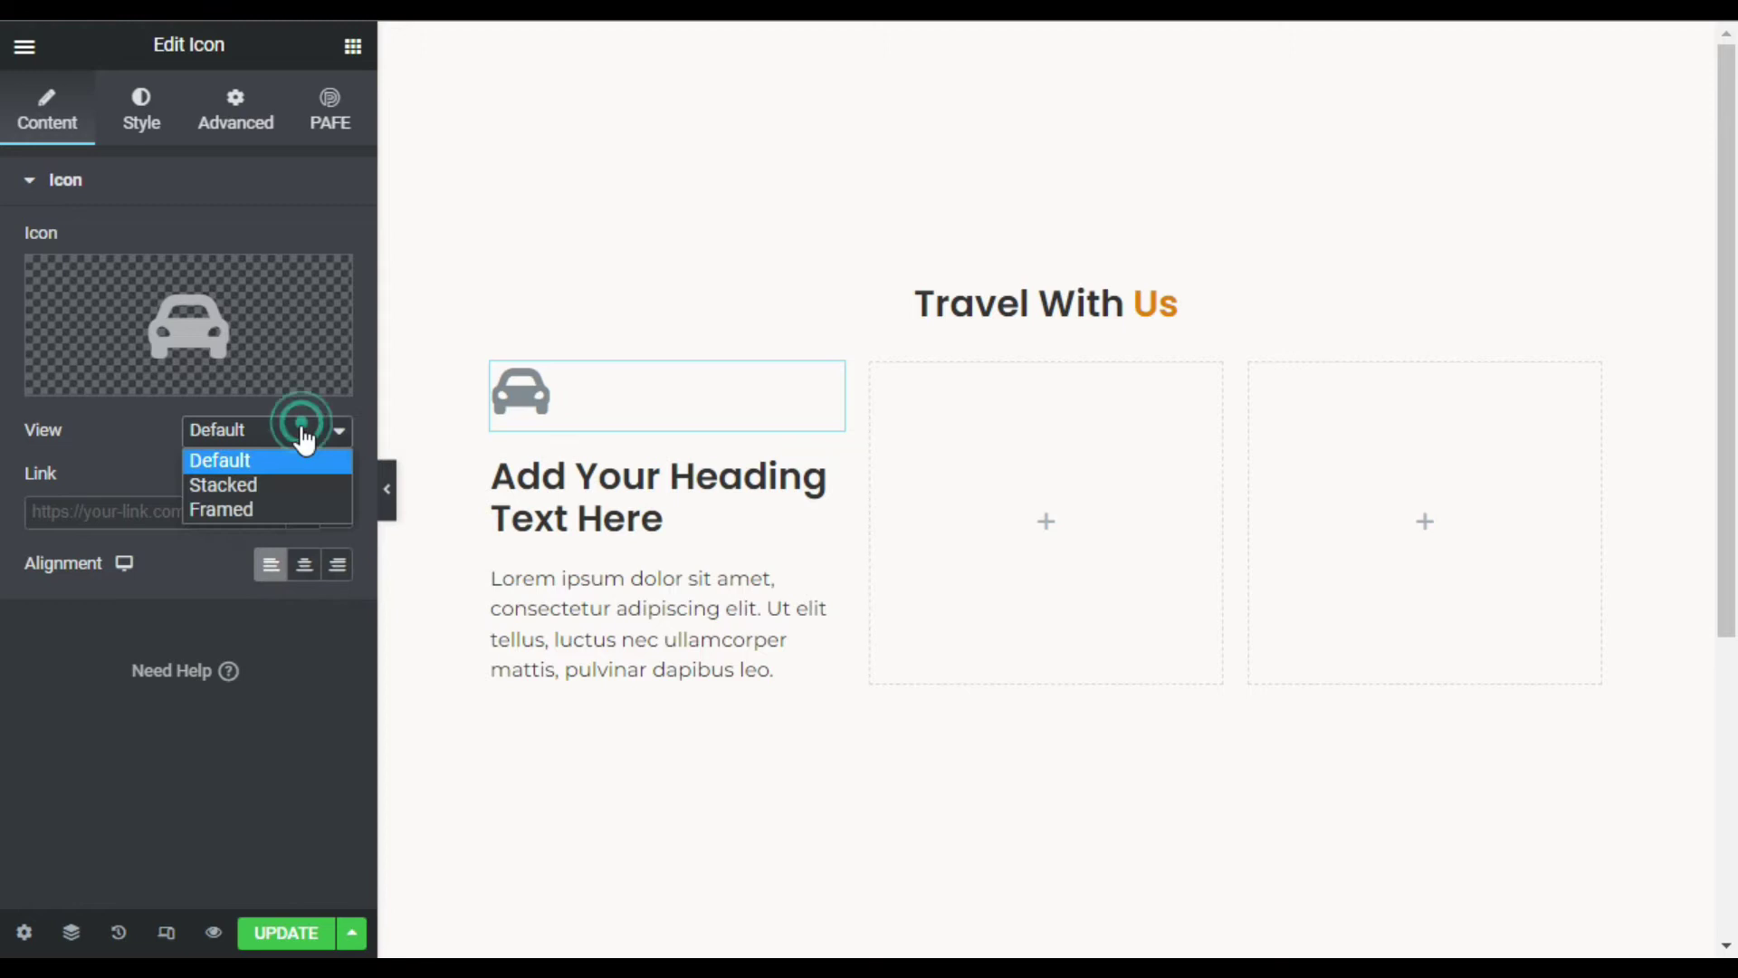
{"action": "left_click", "coordinate": [308, 488]}
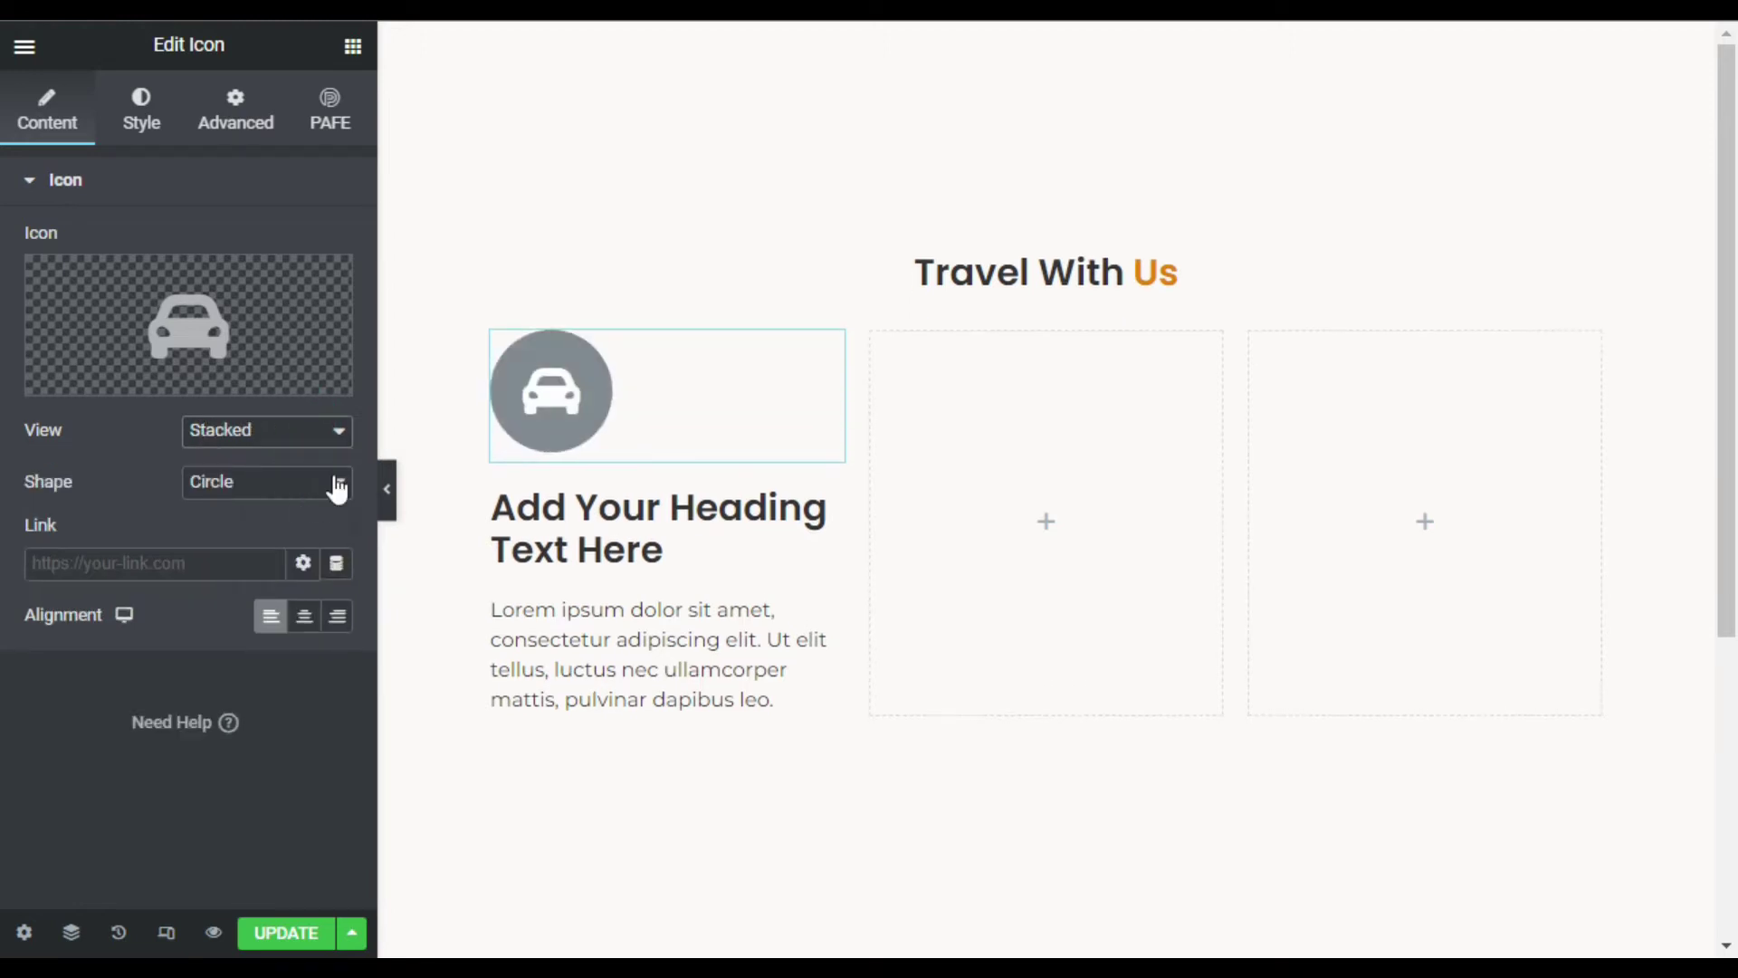
{"action": "left_click", "coordinate": [337, 486]}
Step: Set the icon's primary colour to translucent gold (#DDAB22) and secondary to #E48101
{"action": "left_click", "coordinate": [150, 133]}
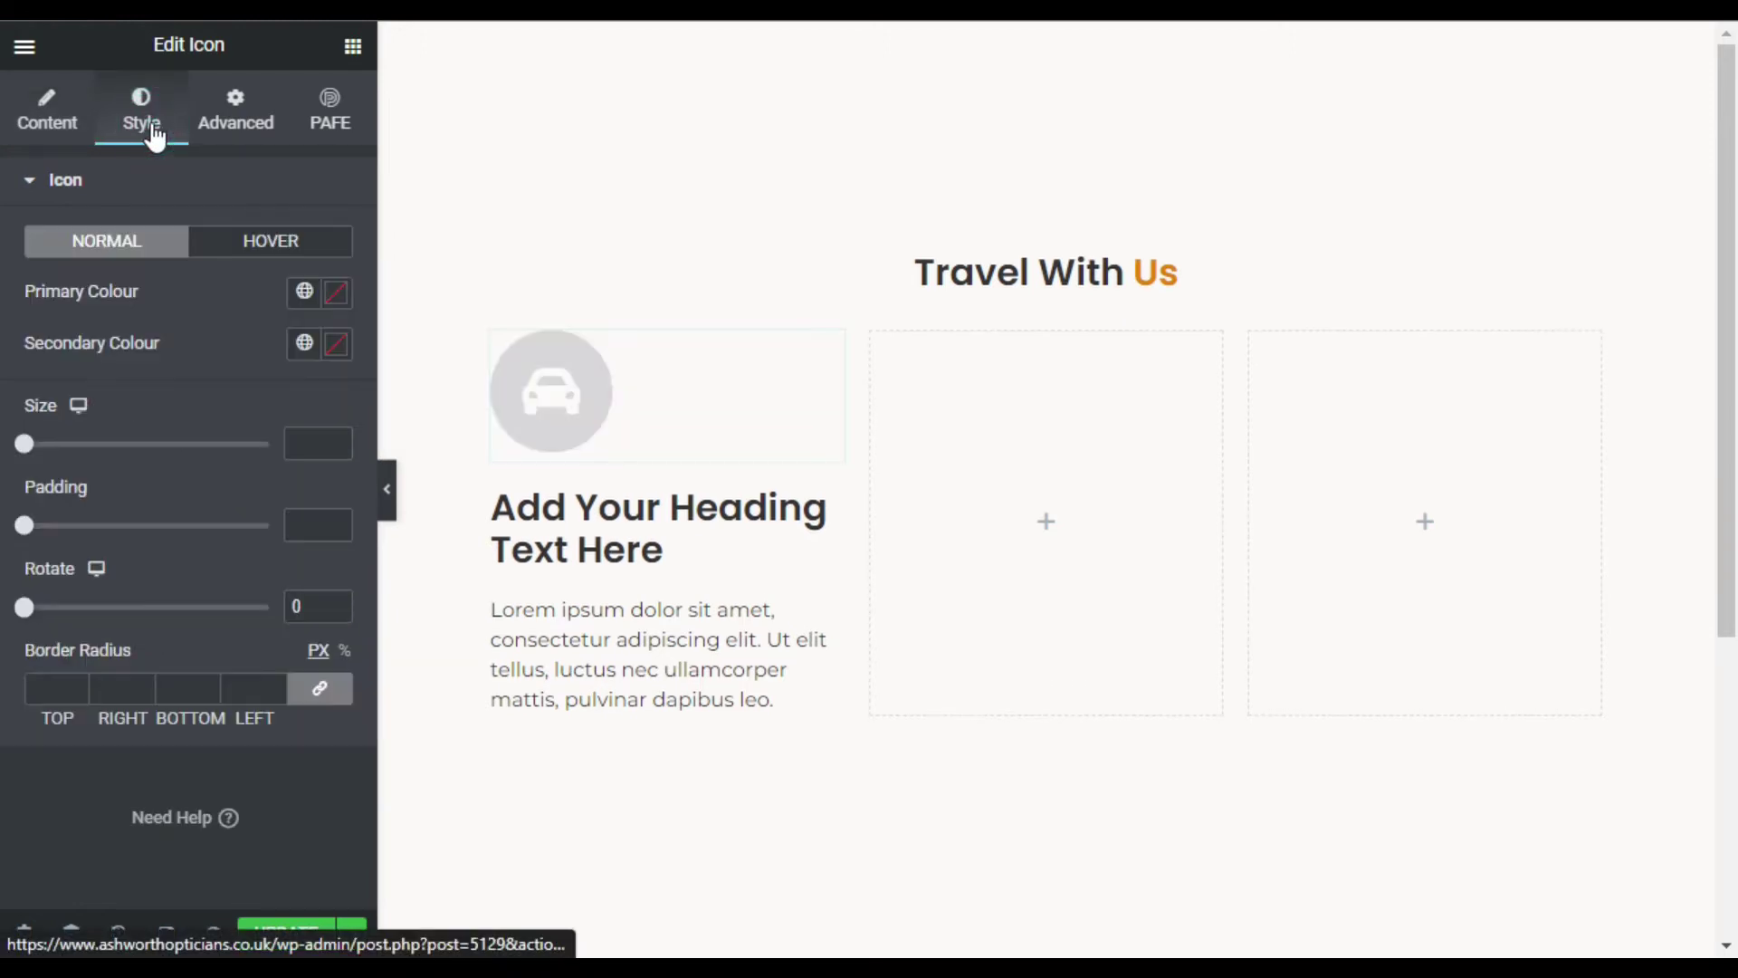
{"action": "left_click", "coordinate": [335, 296]}
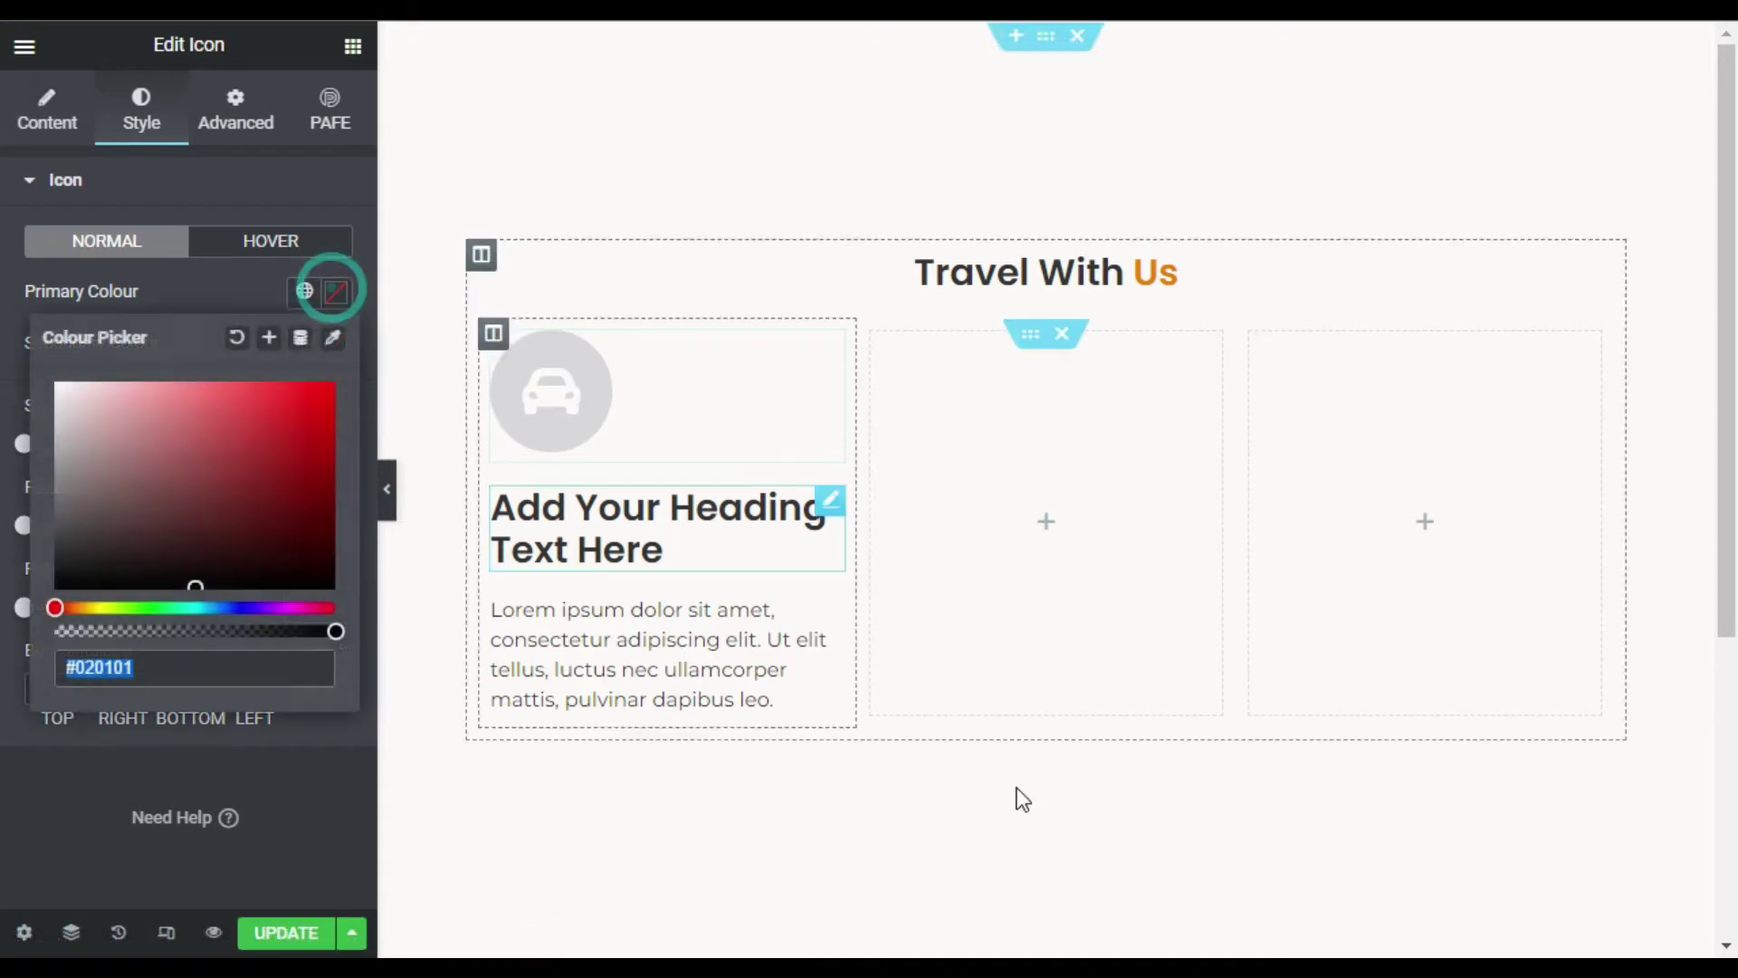
{"action": "left_click_drag", "start_coordinate": [128, 521], "coordinate": [125, 520]}
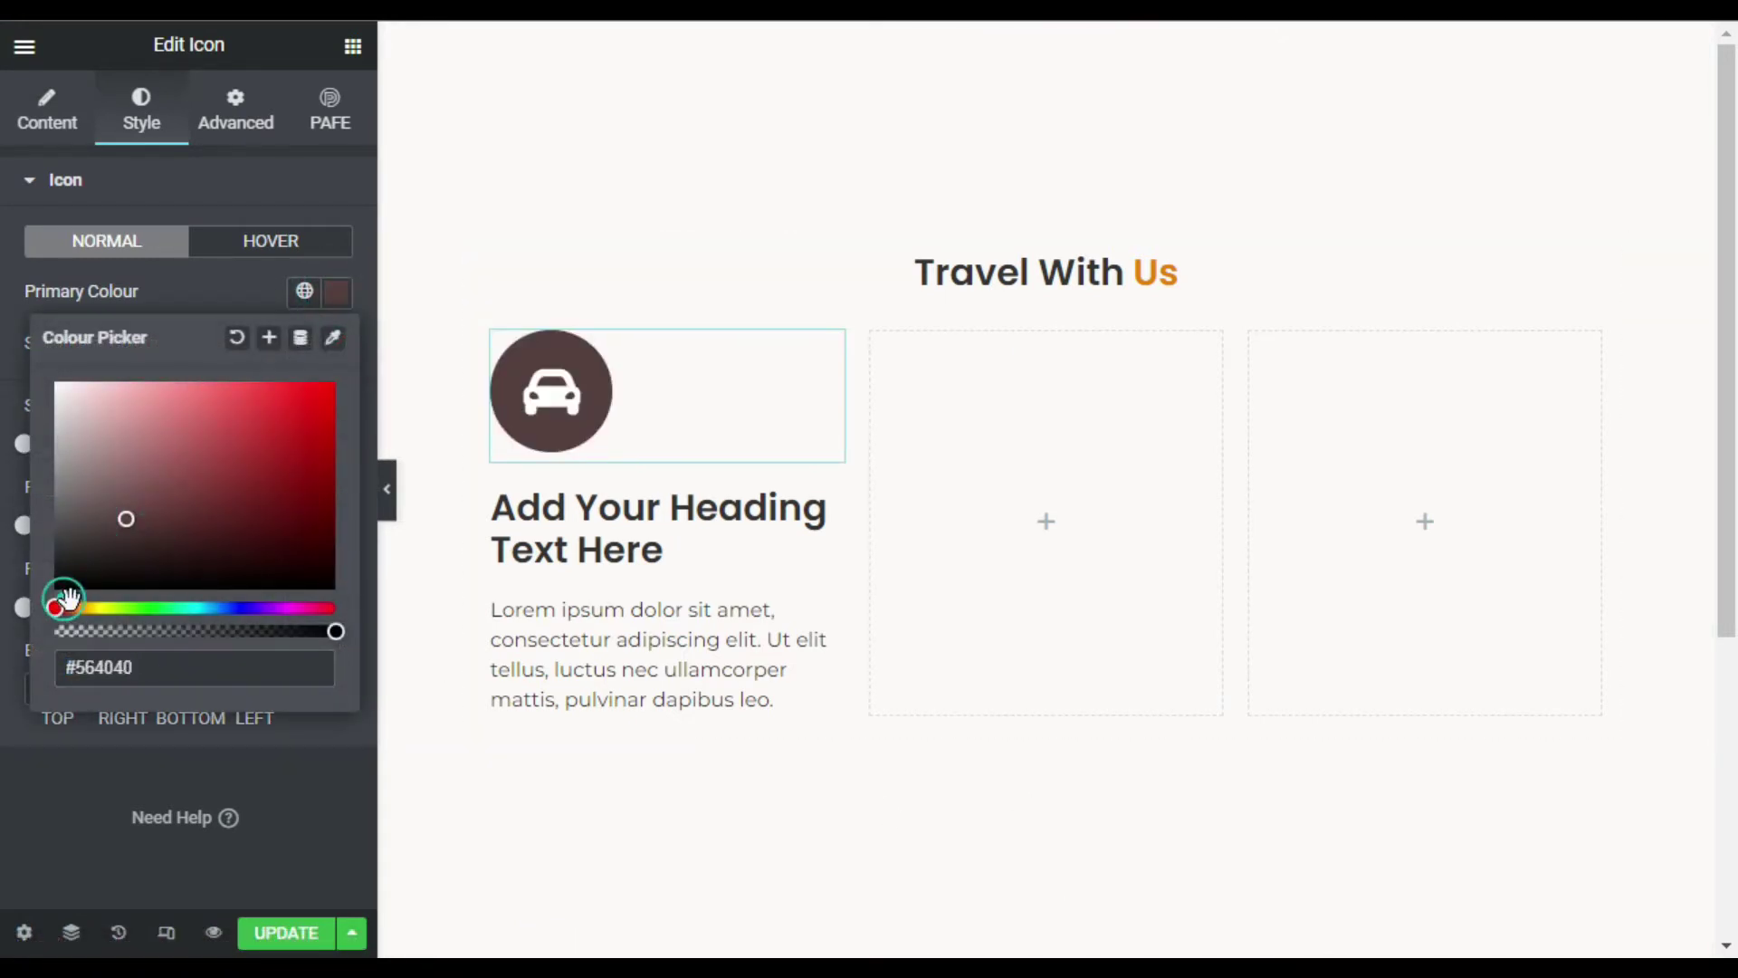
{"action": "left_click_drag", "start_coordinate": [55, 606], "coordinate": [87, 610]}
{"action": "left_click_drag", "start_coordinate": [150, 510], "coordinate": [286, 411]}
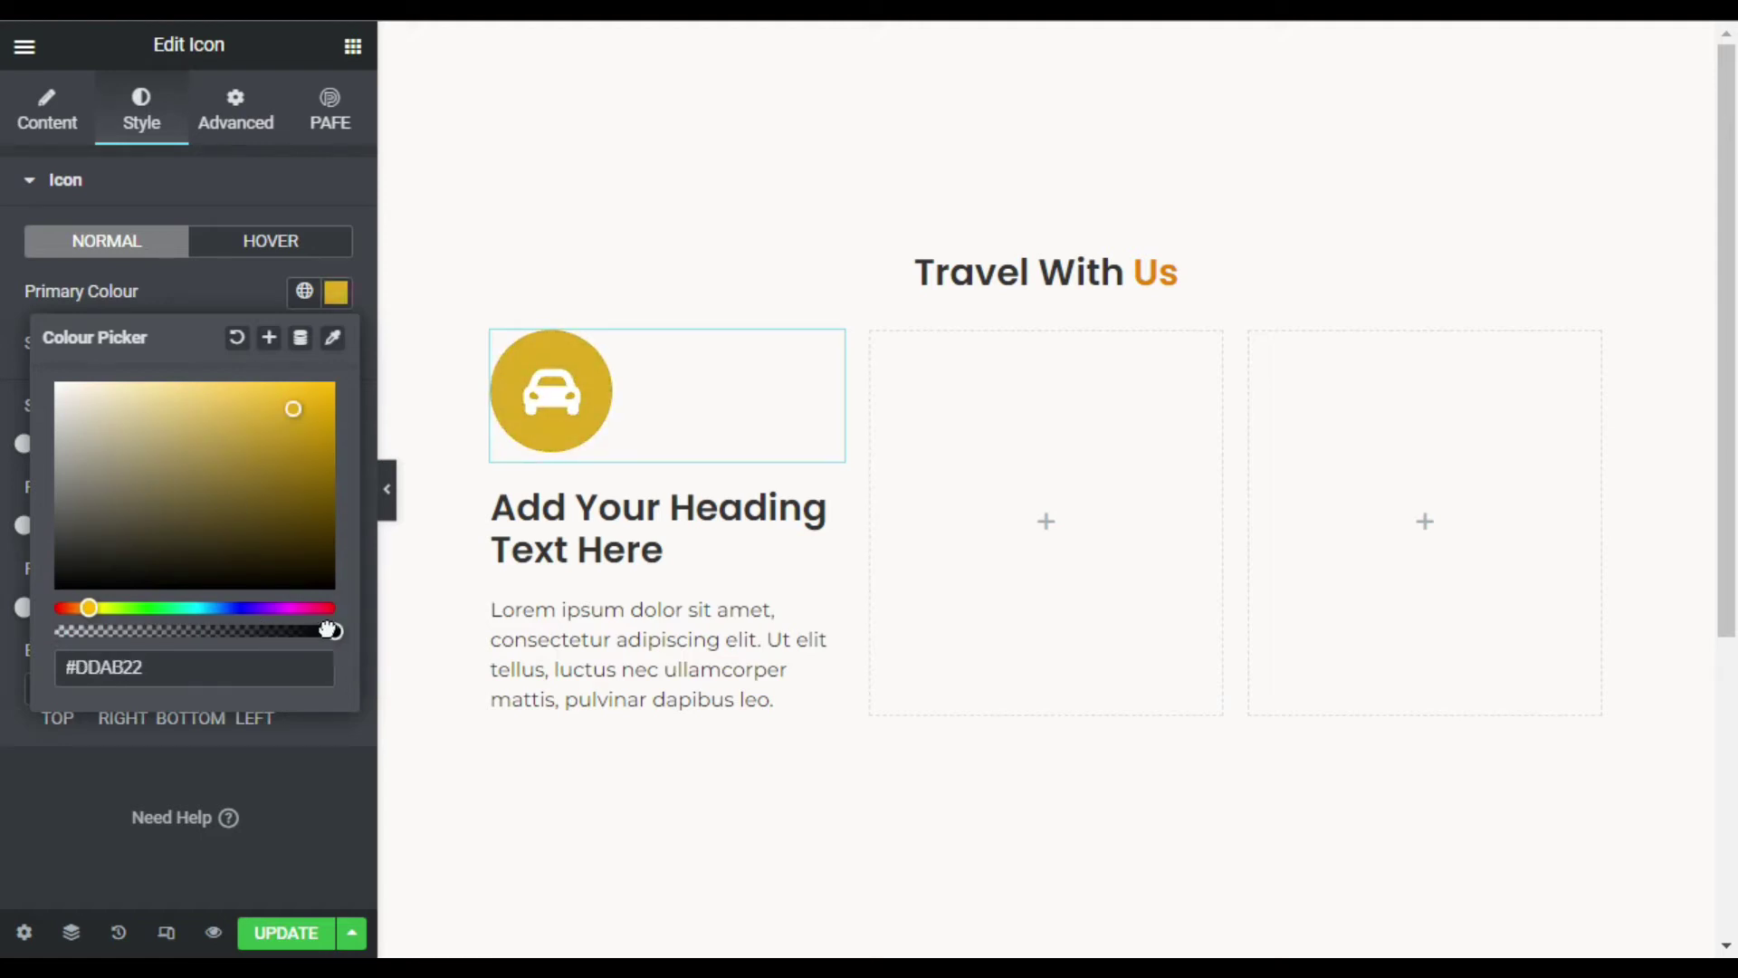
{"action": "left_click_drag", "start_coordinate": [329, 631], "coordinate": [270, 631]}
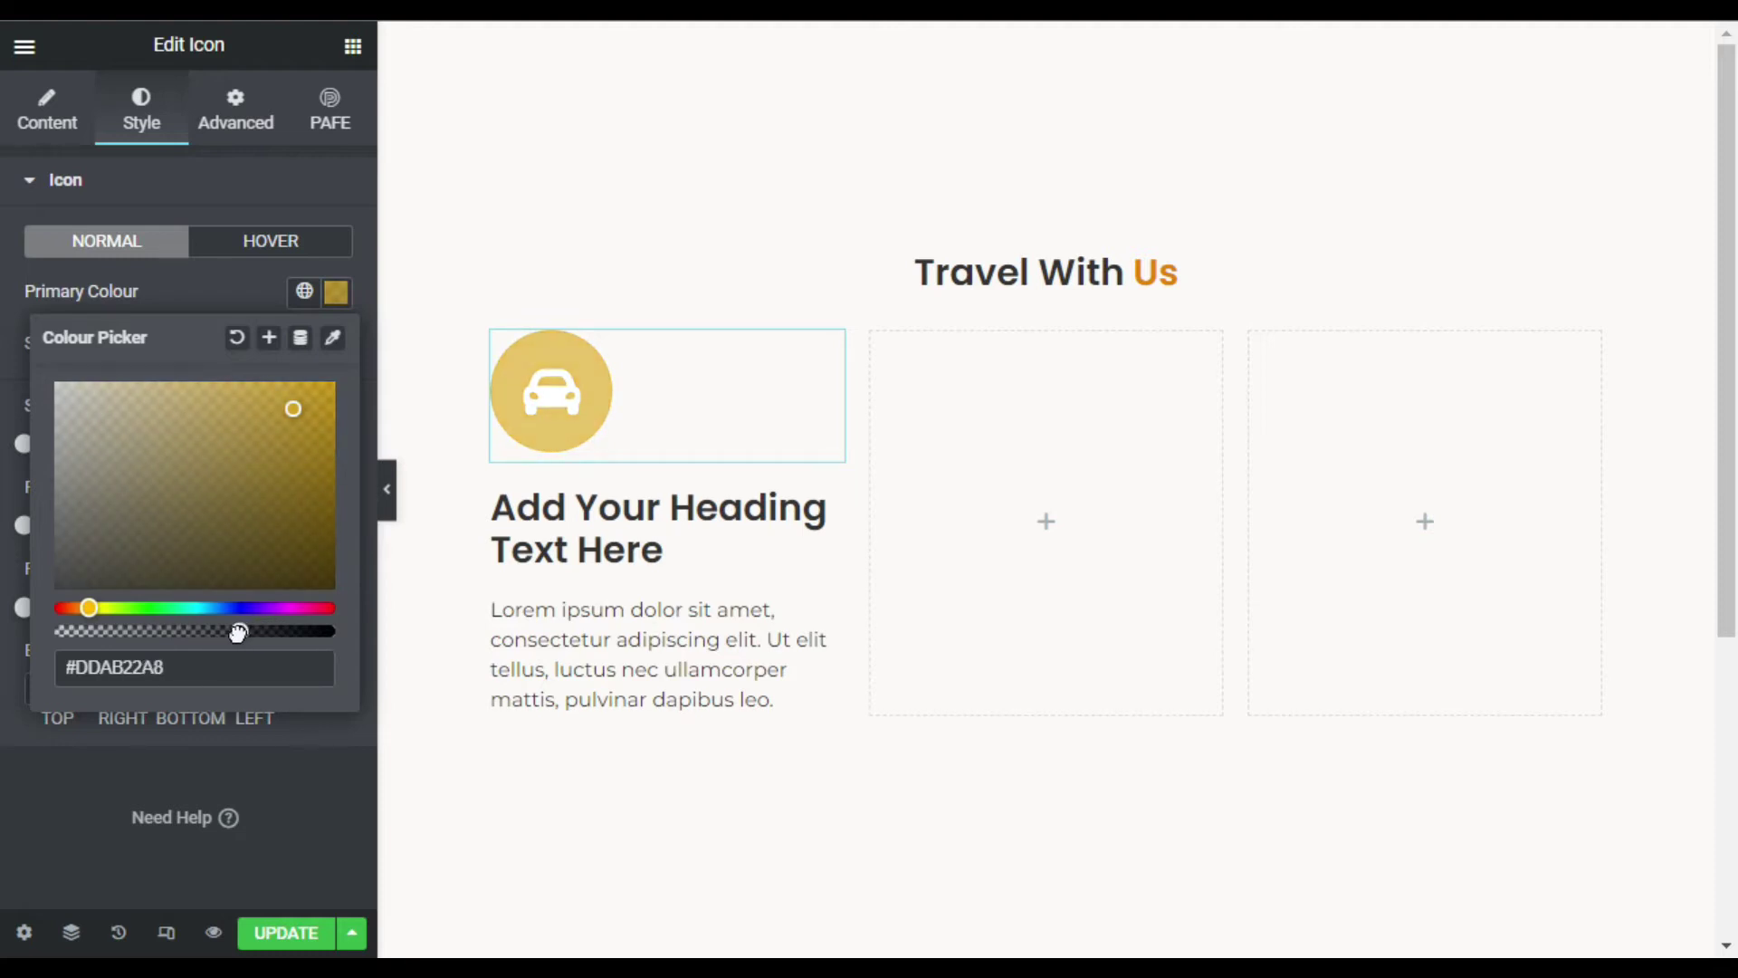
{"action": "left_click", "coordinate": [220, 295]}
{"action": "left_click", "coordinate": [336, 344]}
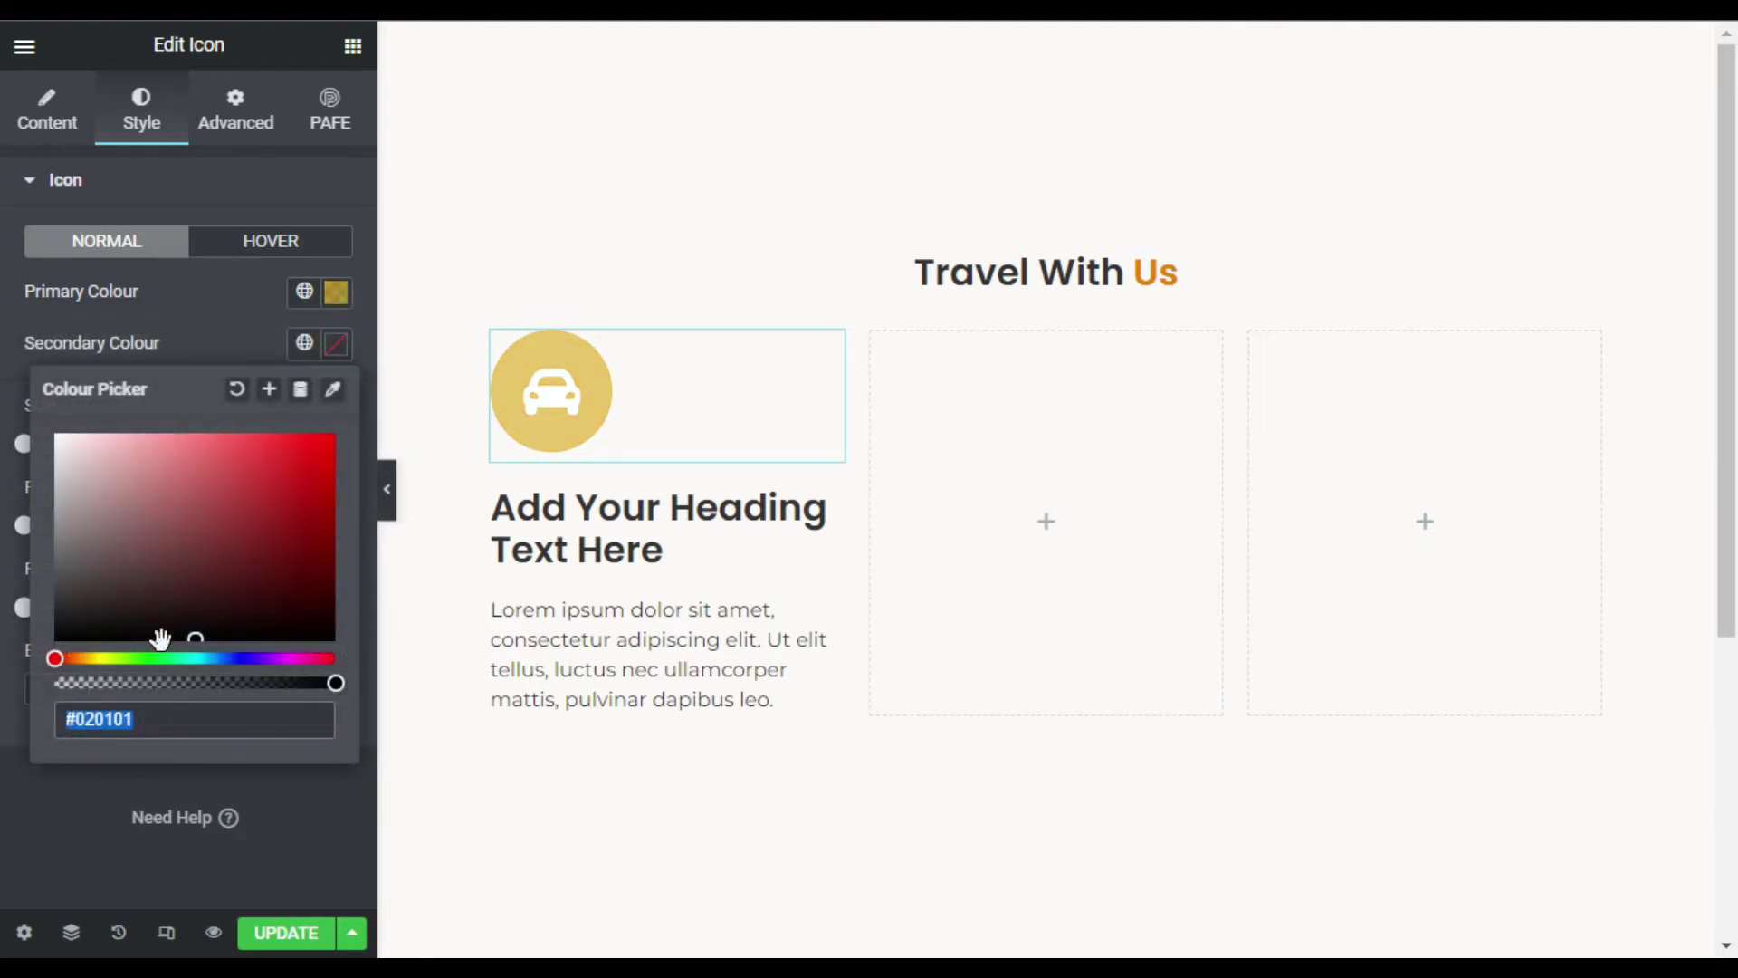
{"action": "type", "text": "E48101"}
{"action": "left_click", "coordinate": [204, 323]}
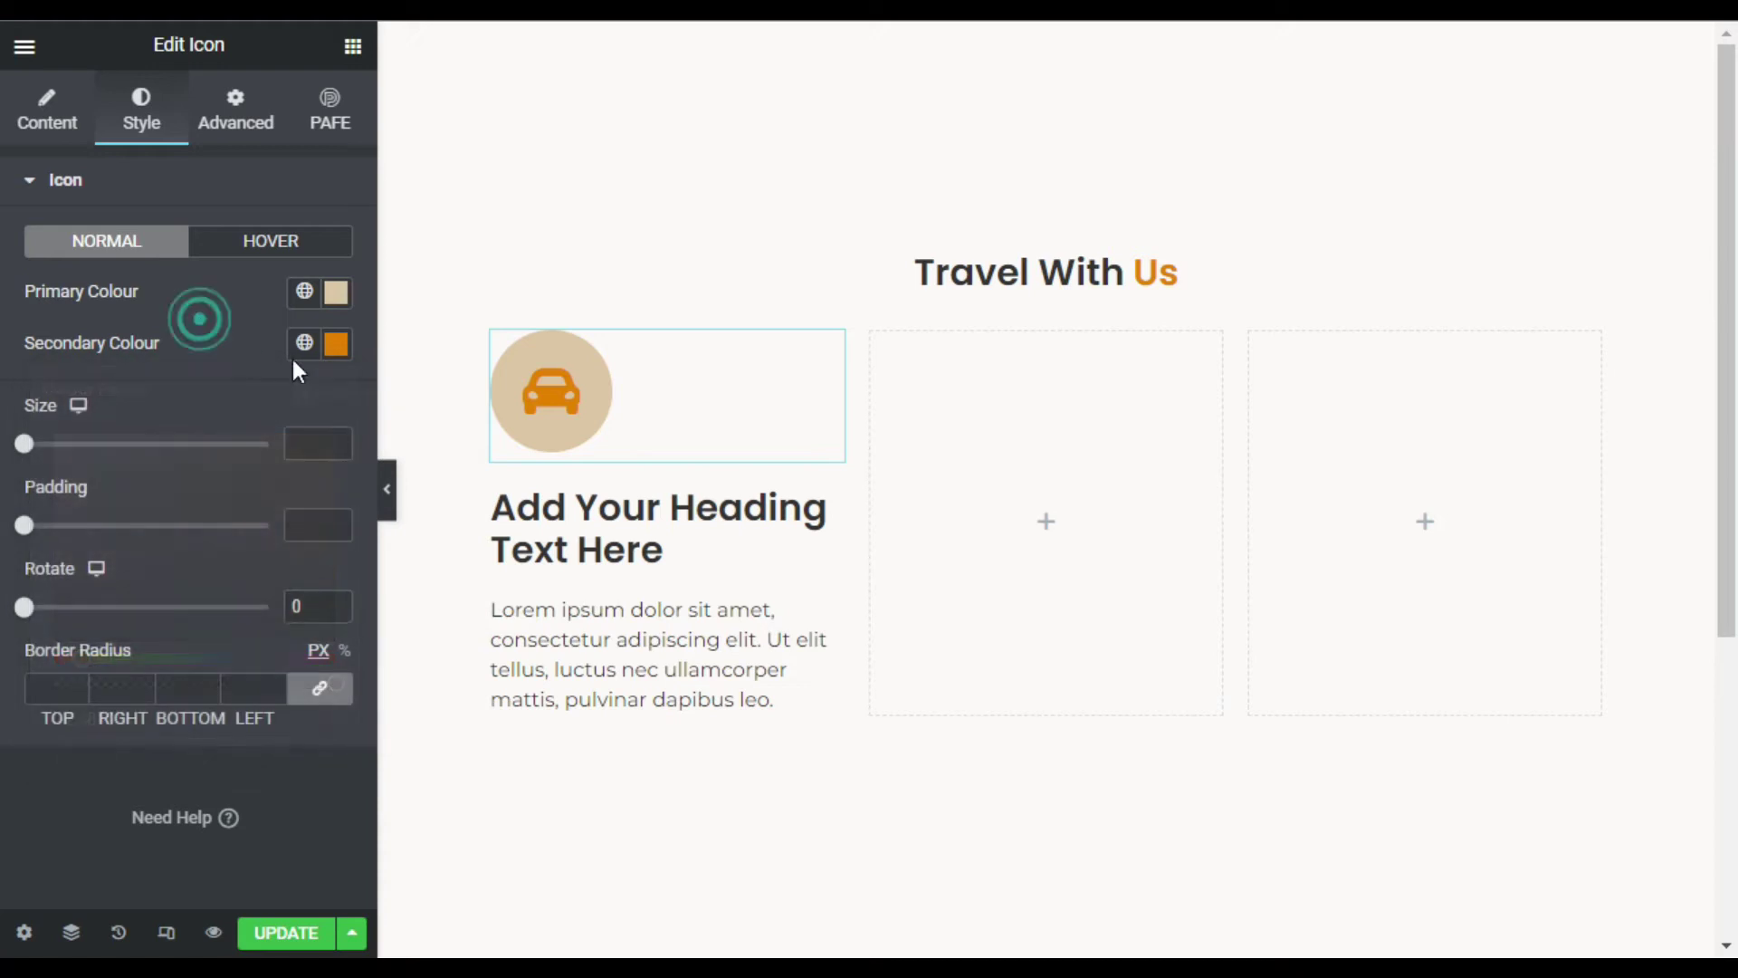
Step: Retitle the first heading 'Book a Car' and colour it black
{"action": "left_click", "coordinate": [834, 501]}
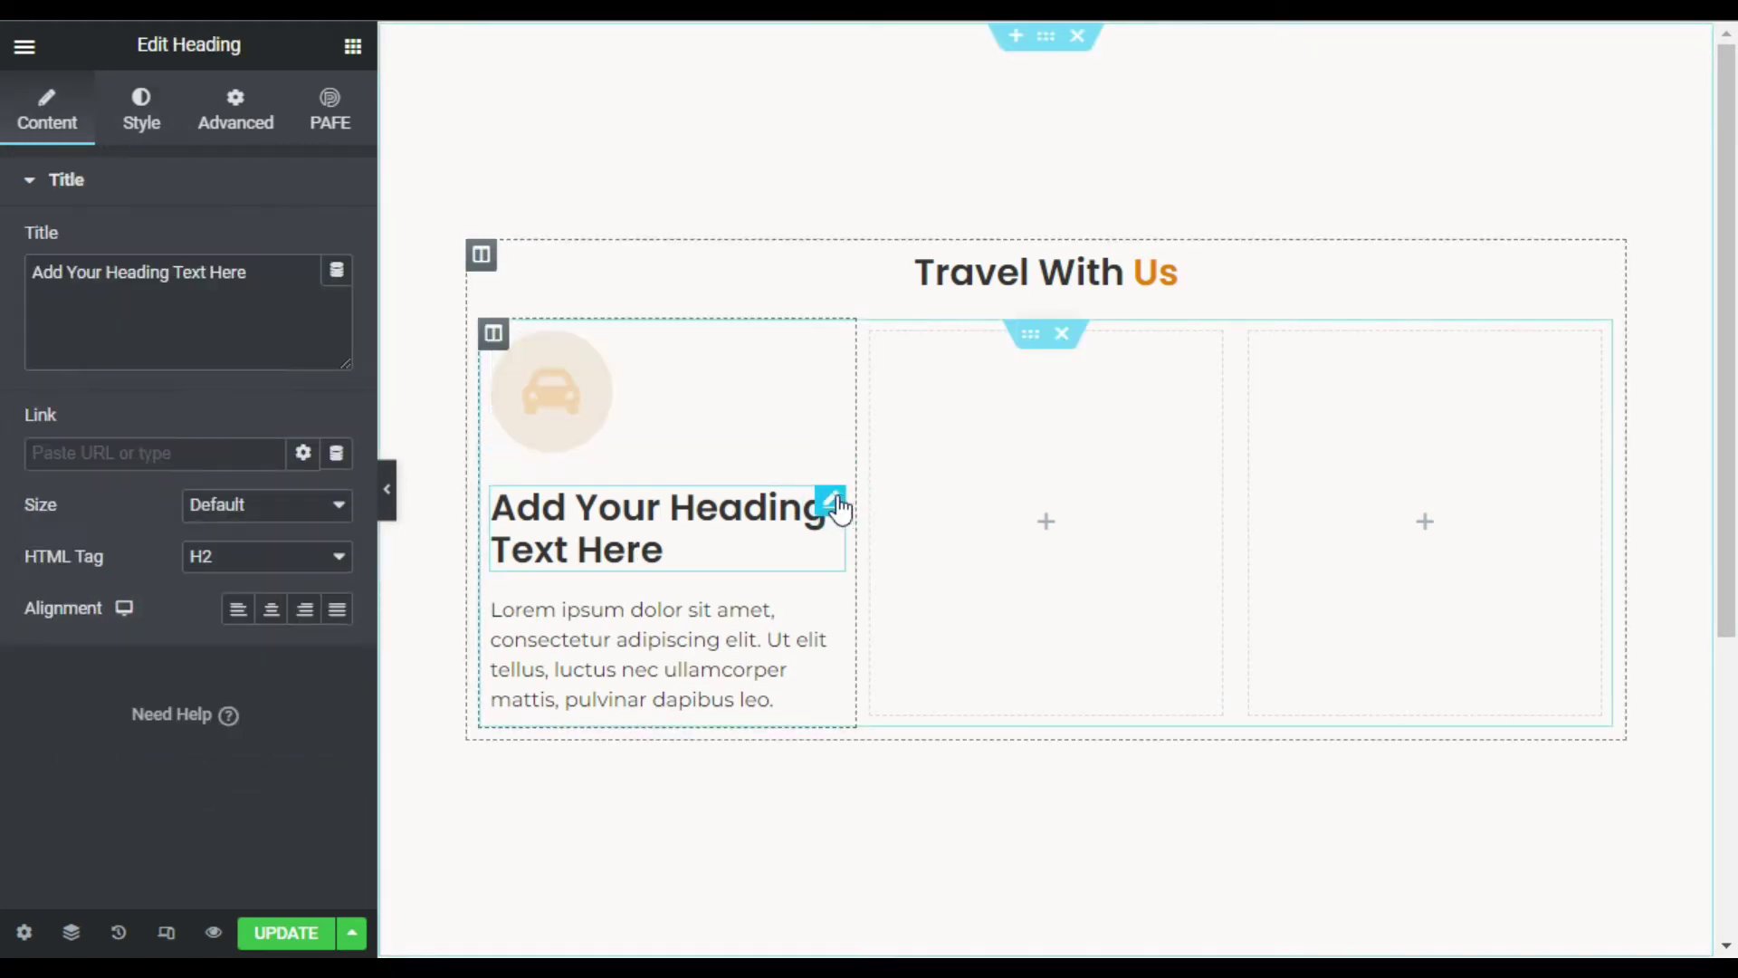
{"action": "left_click_drag", "start_coordinate": [277, 286], "coordinate": [3, 282]}
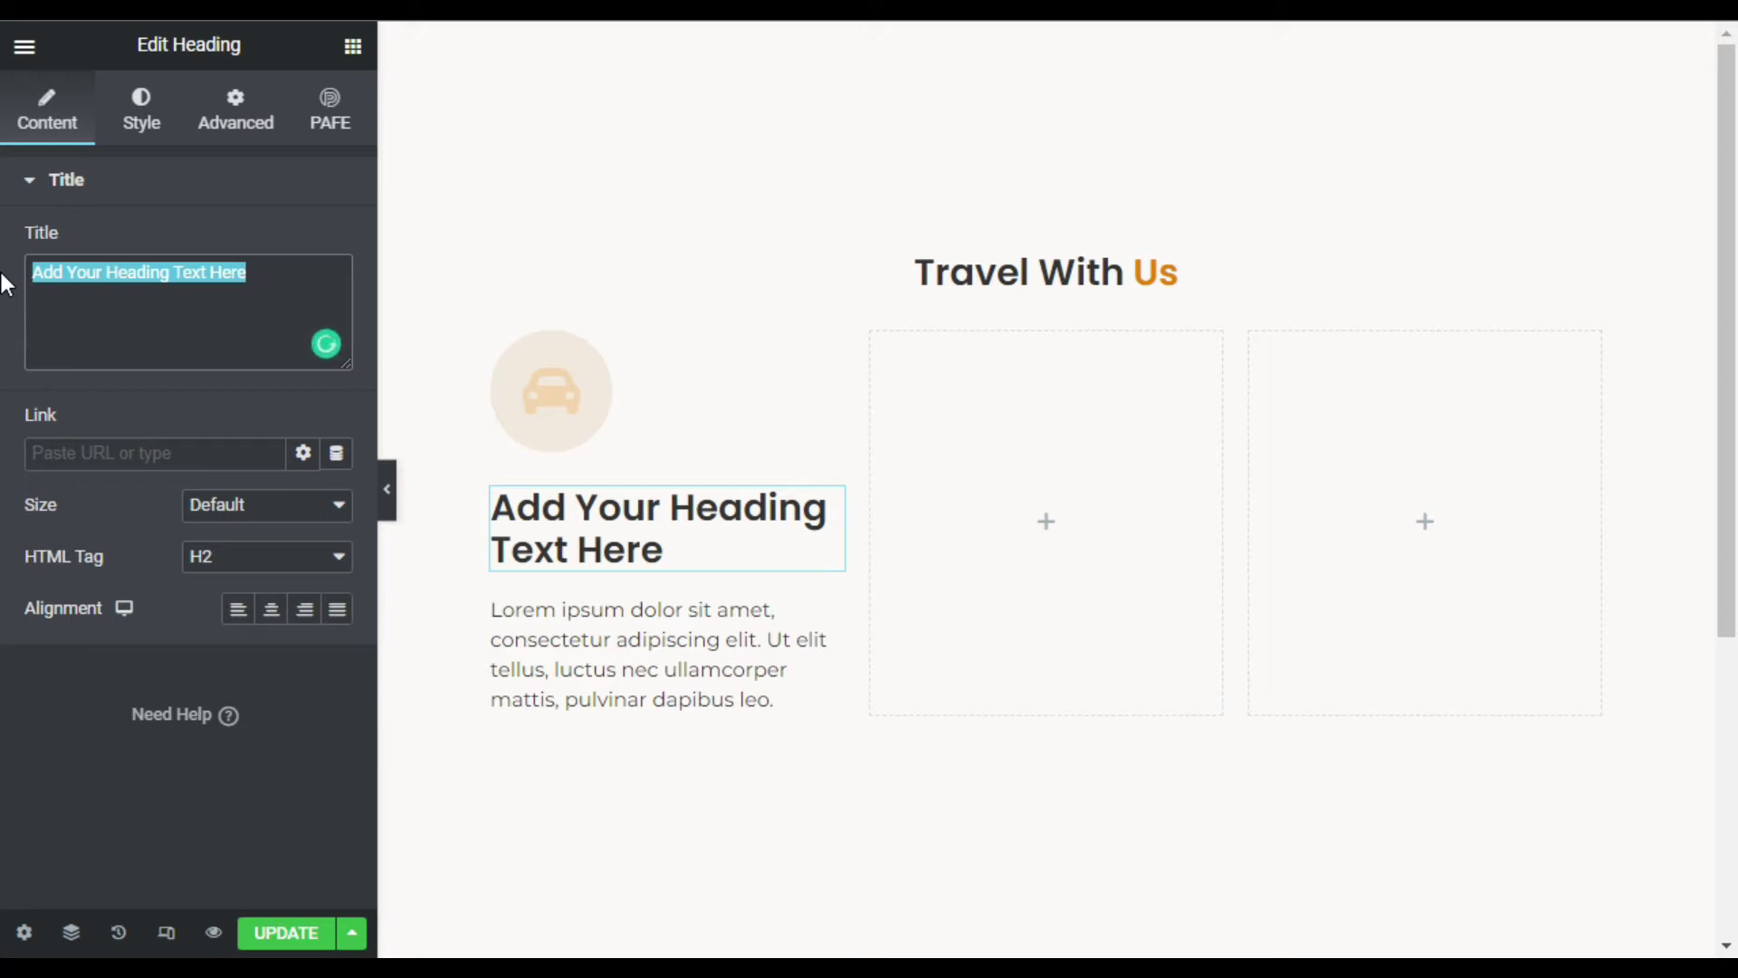
{"action": "type", "text": "Book"}
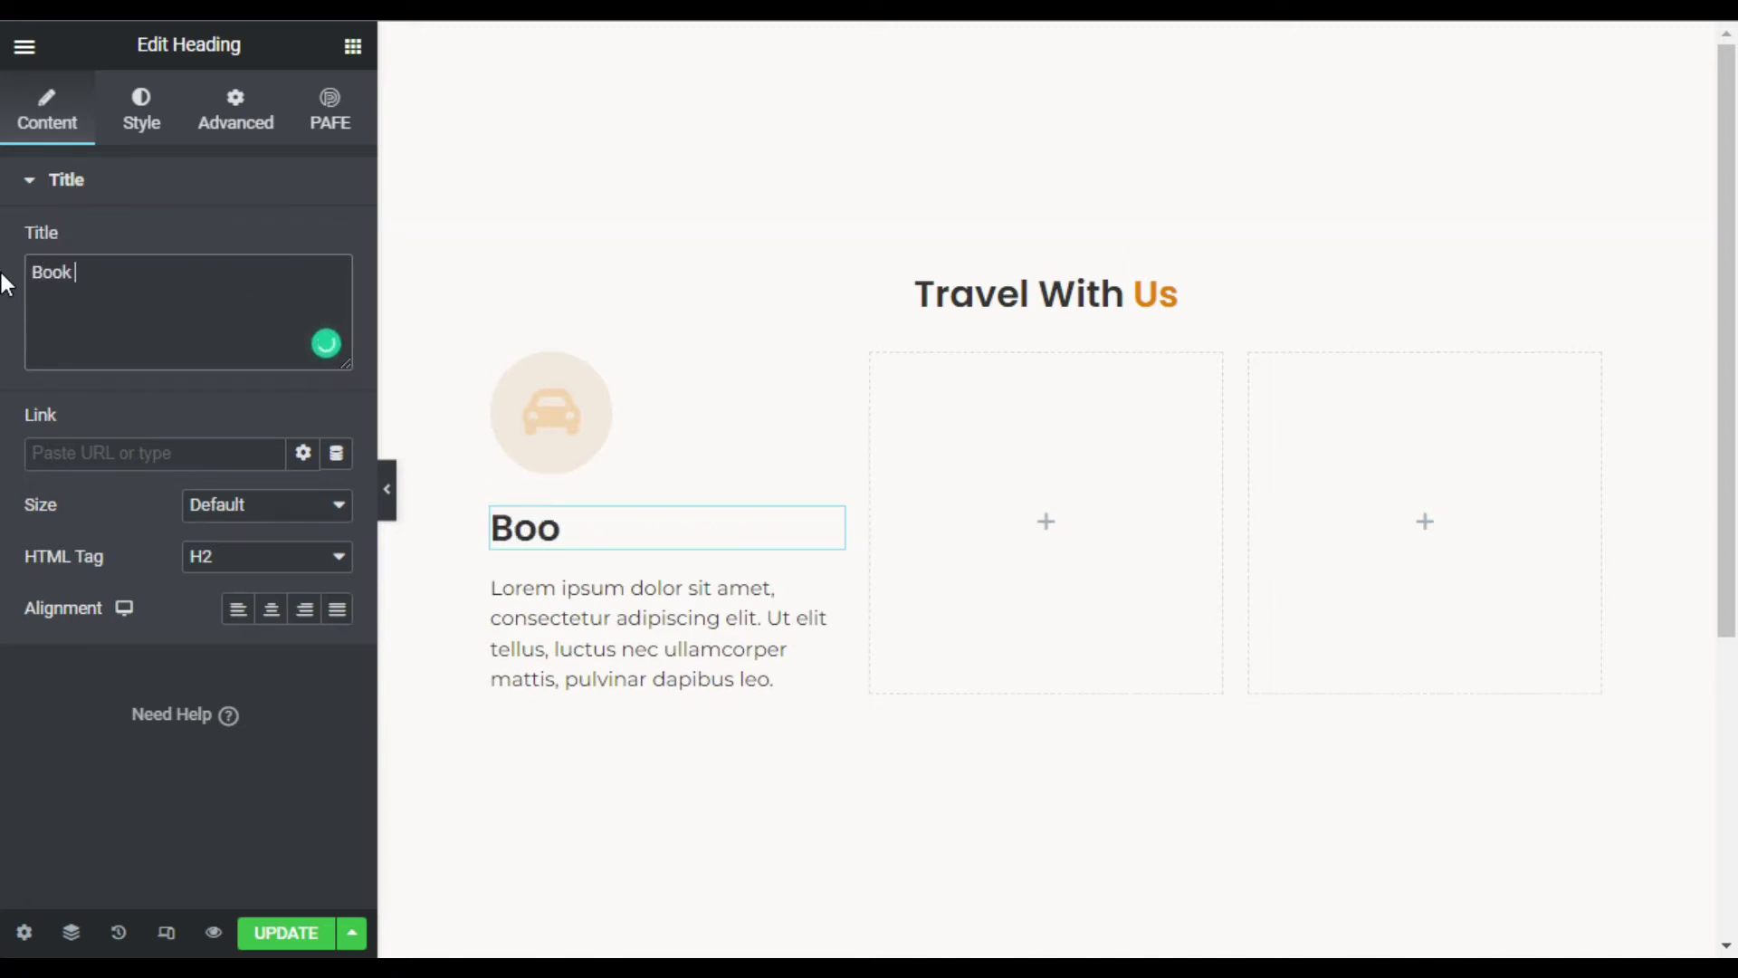
{"action": "type", "text": " a Car"}
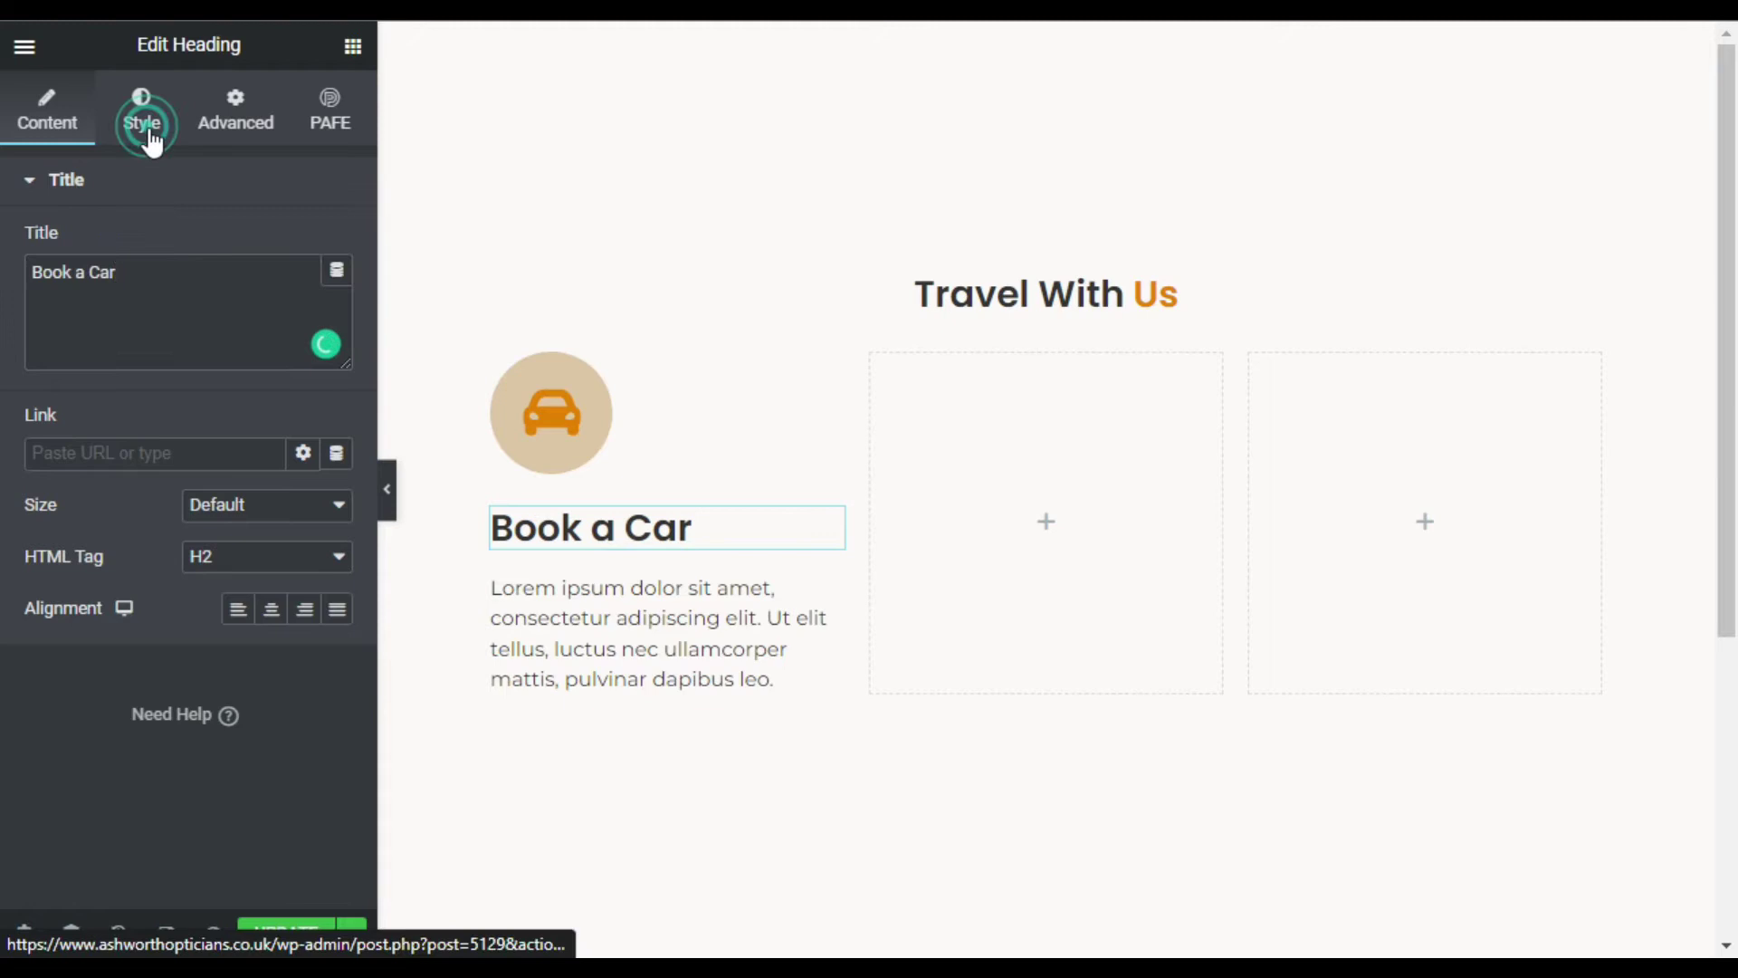
{"action": "left_click", "coordinate": [149, 138]}
{"action": "left_click", "coordinate": [335, 241]}
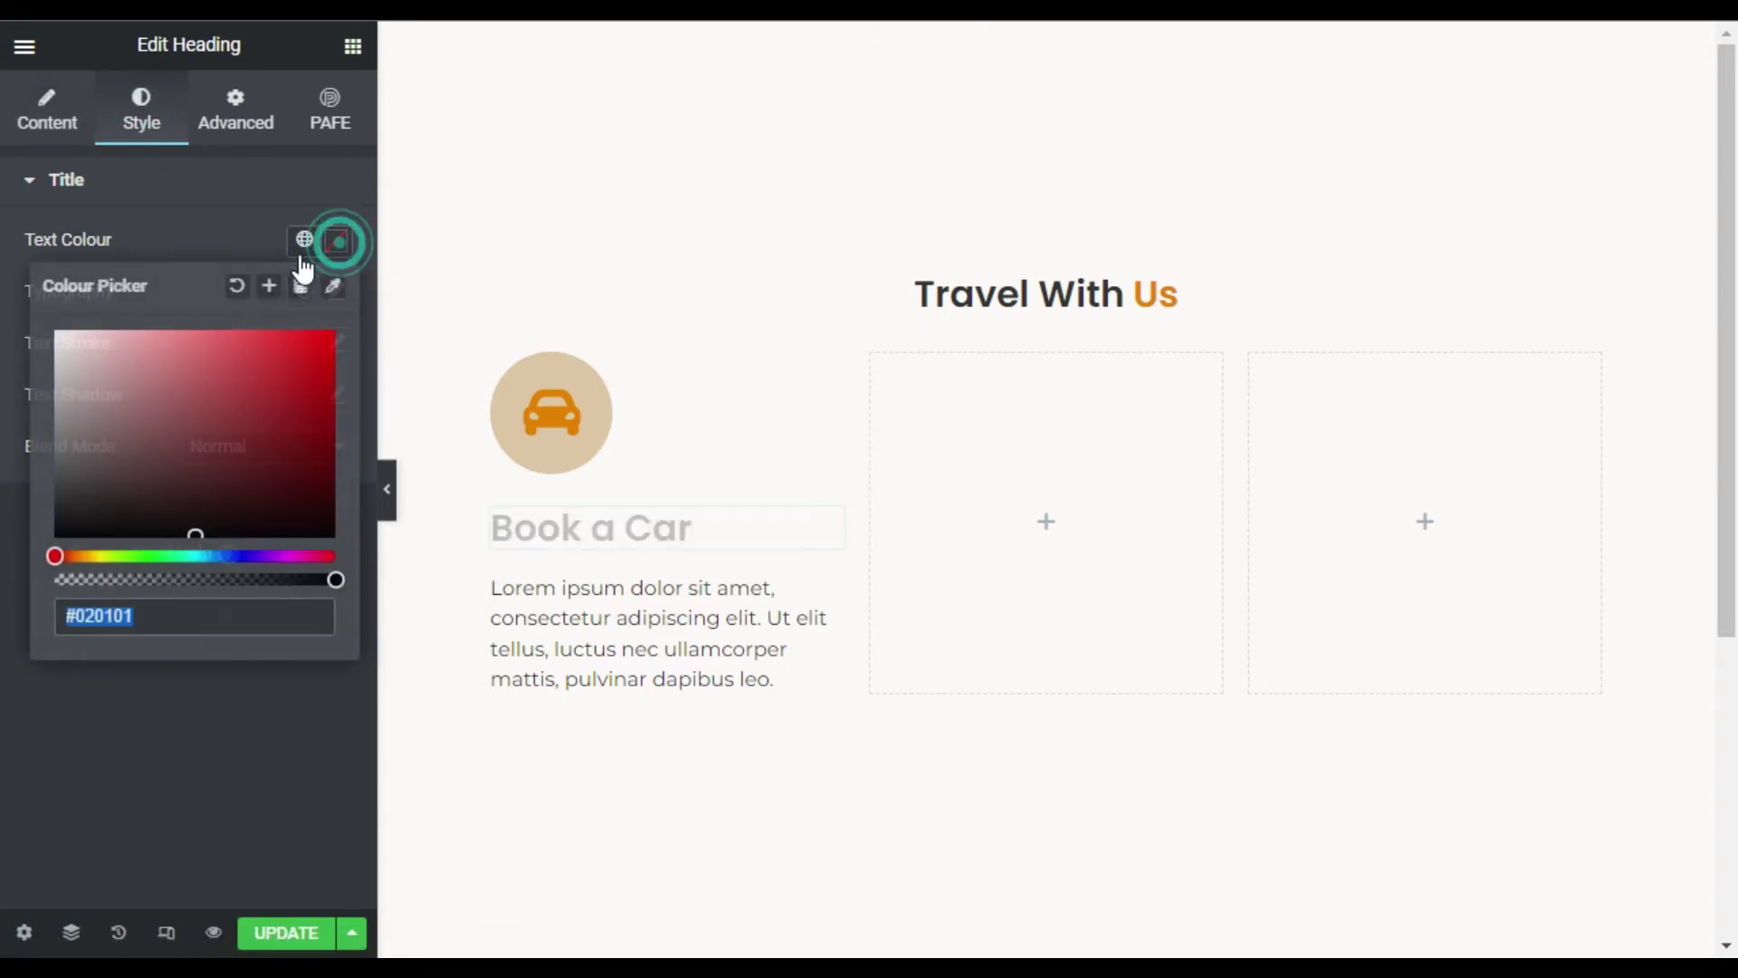
{"action": "left_click_drag", "start_coordinate": [140, 449], "coordinate": [39, 567]}
{"action": "left_click", "coordinate": [235, 225]}
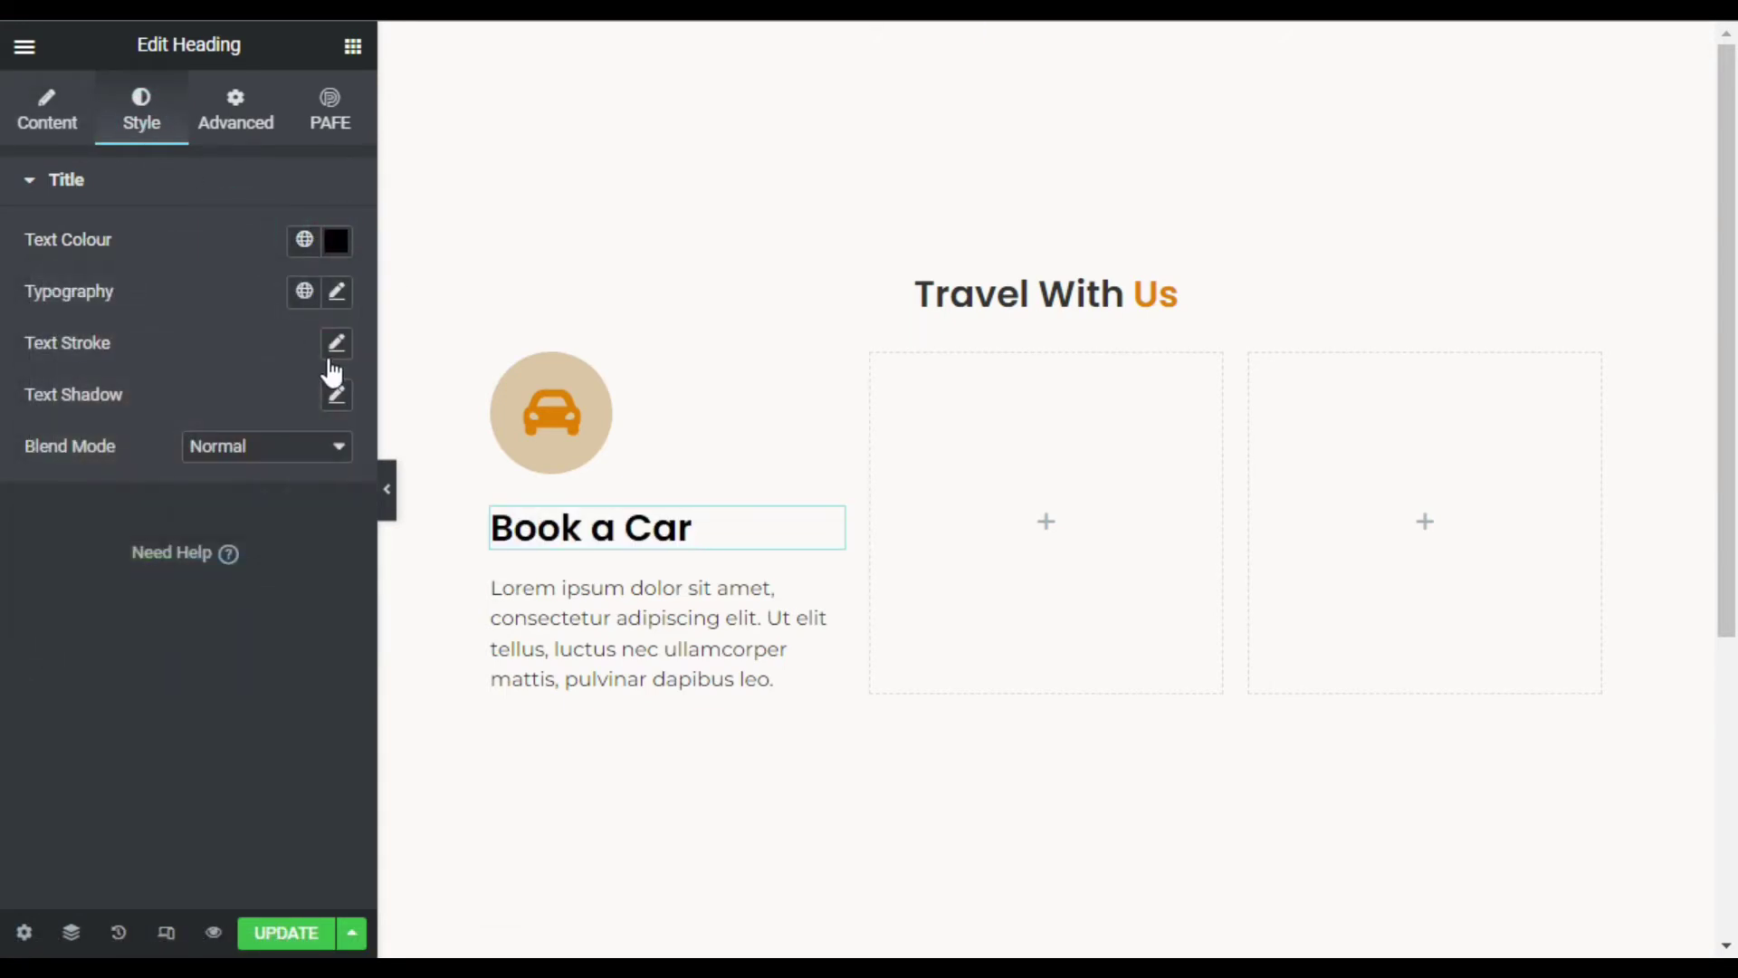
Step: Give the heading an unlinked top margin of 25
{"action": "left_click", "coordinate": [238, 109]}
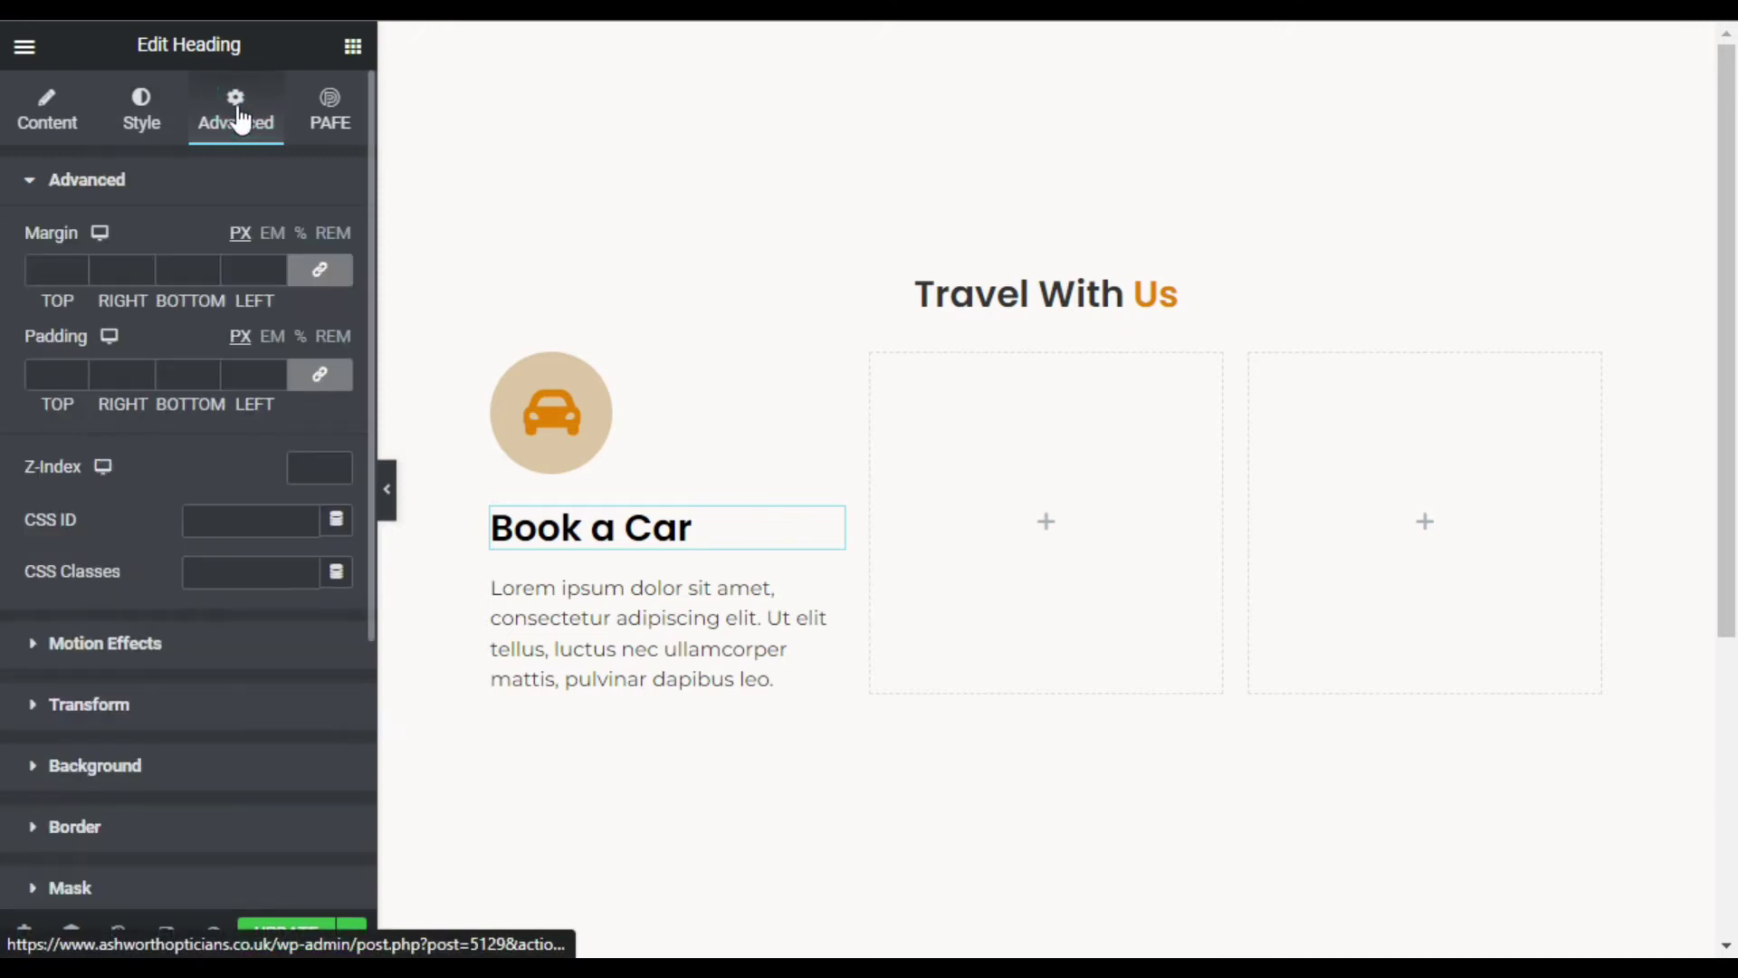
{"action": "left_click", "coordinate": [322, 270]}
{"action": "left_click", "coordinate": [43, 266]}
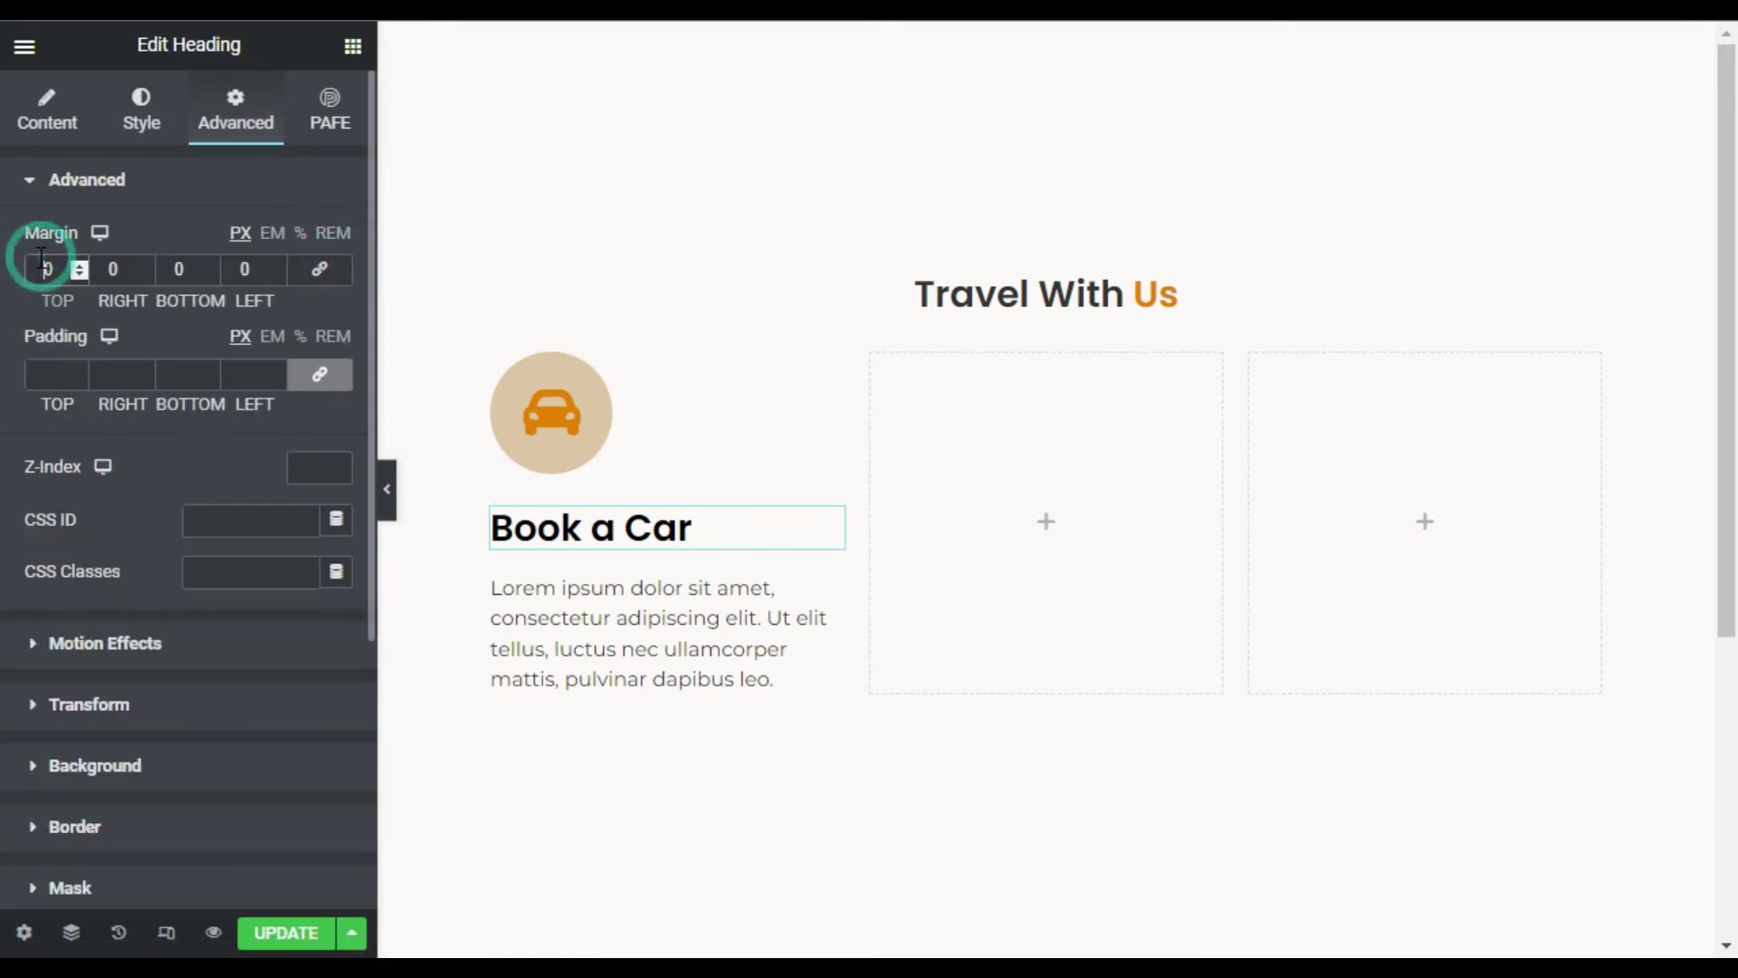
{"action": "type", "text": "205"}
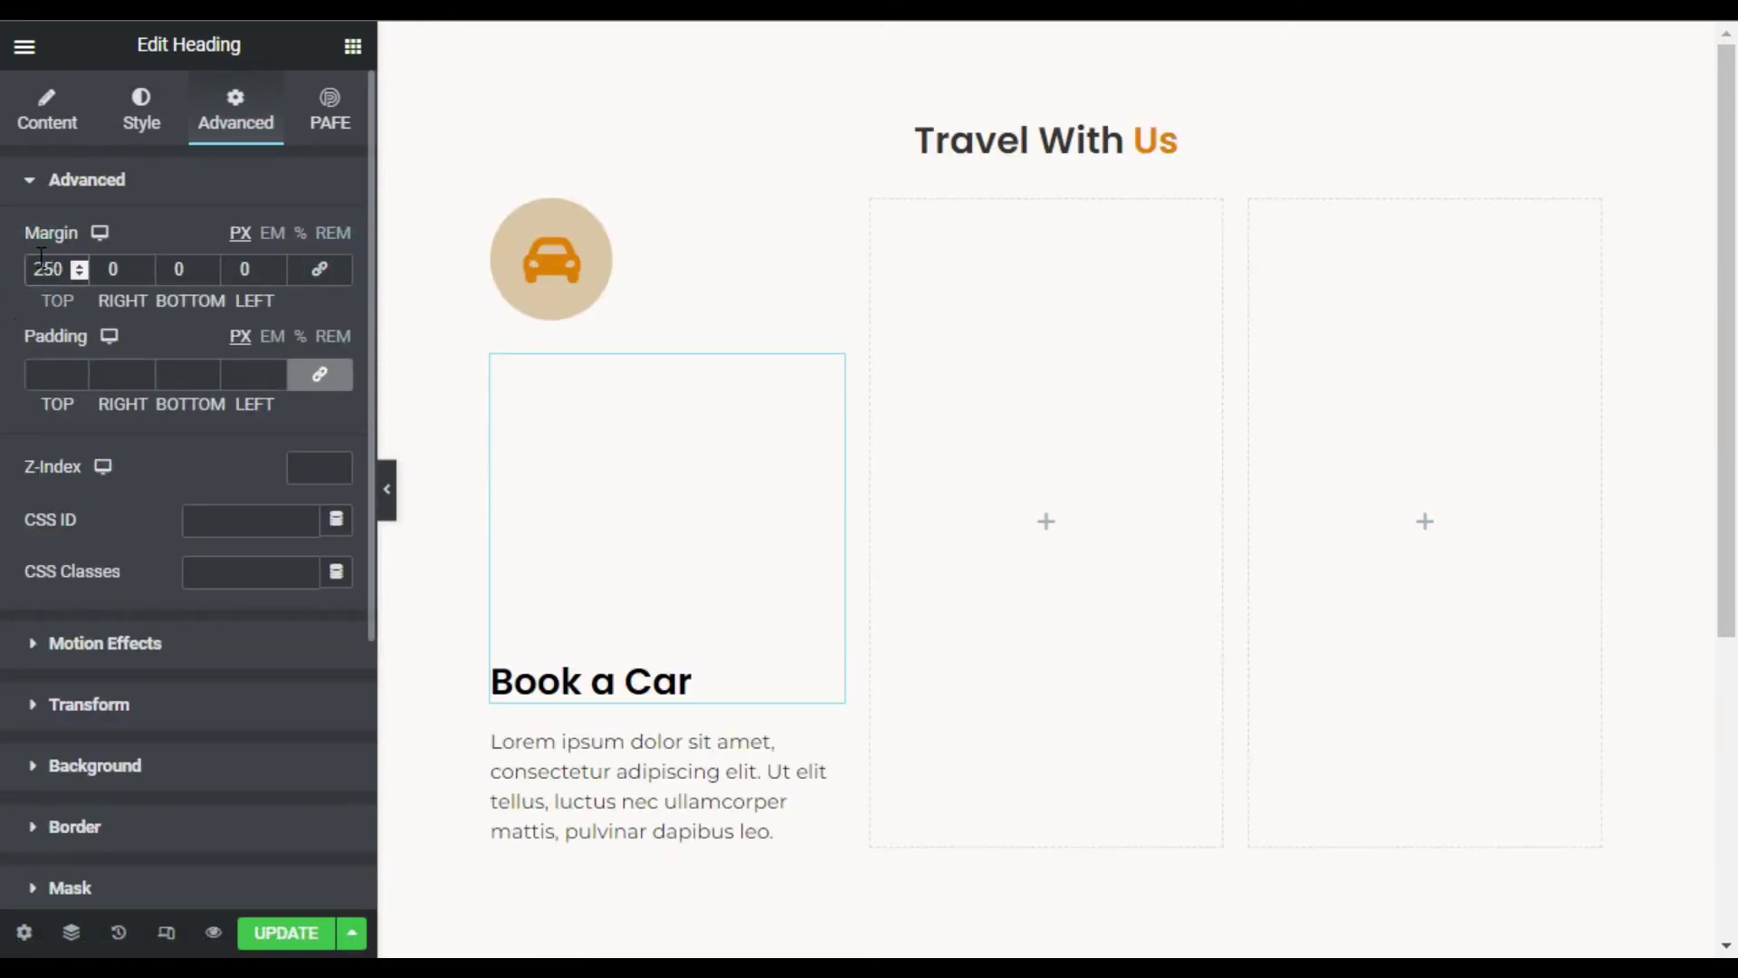
{"action": "key", "text": "BackSpace"}
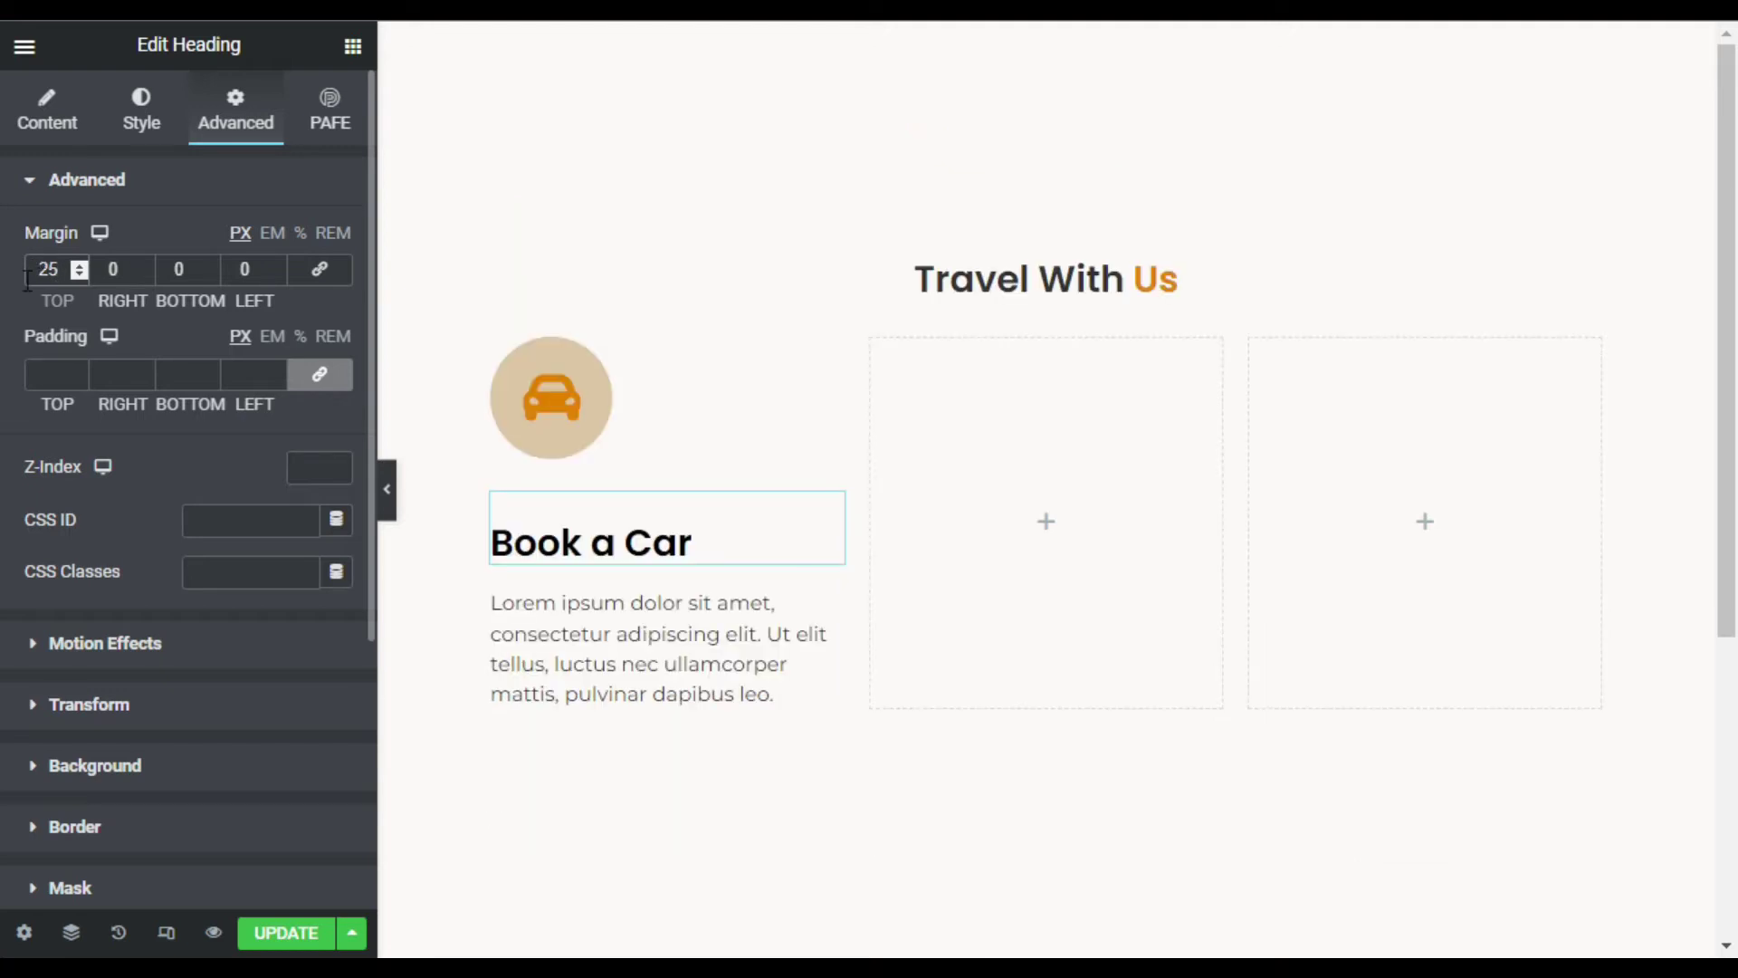
{"action": "mouse_move", "coordinate": [666, 648]}
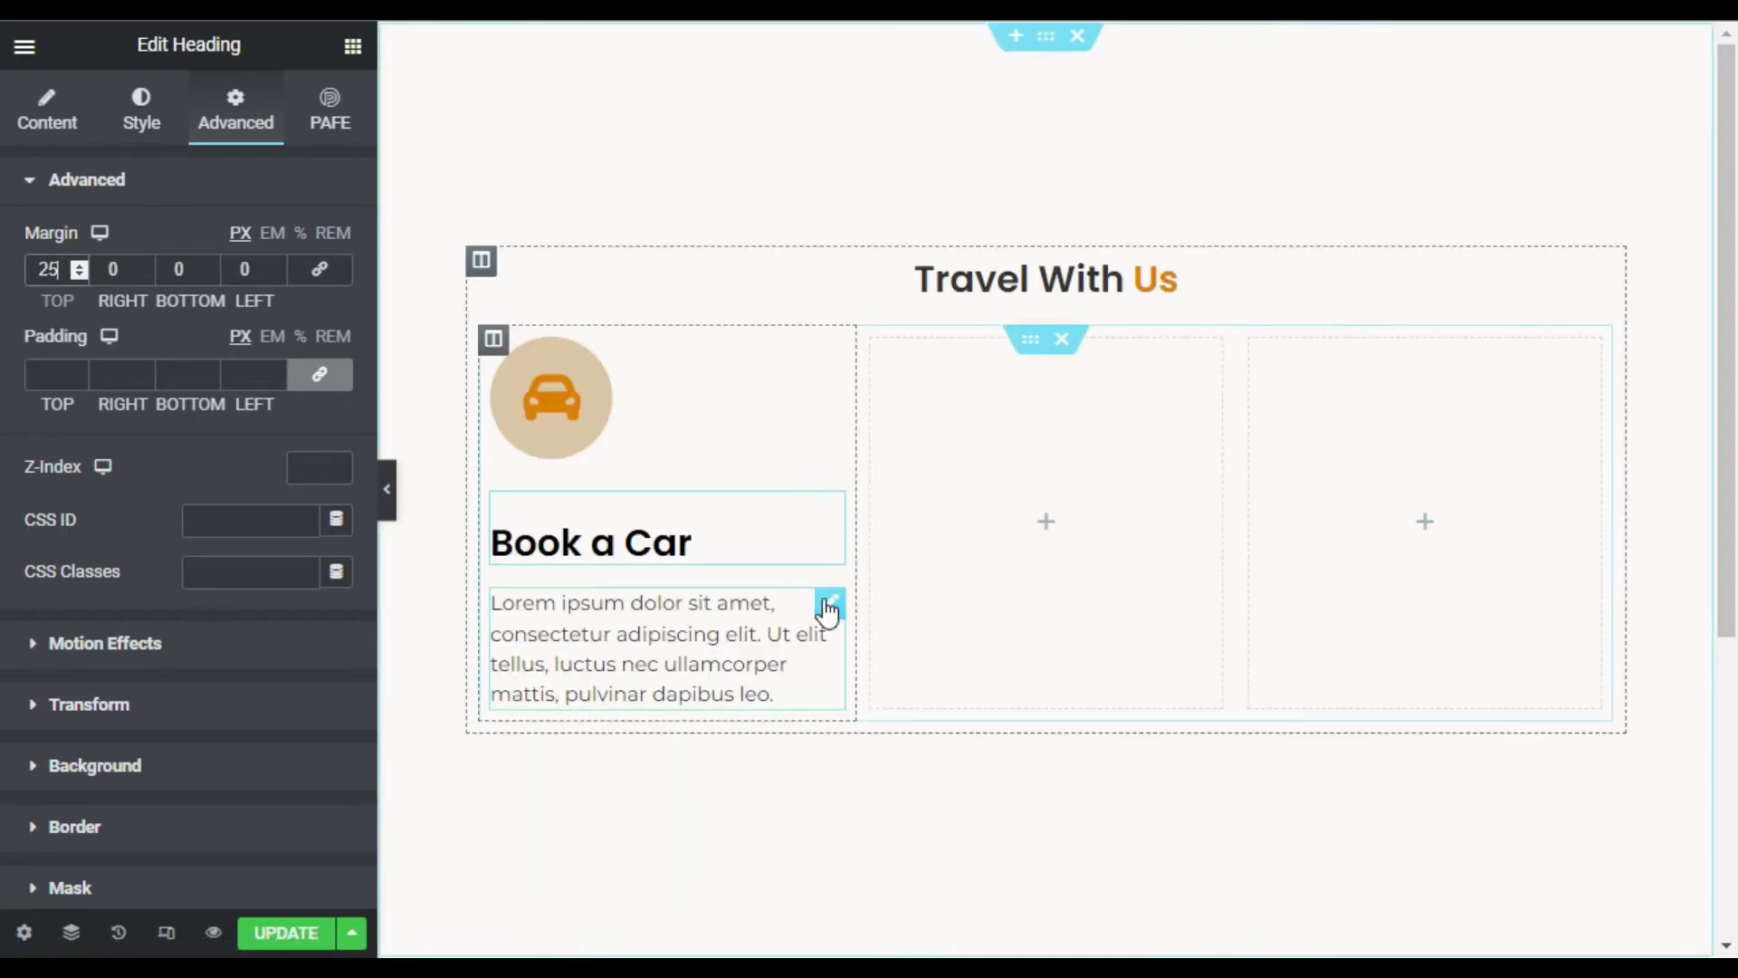
{"action": "left_click", "coordinate": [832, 606]}
Step: Set the card paragraph's text colour to dark grey
{"action": "left_click", "coordinate": [141, 107]}
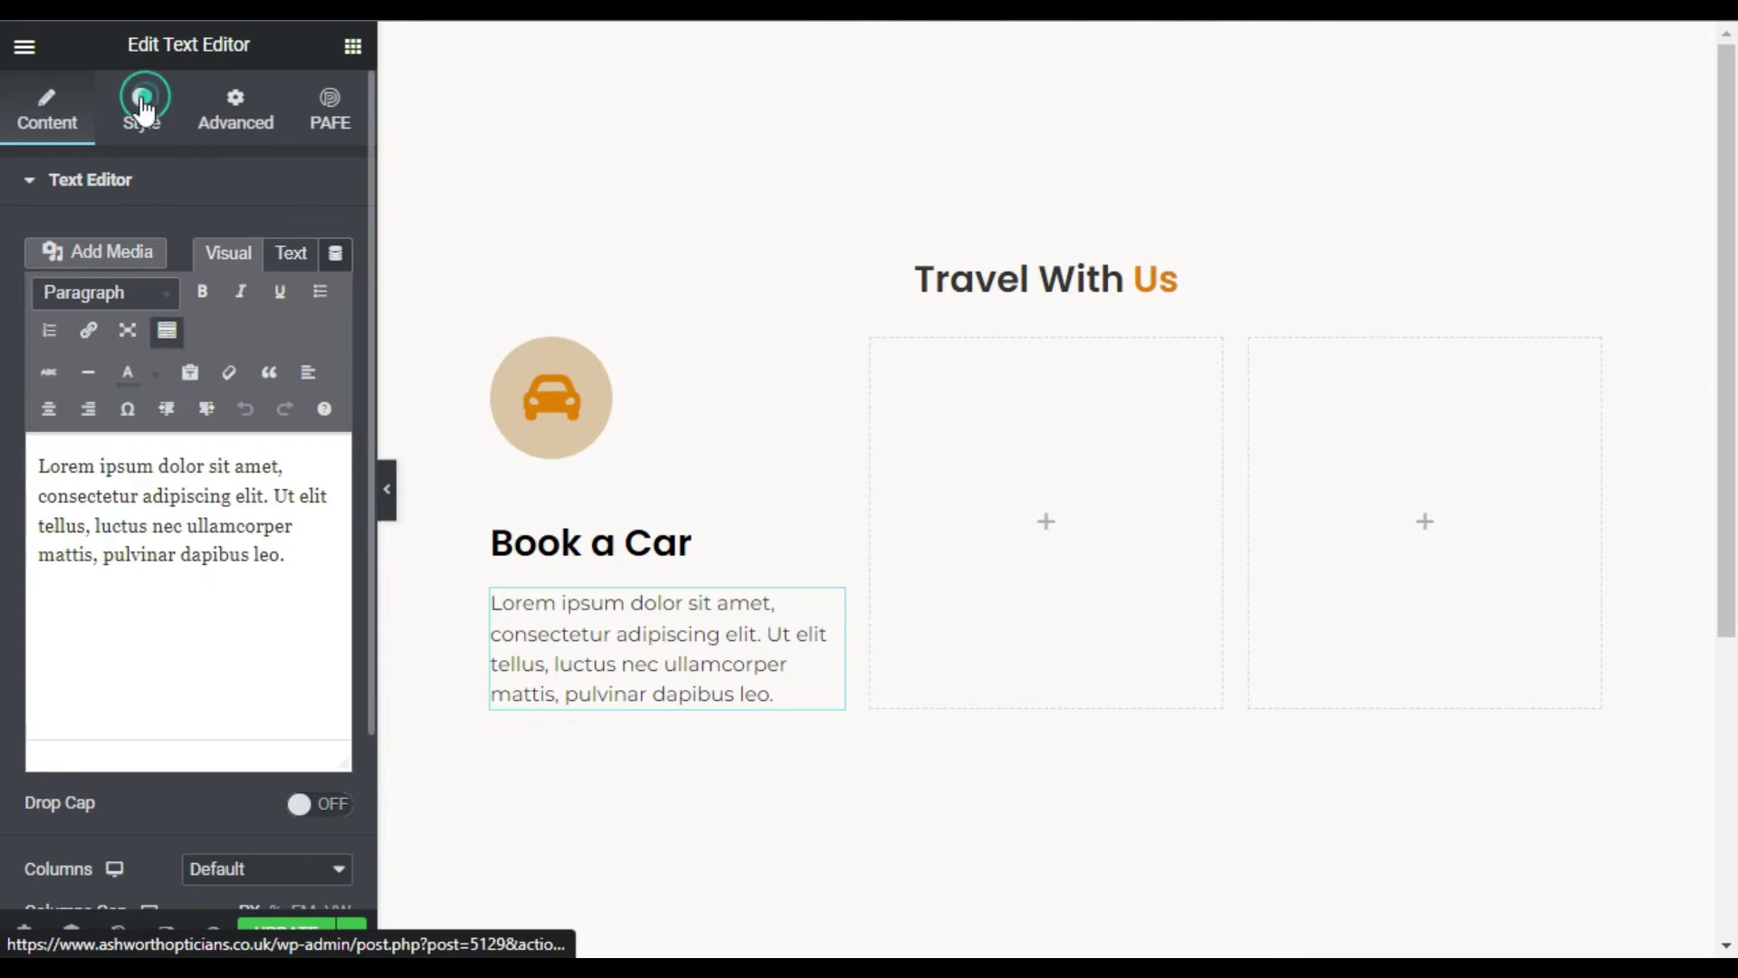
{"action": "left_click", "coordinate": [336, 292]}
{"action": "mouse_move", "coordinate": [226, 389]}
{"action": "left_mouse_down"}
{"action": "mouse_move", "coordinate": [178, 450]}
{"action": "mouse_move", "coordinate": [34, 433]}
{"action": "mouse_move", "coordinate": [10, 529]}
{"action": "left_mouse_up"}
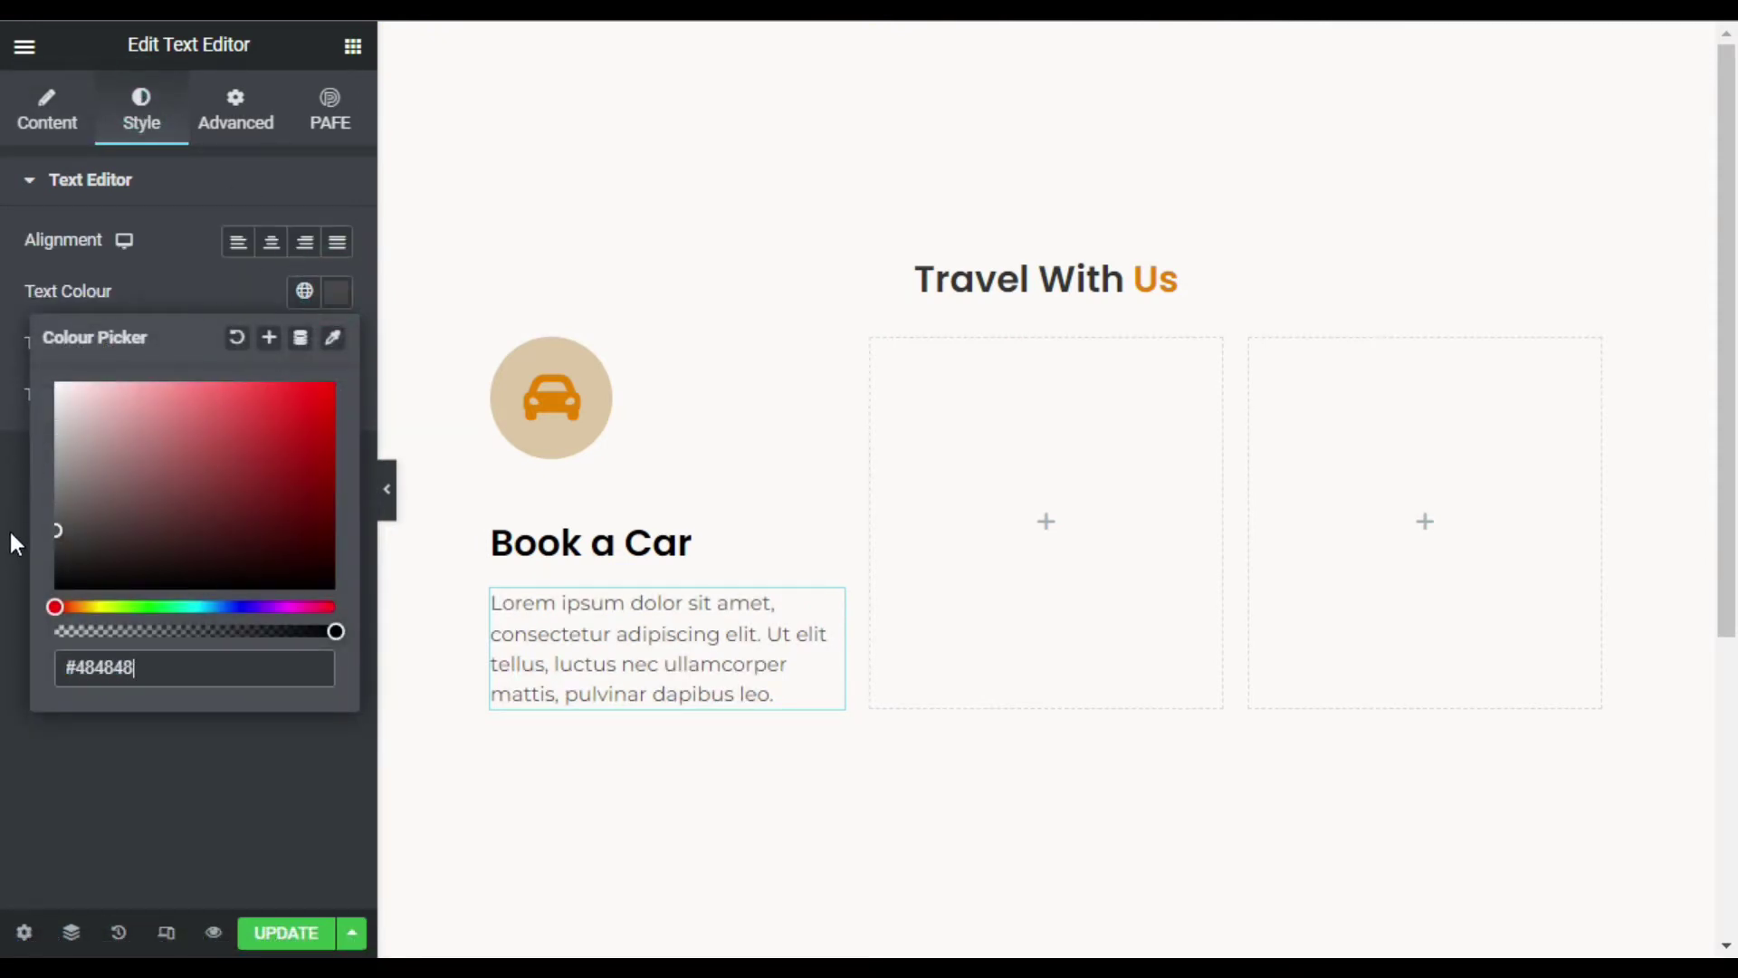
{"action": "left_click", "coordinate": [170, 248]}
{"action": "left_click", "coordinate": [66, 131]}
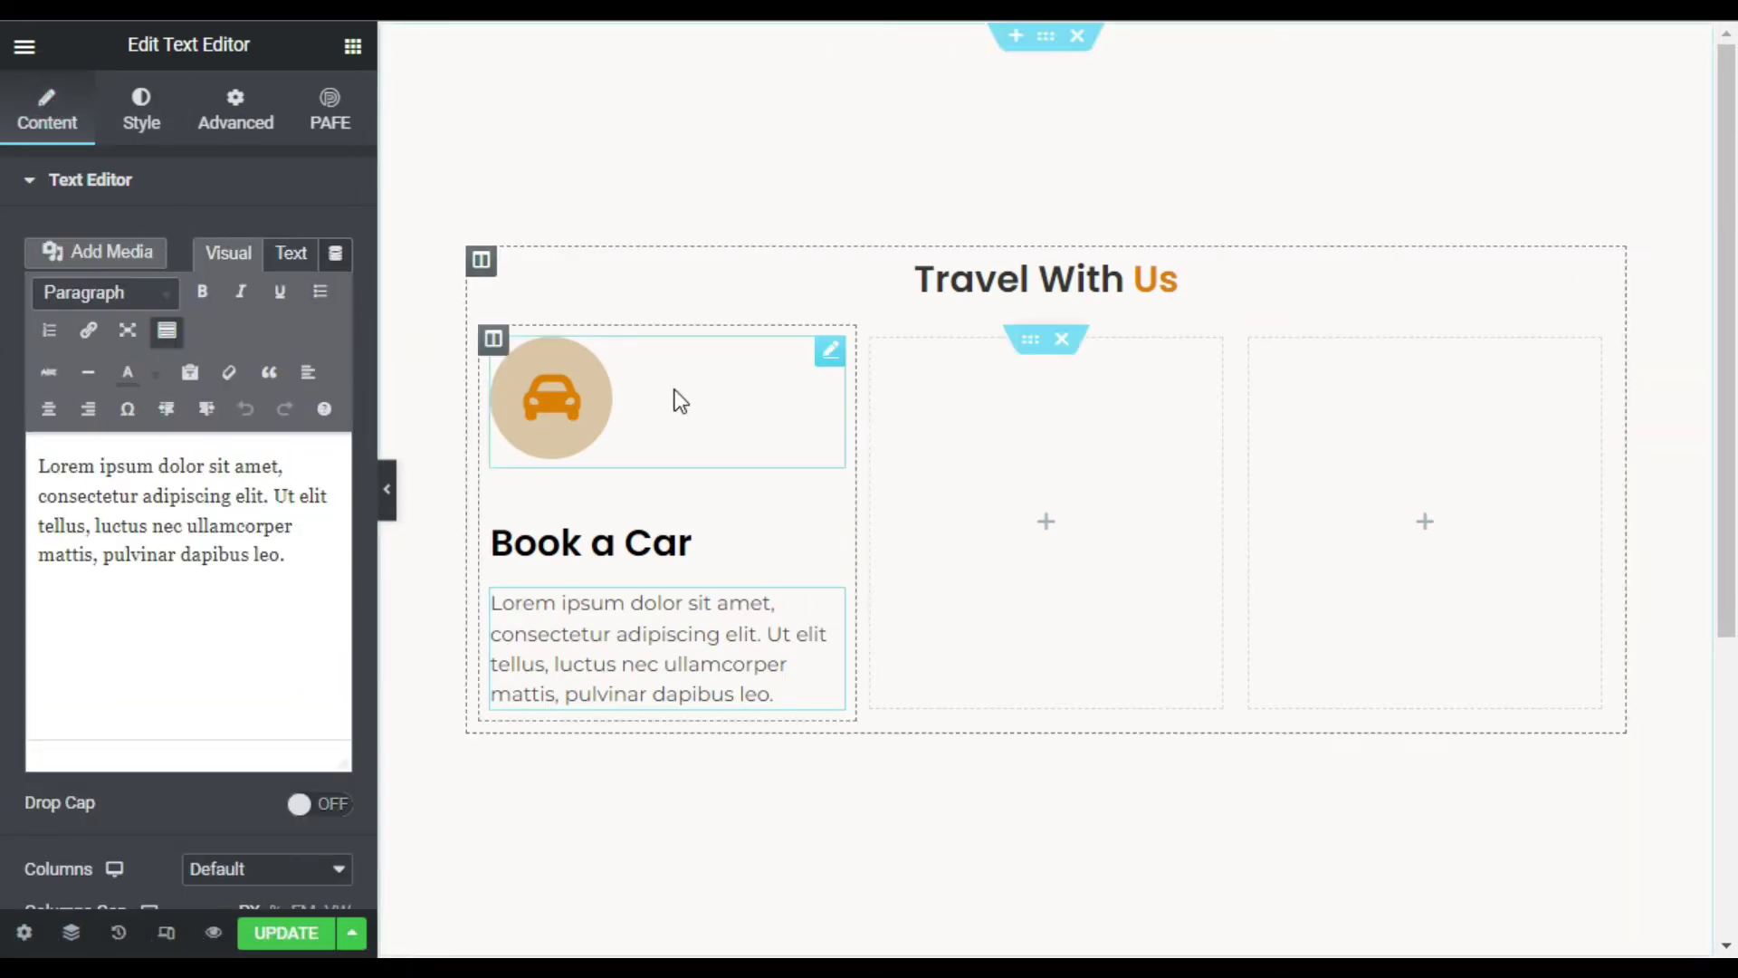
Step: Pad the Book a Car column 40 on all sides and preview the page
{"action": "left_click", "coordinate": [493, 341]}
{"action": "left_click", "coordinate": [329, 113]}
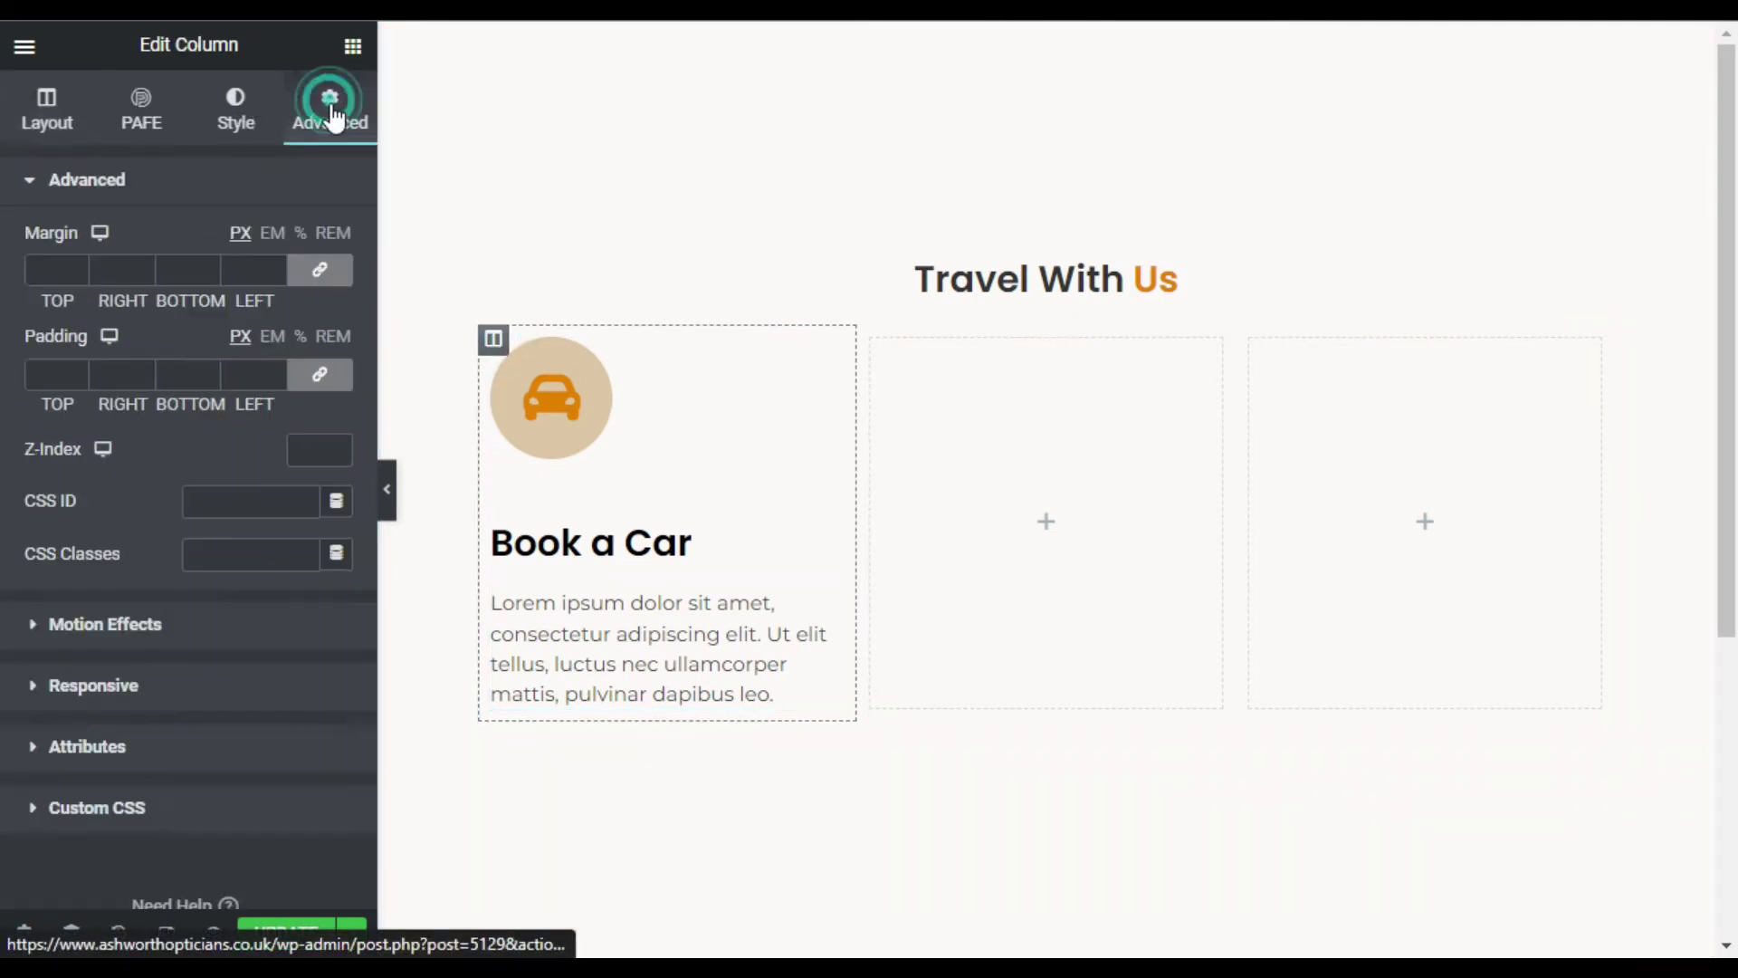
{"action": "left_click", "coordinate": [50, 373]}
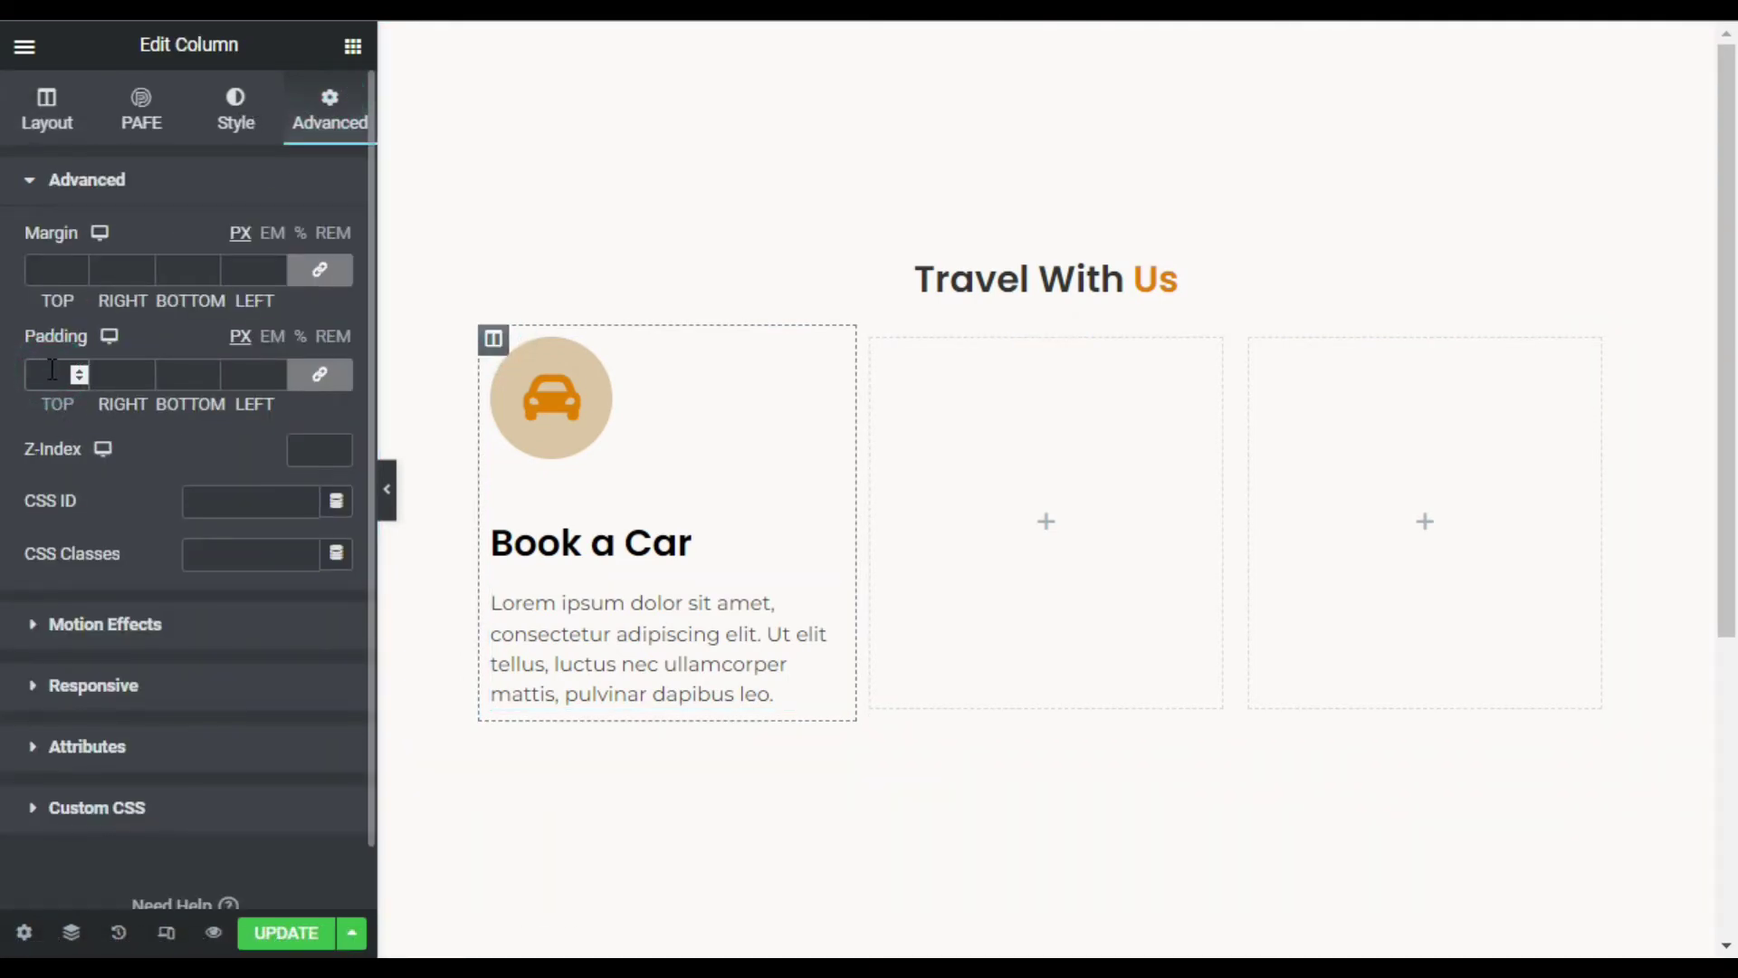
{"action": "type", "text": "40"}
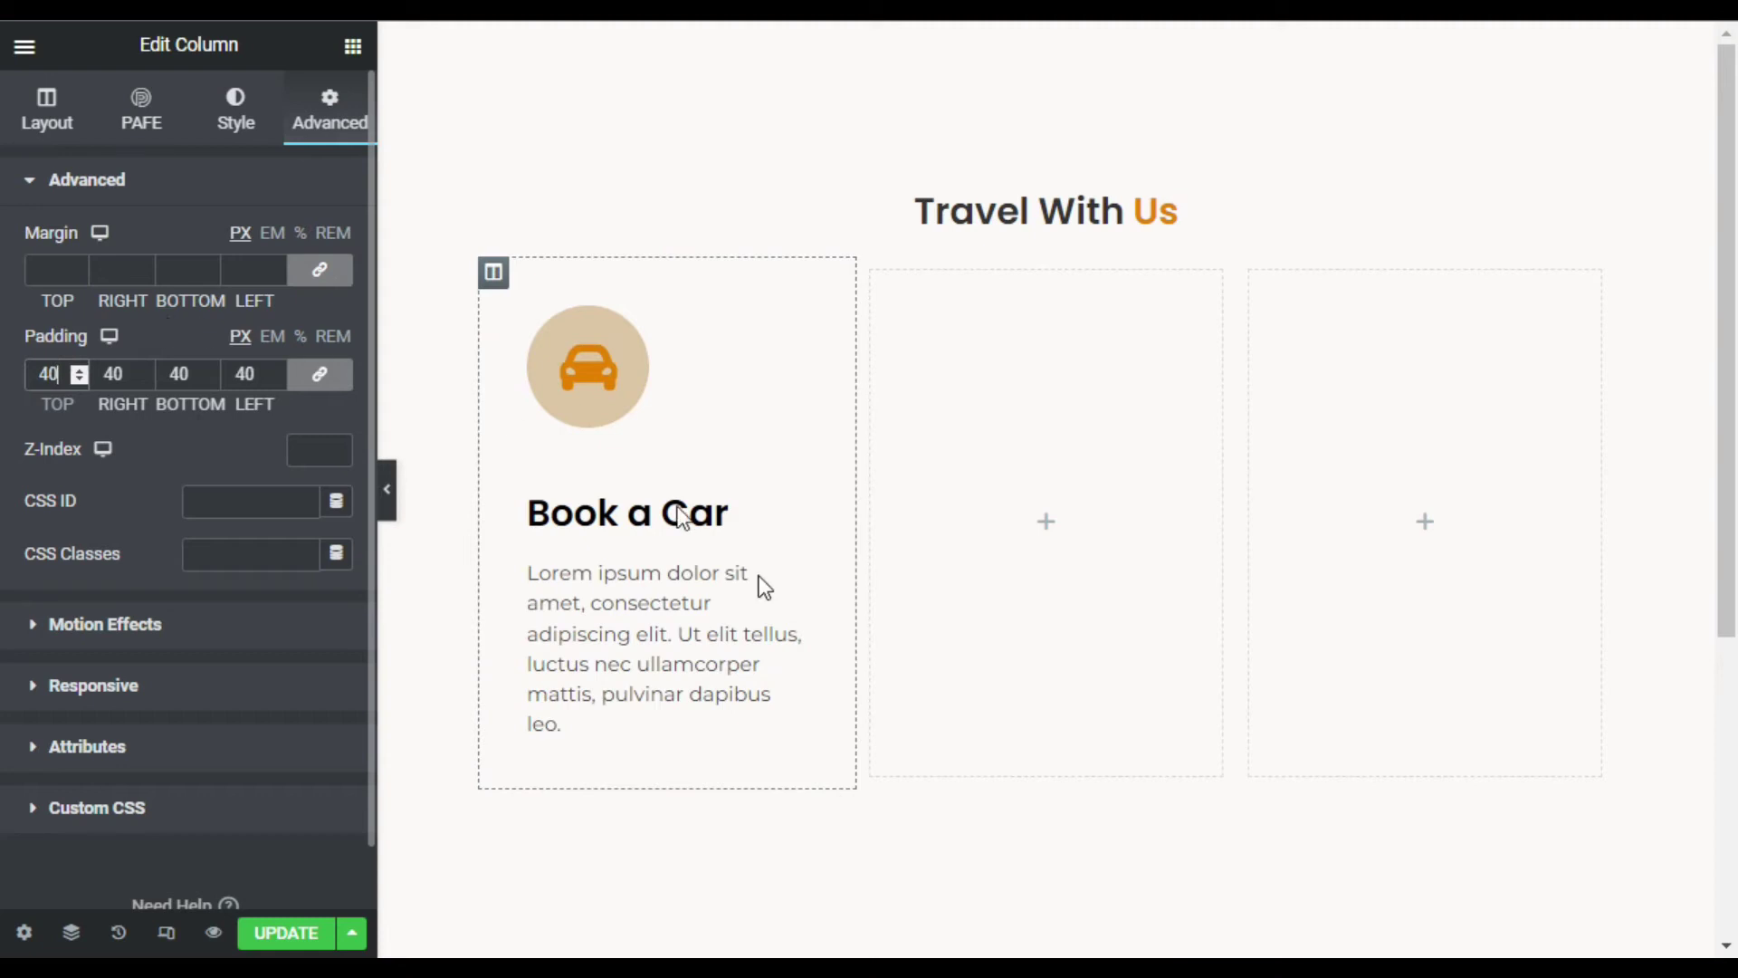
{"action": "left_click", "coordinate": [391, 516]}
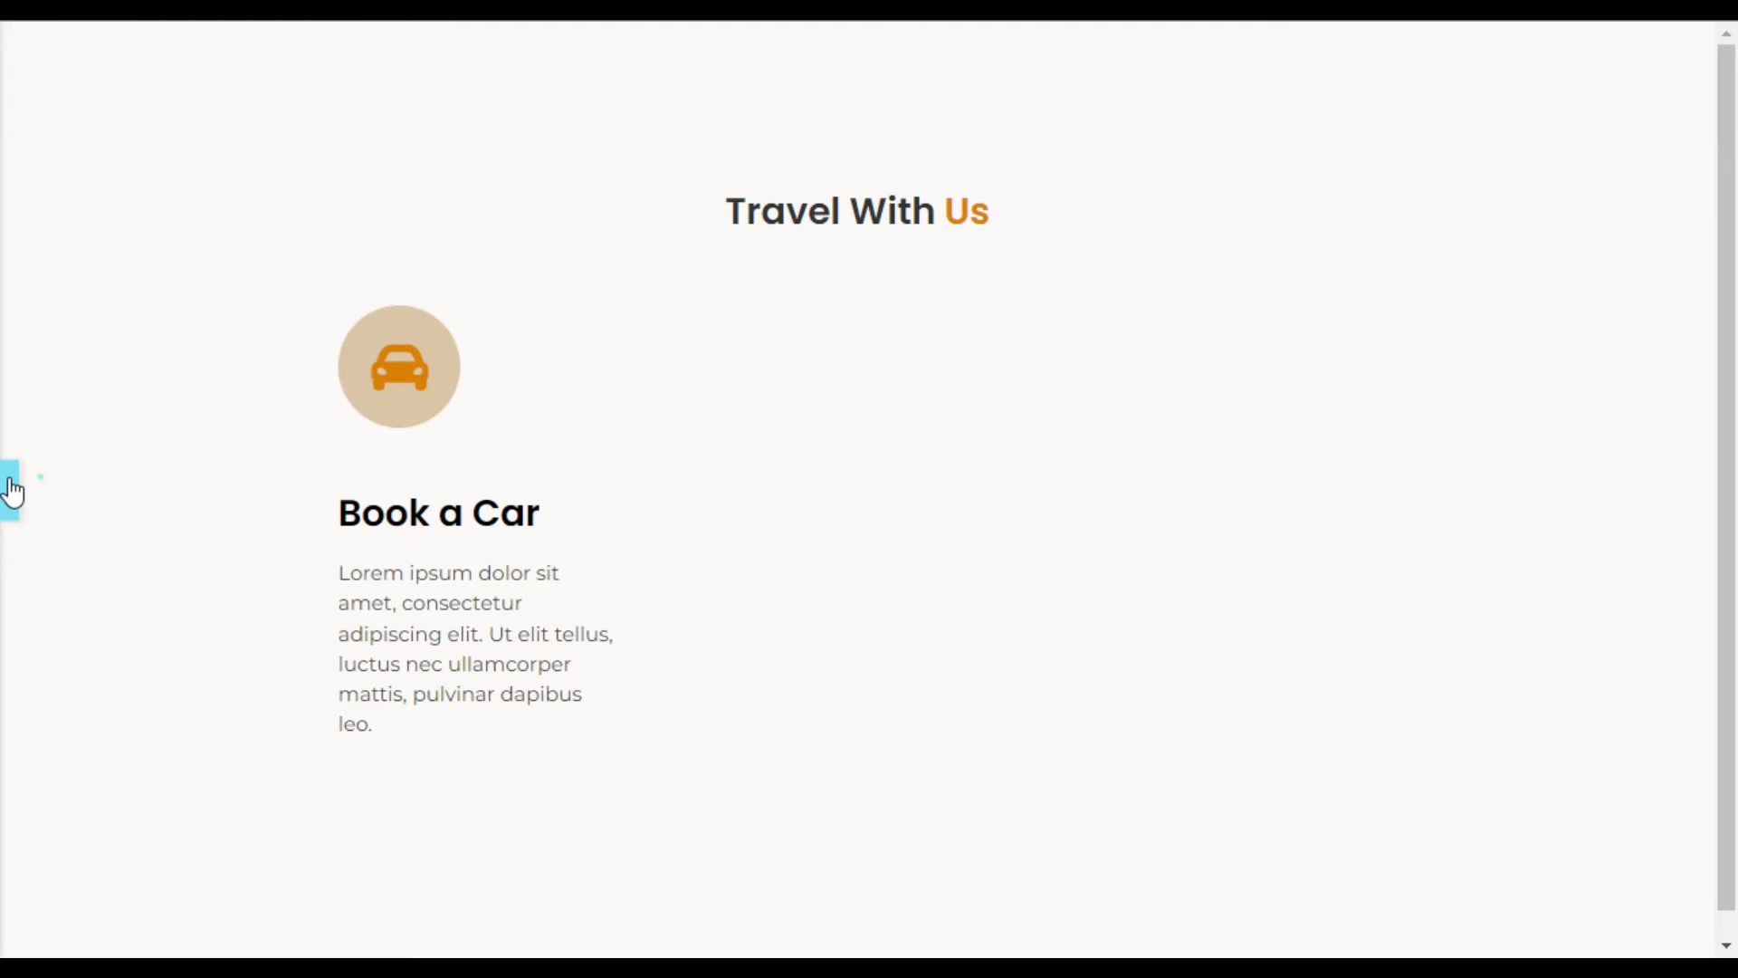
Step: Restore the editor panel and show the column's Style > Border hover settings
{"action": "left_click", "coordinate": [11, 490]}
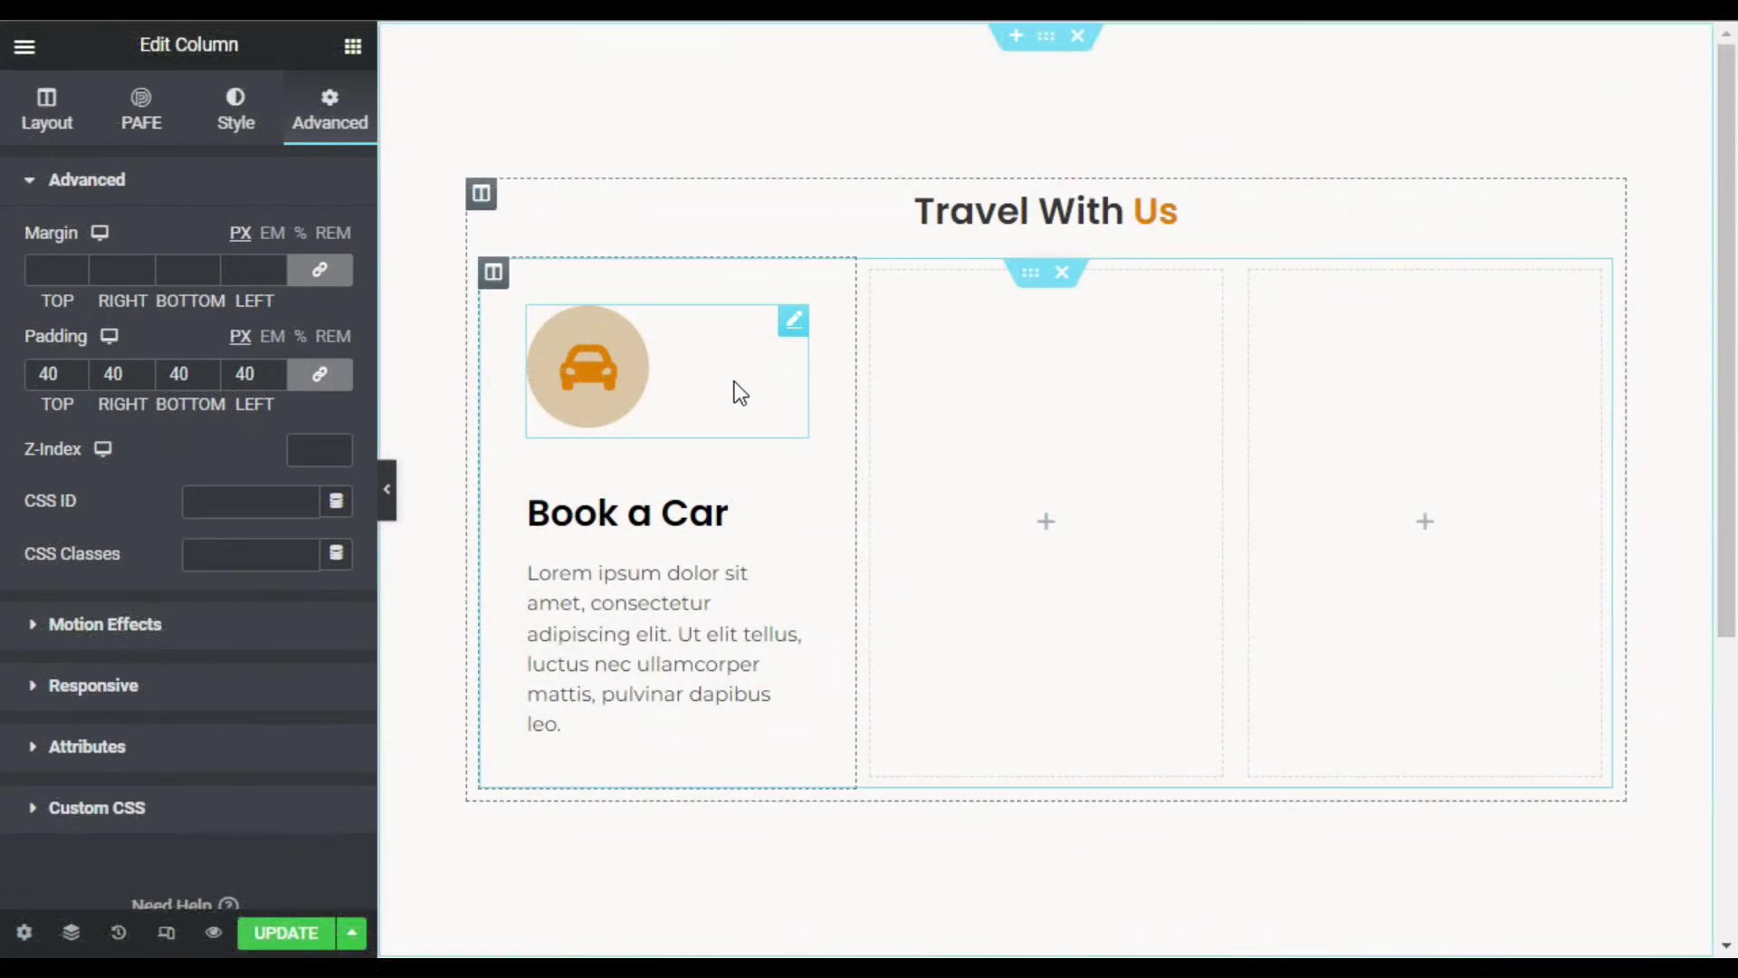
{"action": "left_click", "coordinate": [238, 119]}
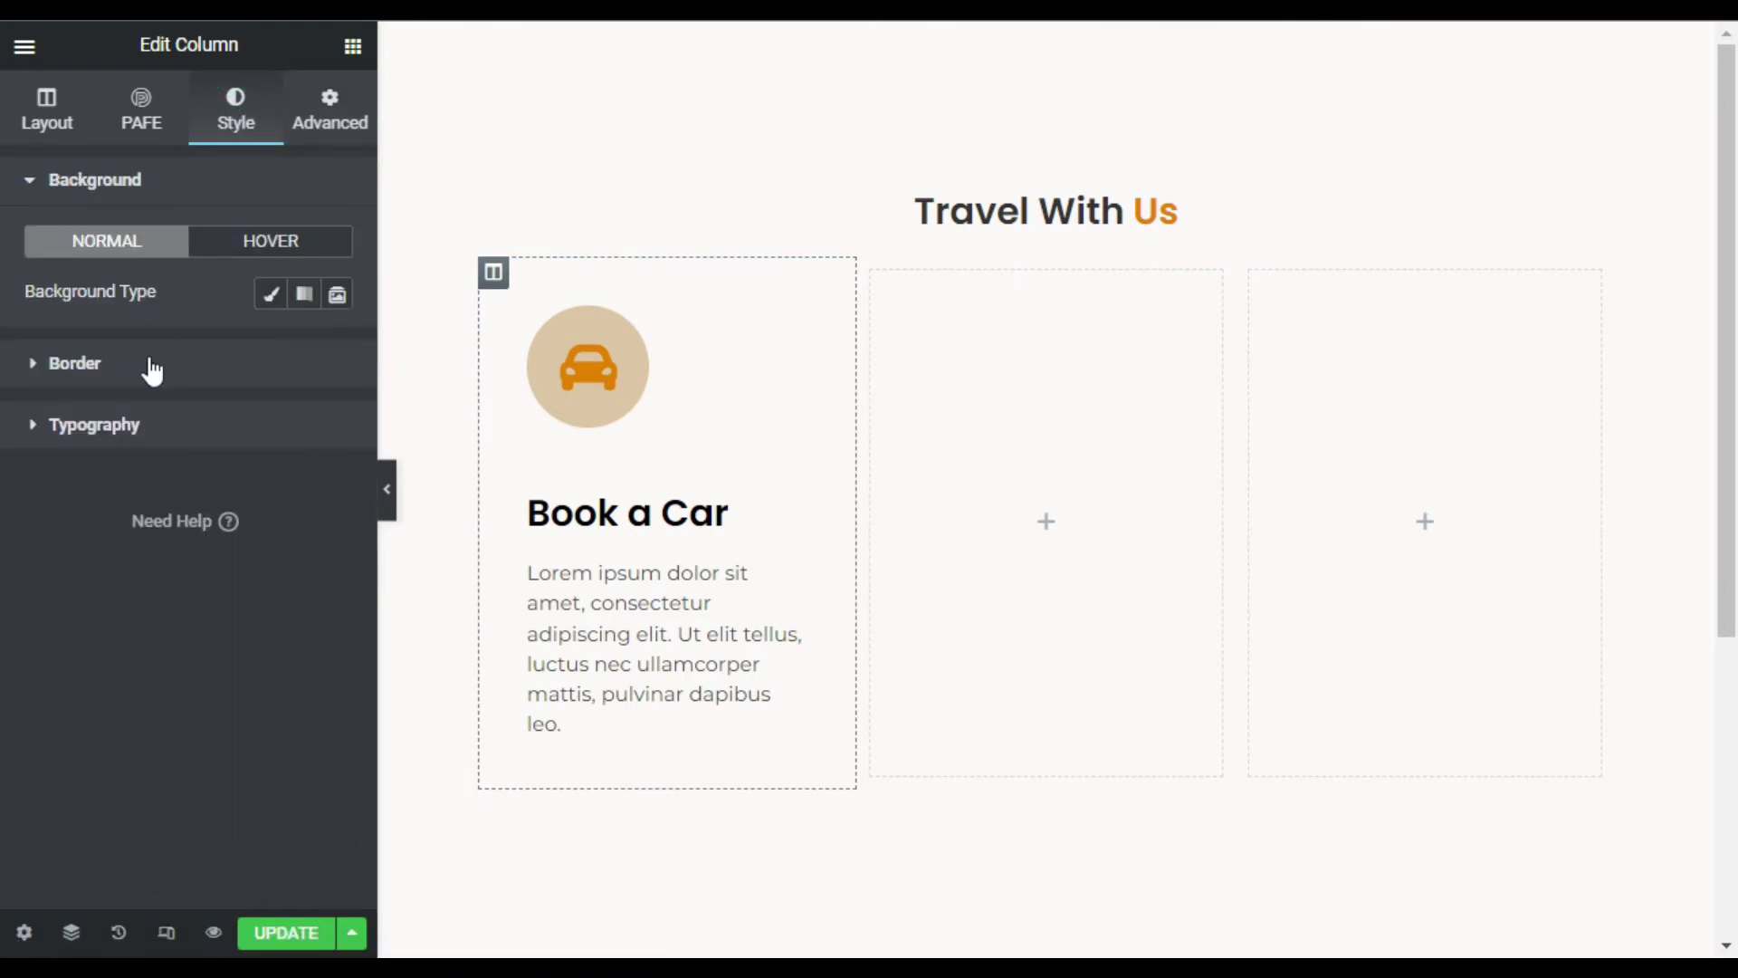
{"action": "left_click", "coordinate": [147, 364]}
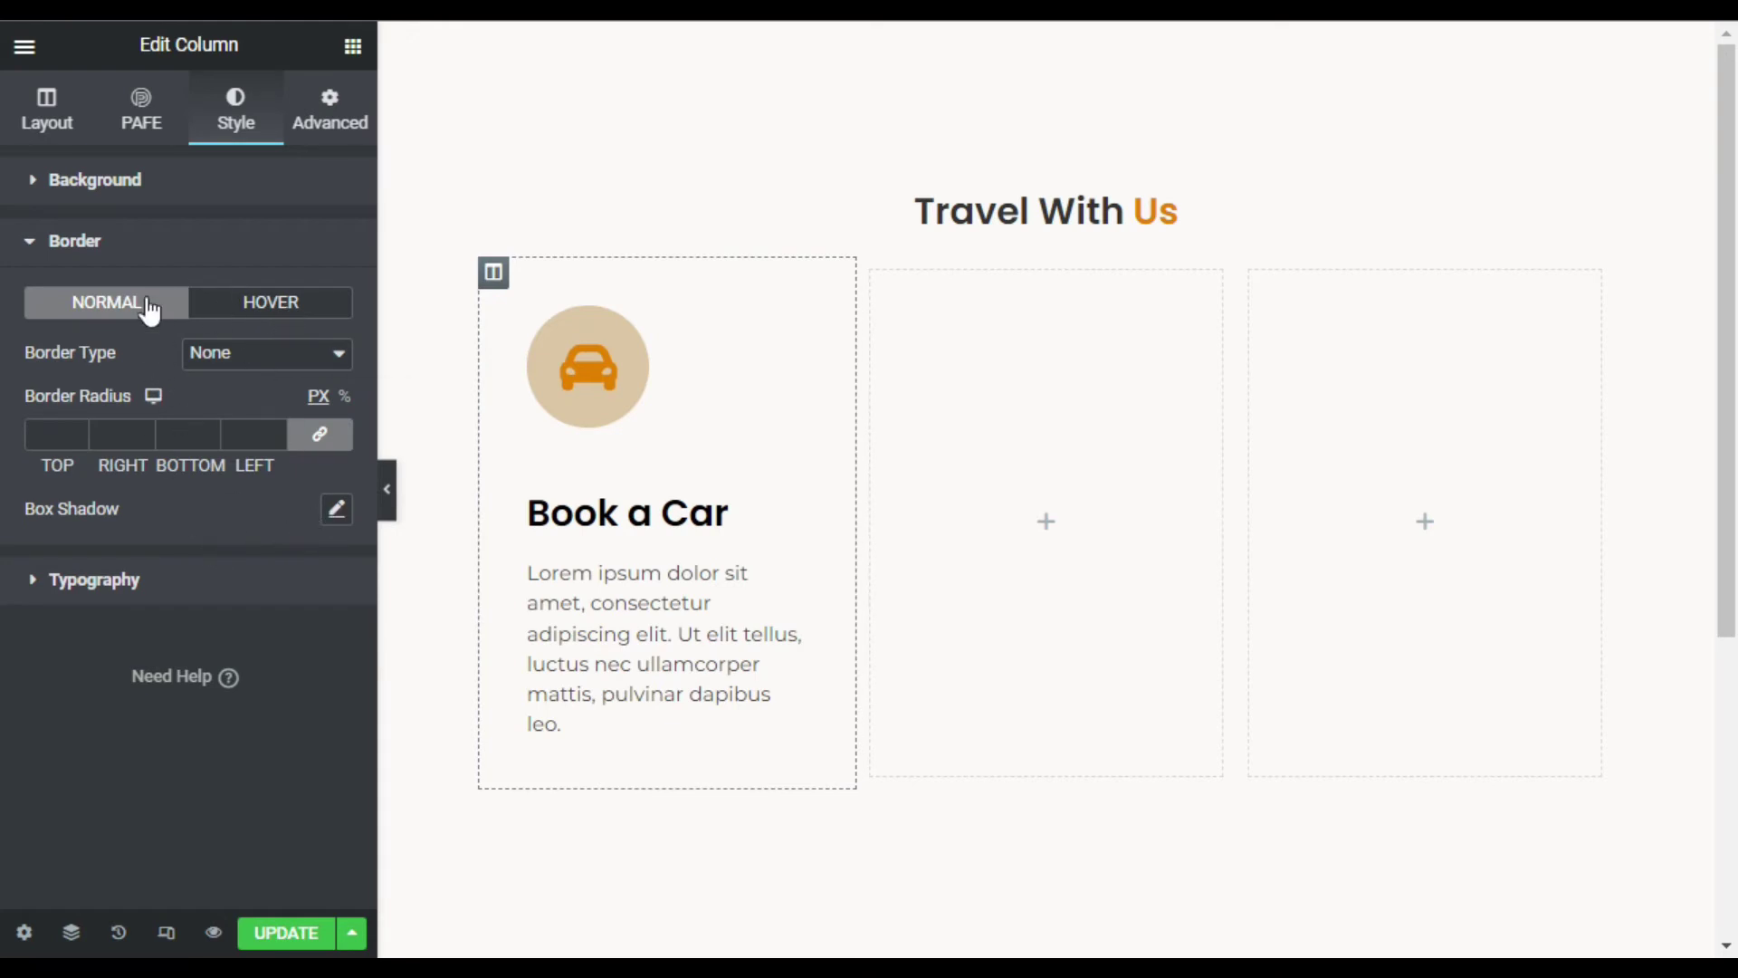
{"action": "left_click", "coordinate": [306, 310]}
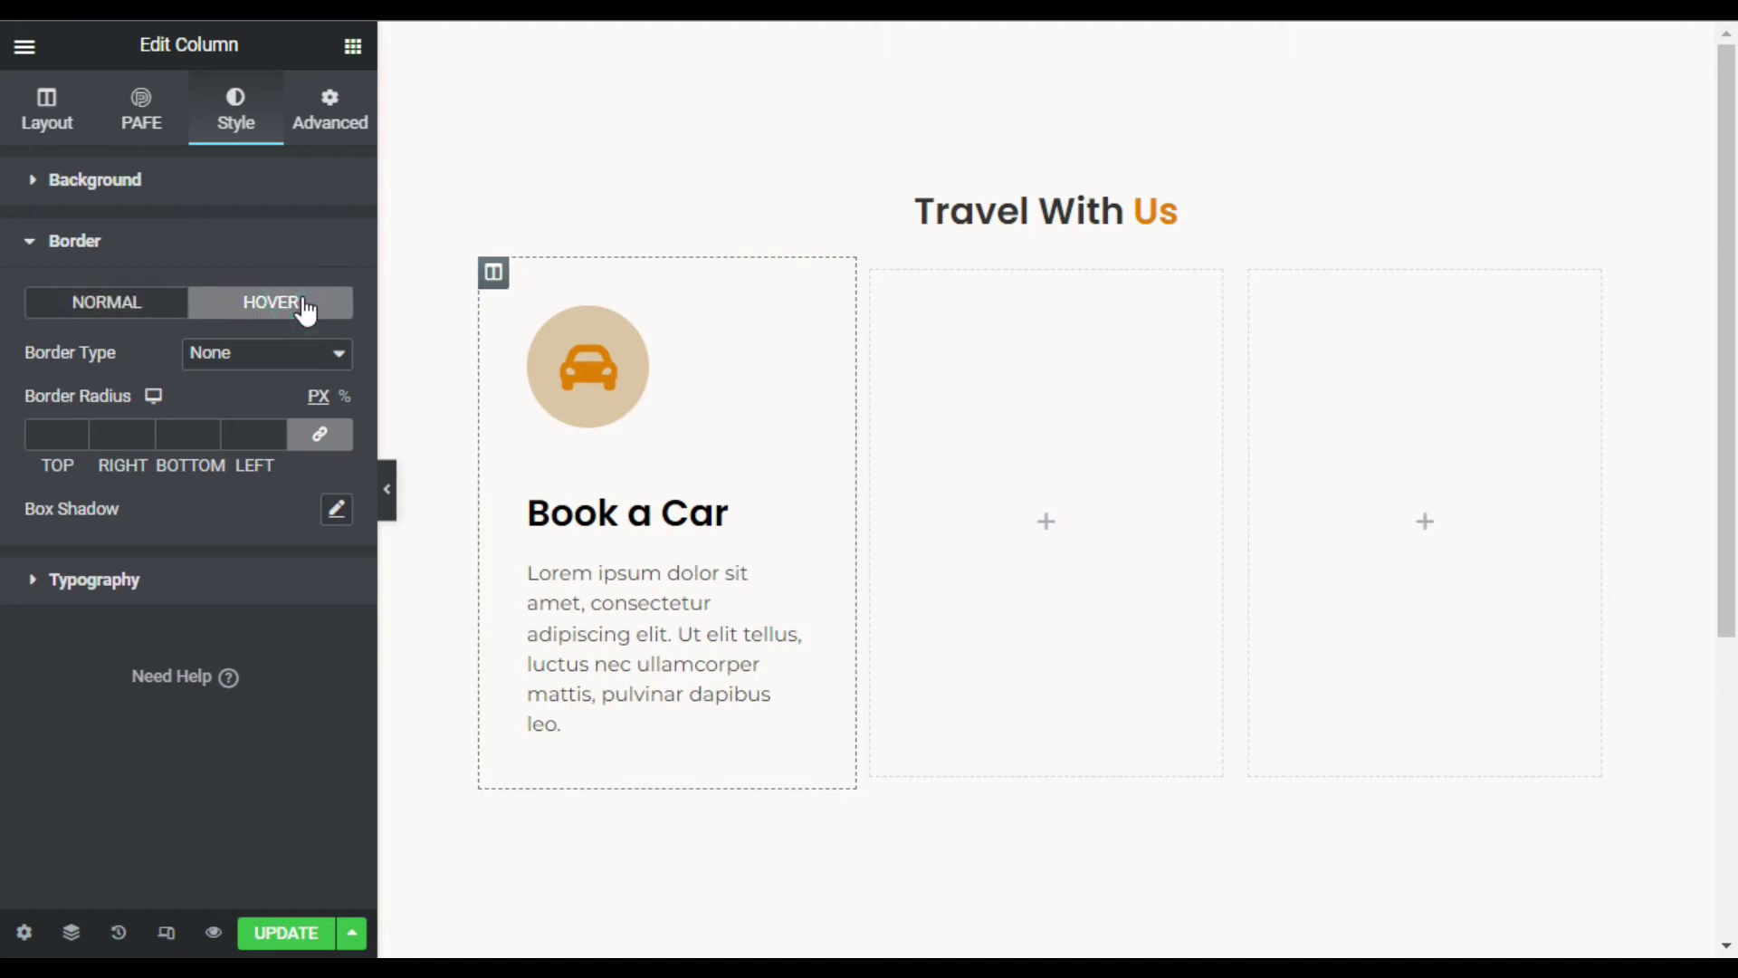
Step: Add a hover box shadow with vertical offset 40, blur 40 and spread 1
{"action": "left_click", "coordinate": [164, 299]}
{"action": "left_click", "coordinate": [300, 299]}
{"action": "left_click", "coordinate": [334, 509]}
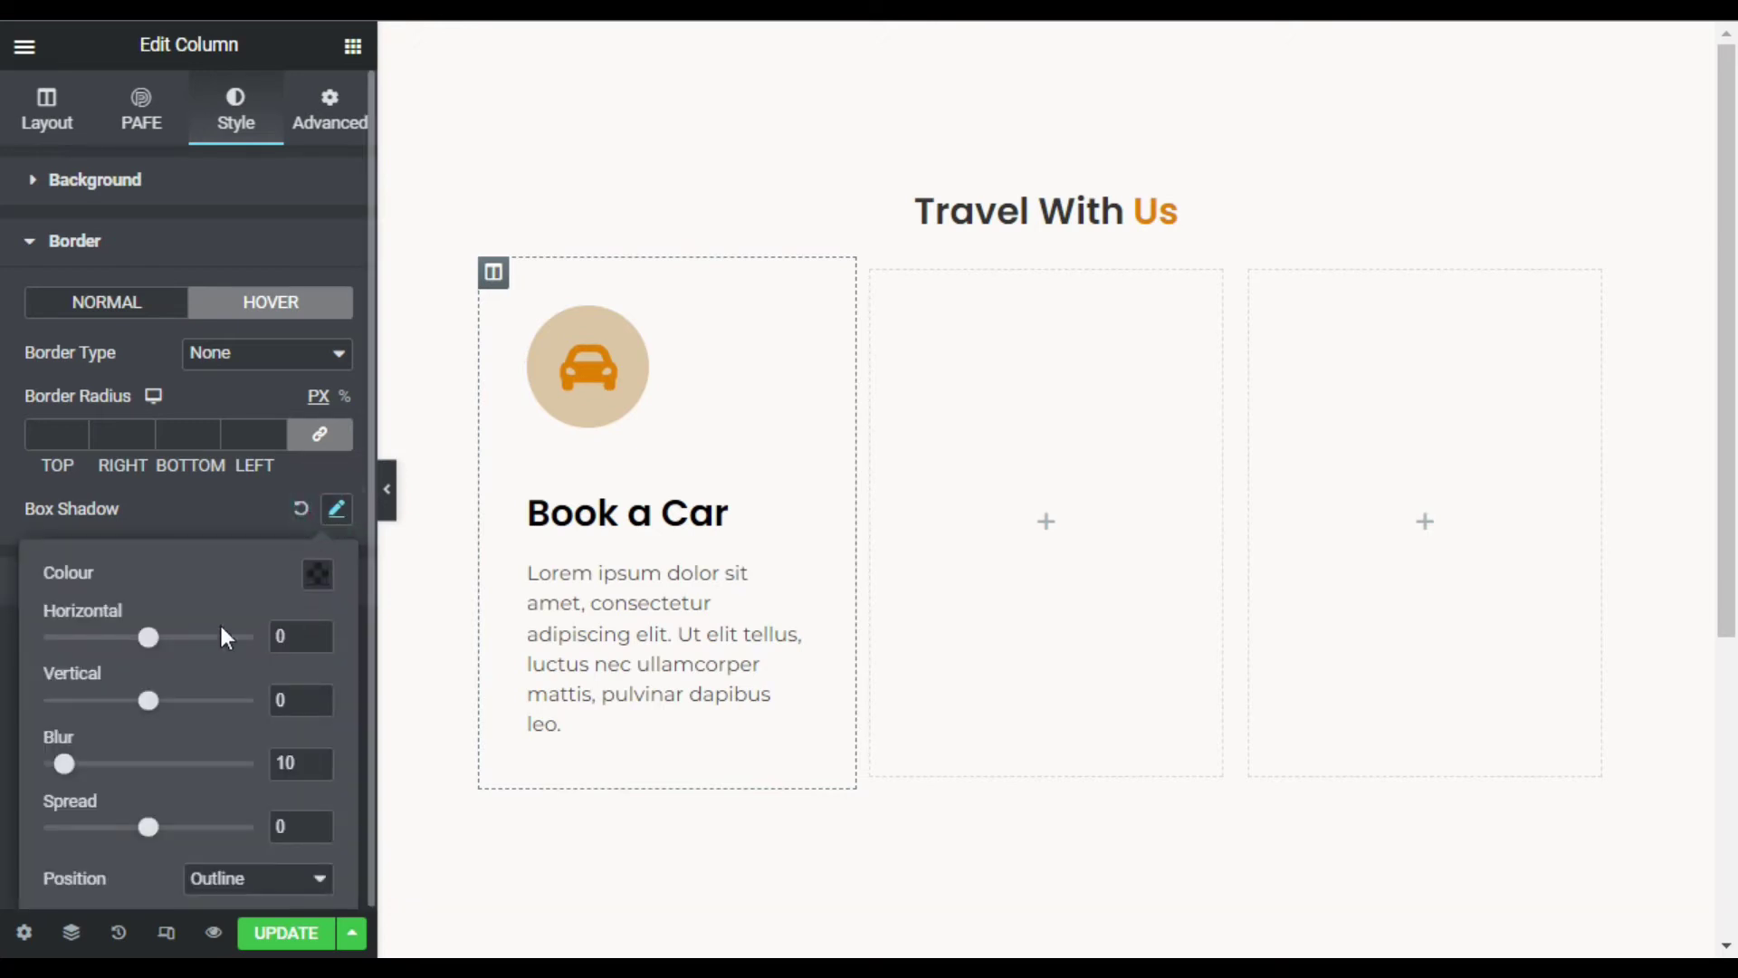
{"action": "left_click_drag", "start_coordinate": [150, 695], "coordinate": [180, 711]}
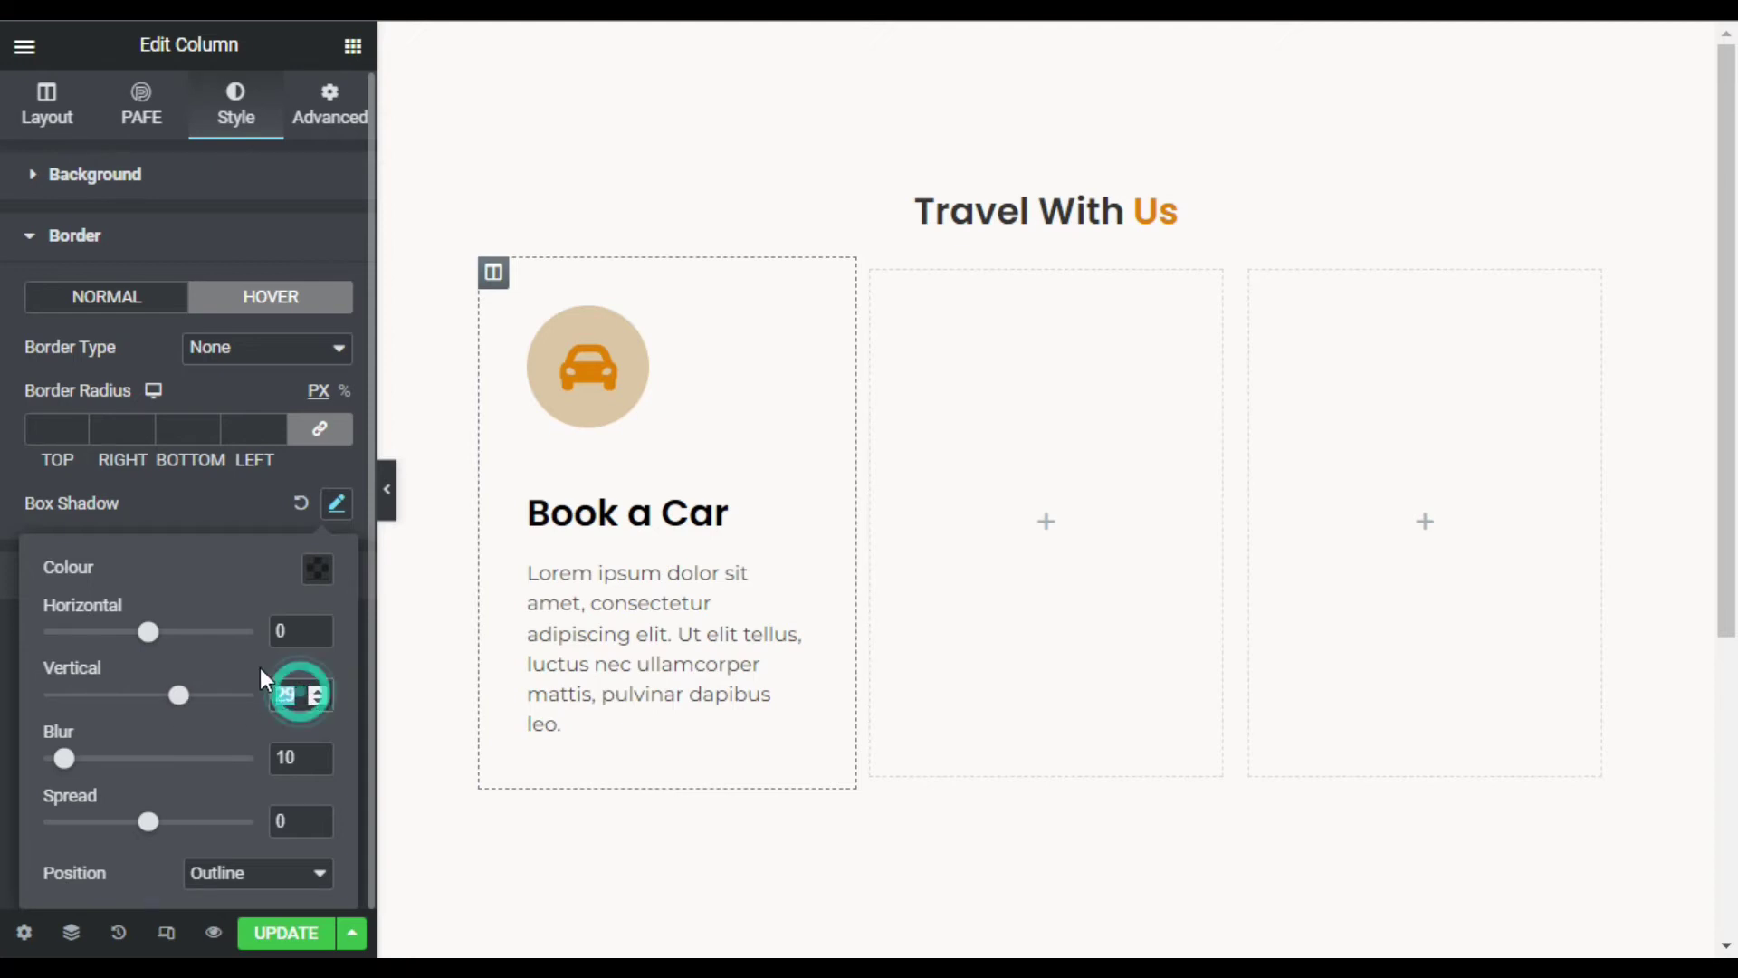
{"action": "type", "text": "40"}
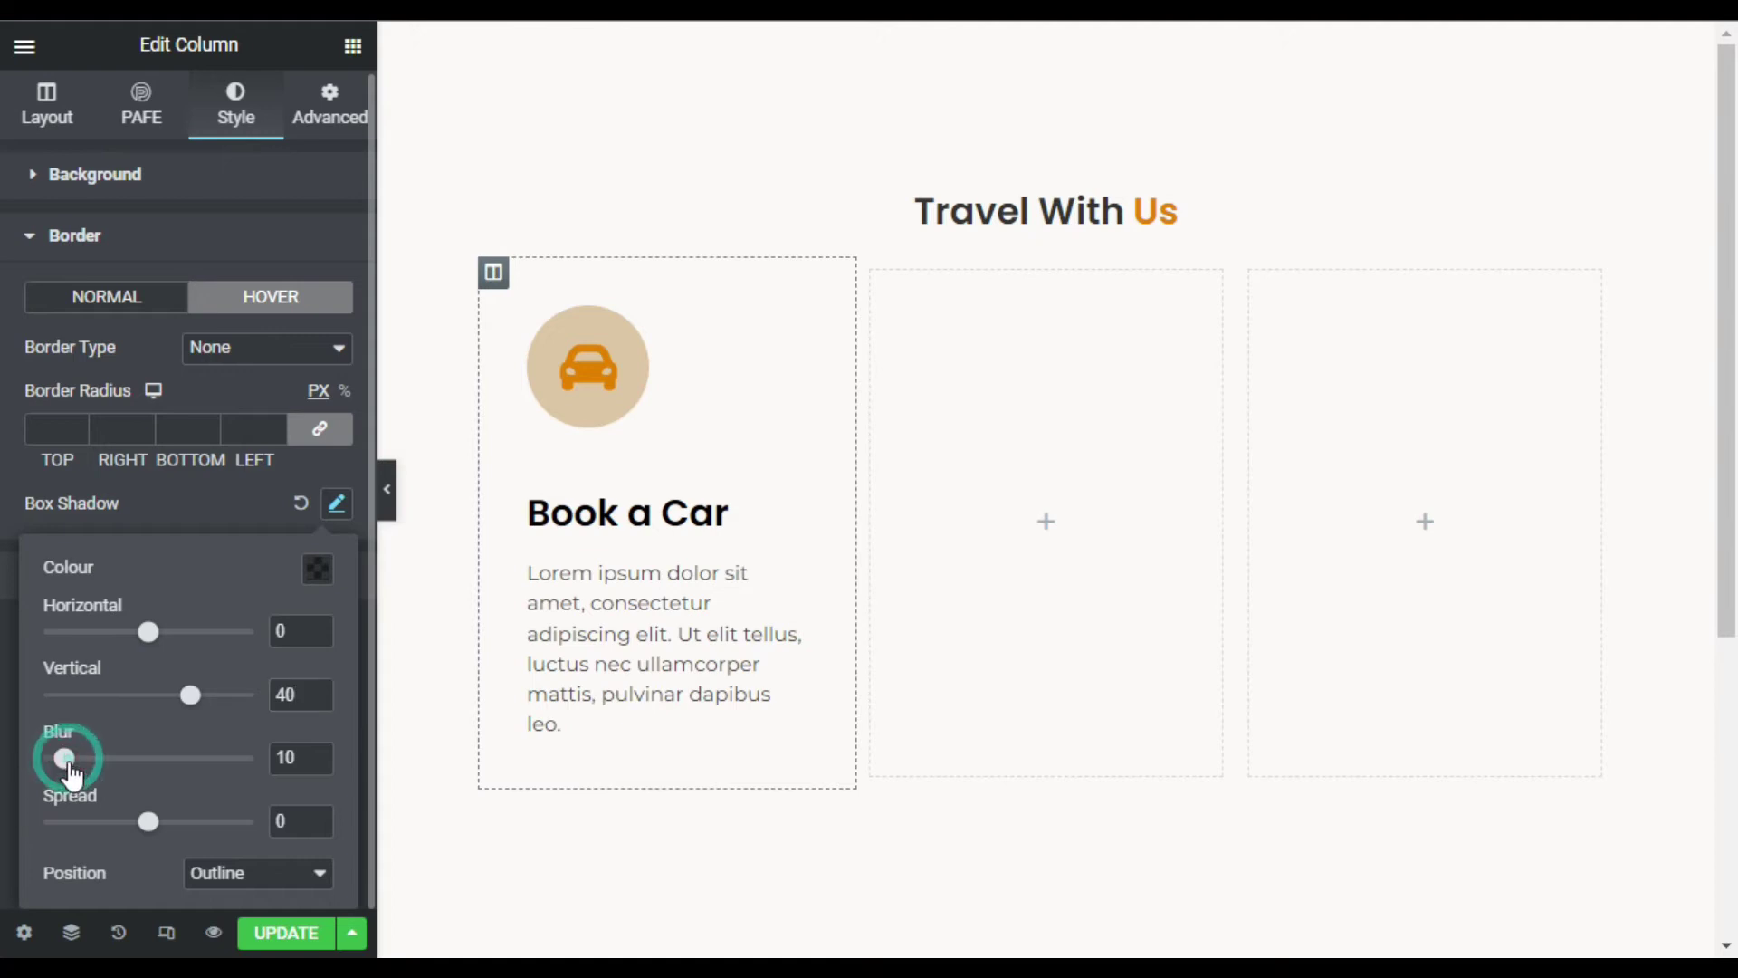
{"action": "left_click_drag", "start_coordinate": [71, 771], "coordinate": [96, 775]}
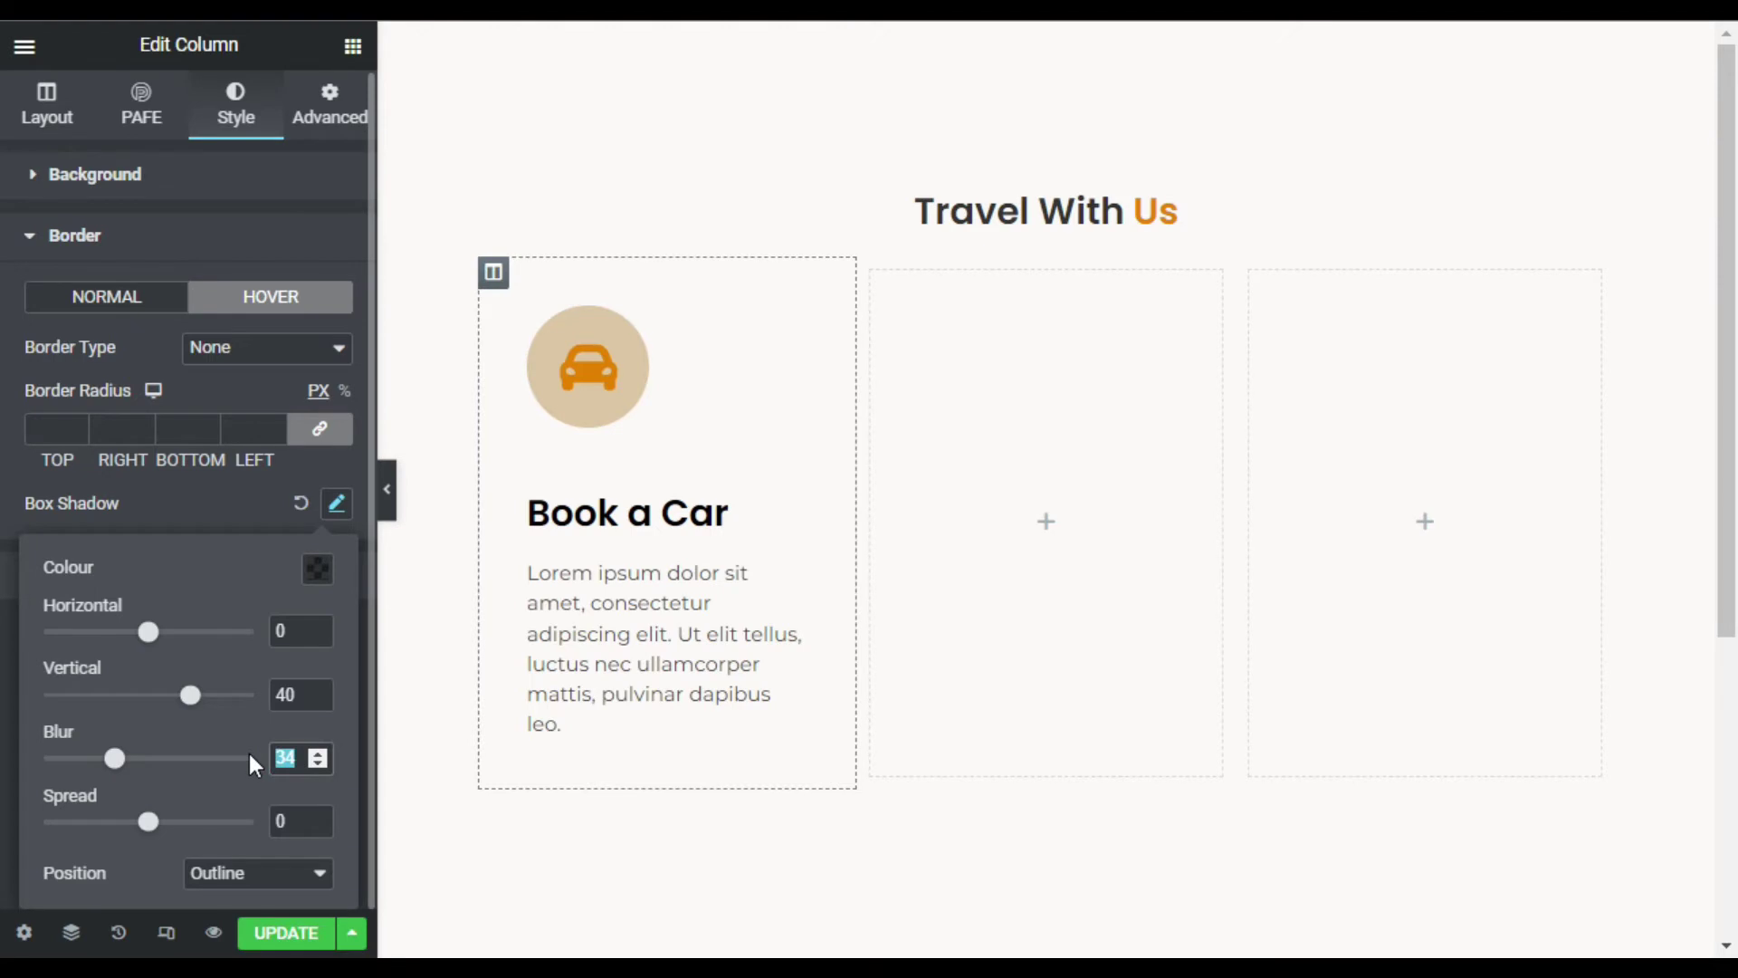
{"action": "type", "text": "40"}
{"action": "left_click", "coordinate": [291, 820]}
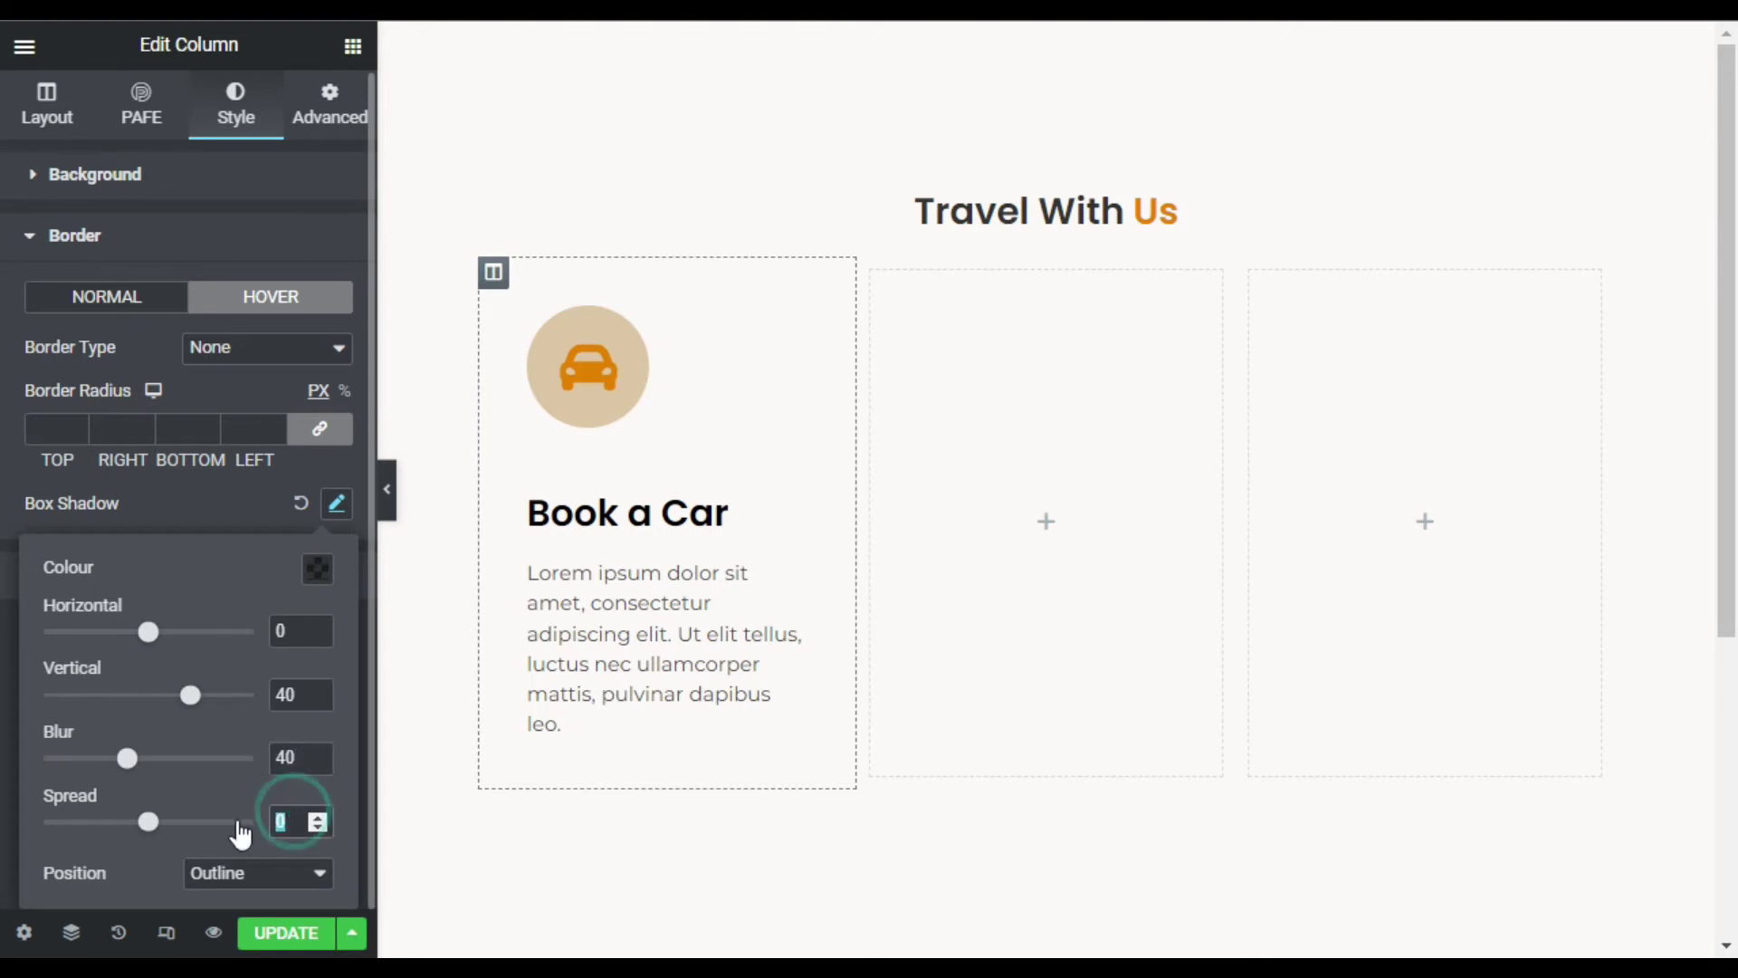
{"action": "type", "text": "1"}
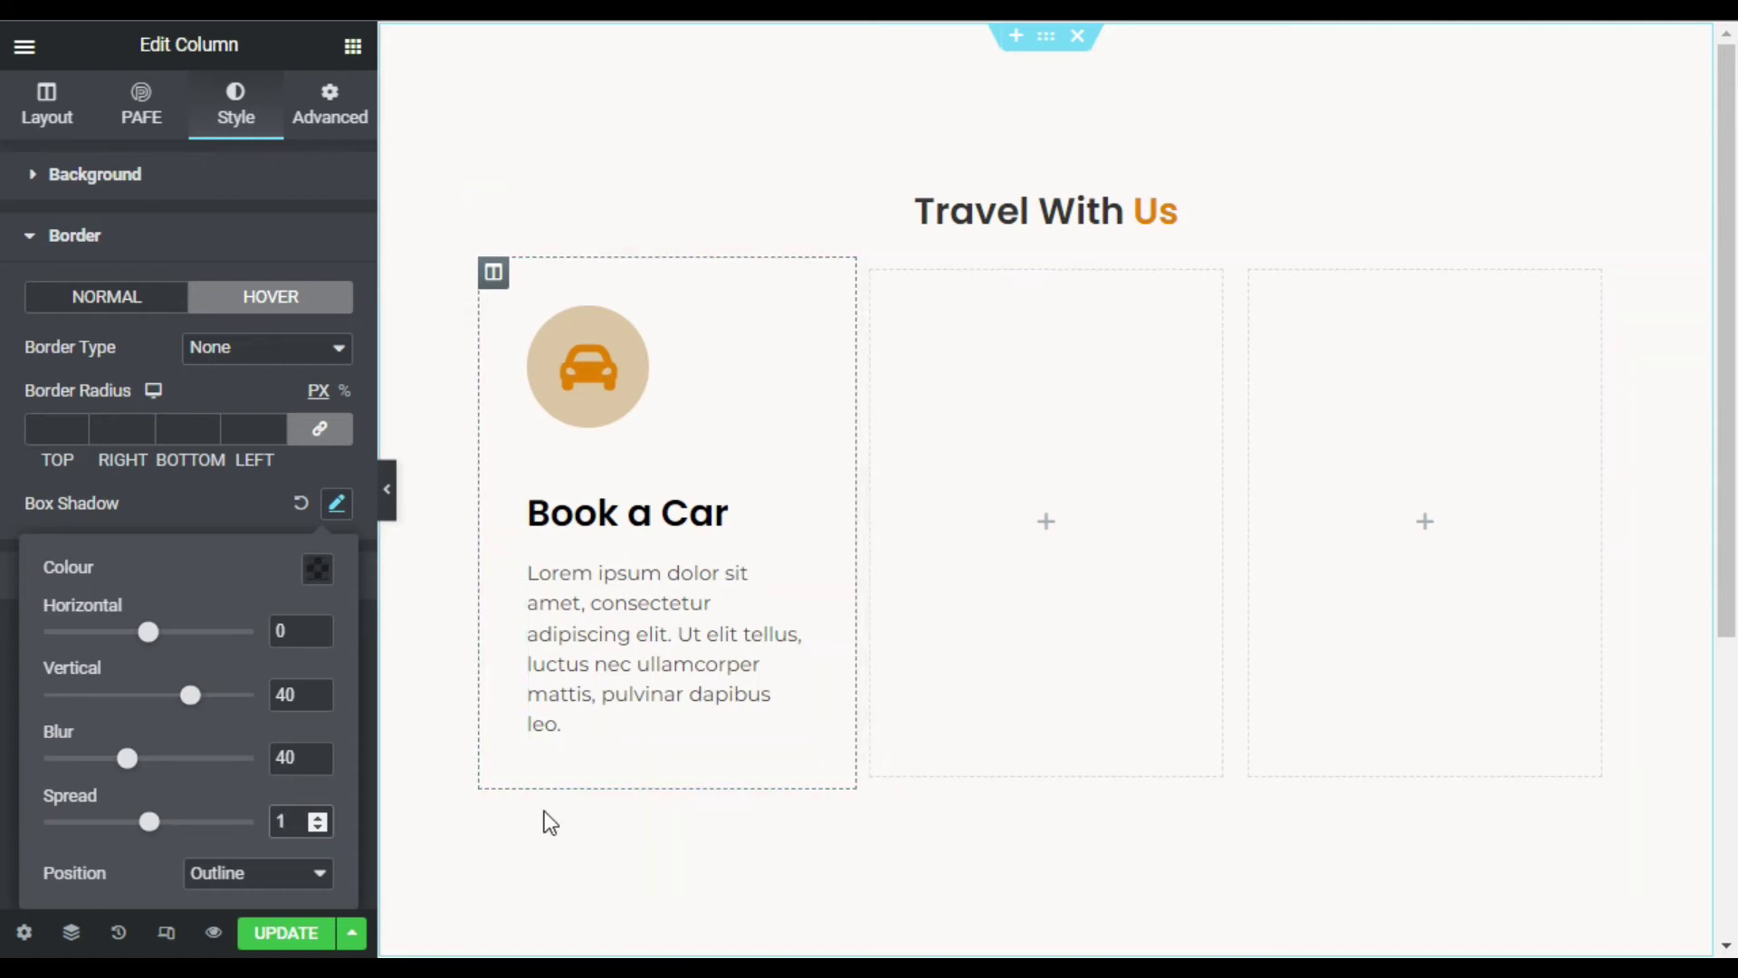
Step: Set the hover border radius to 25 px on all corners
{"action": "left_click", "coordinate": [207, 483]}
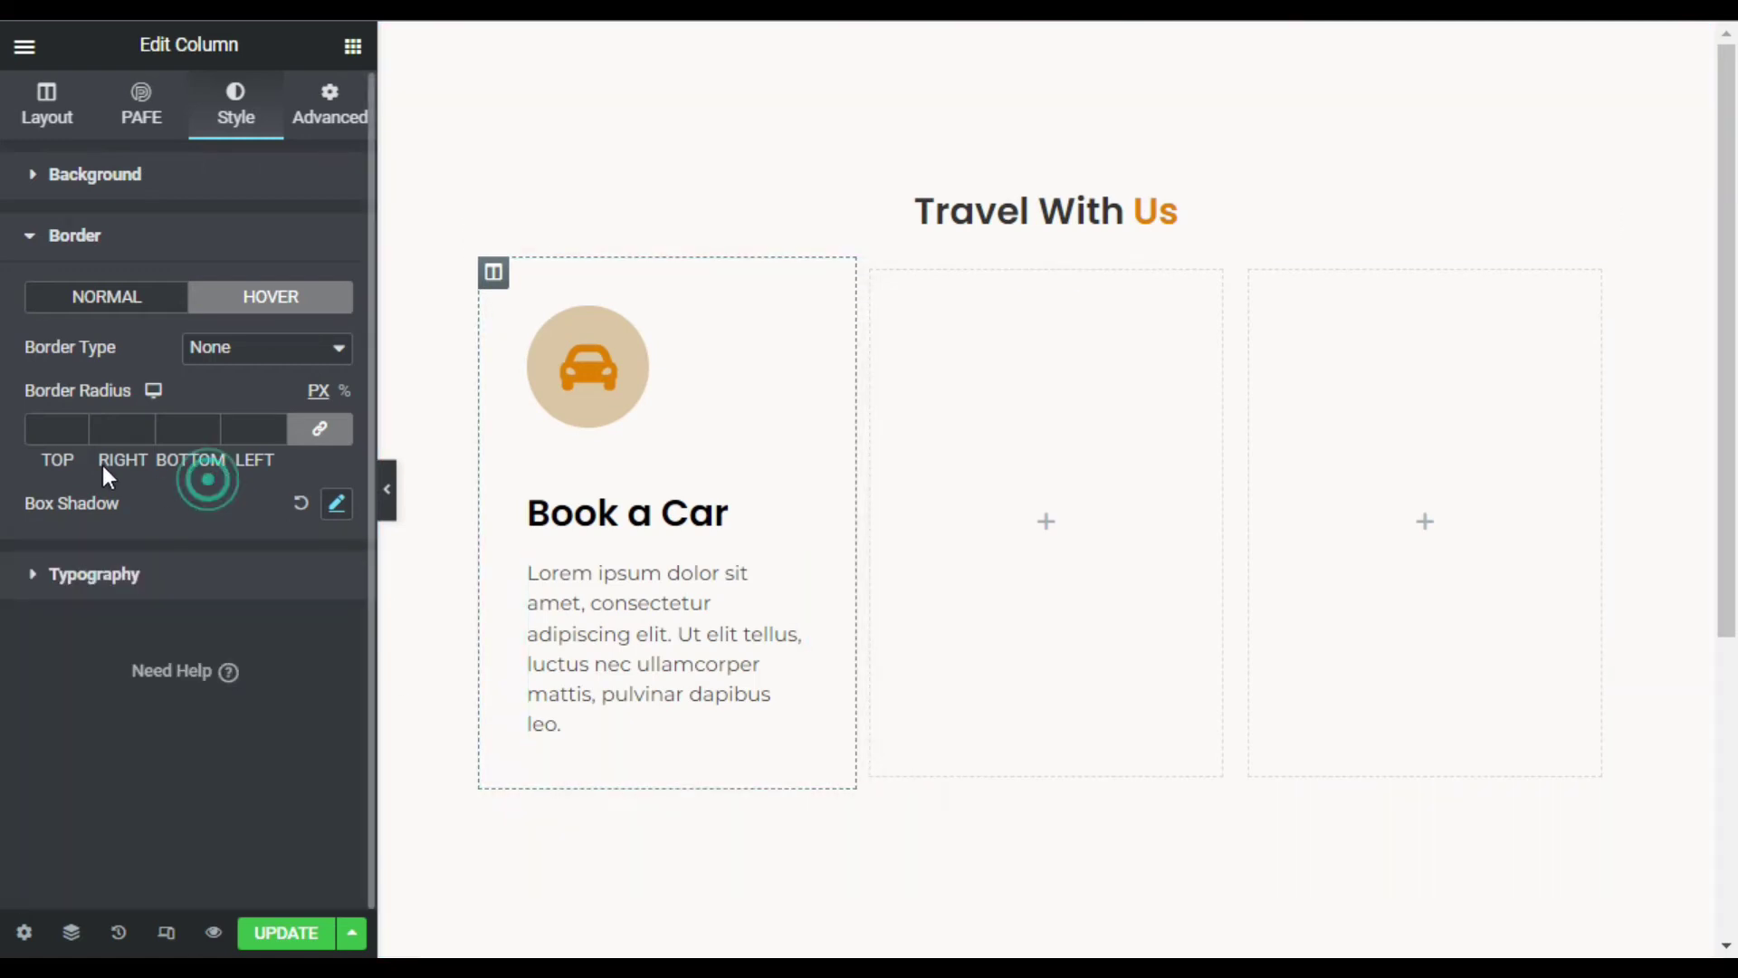
{"action": "left_click", "coordinate": [48, 430]}
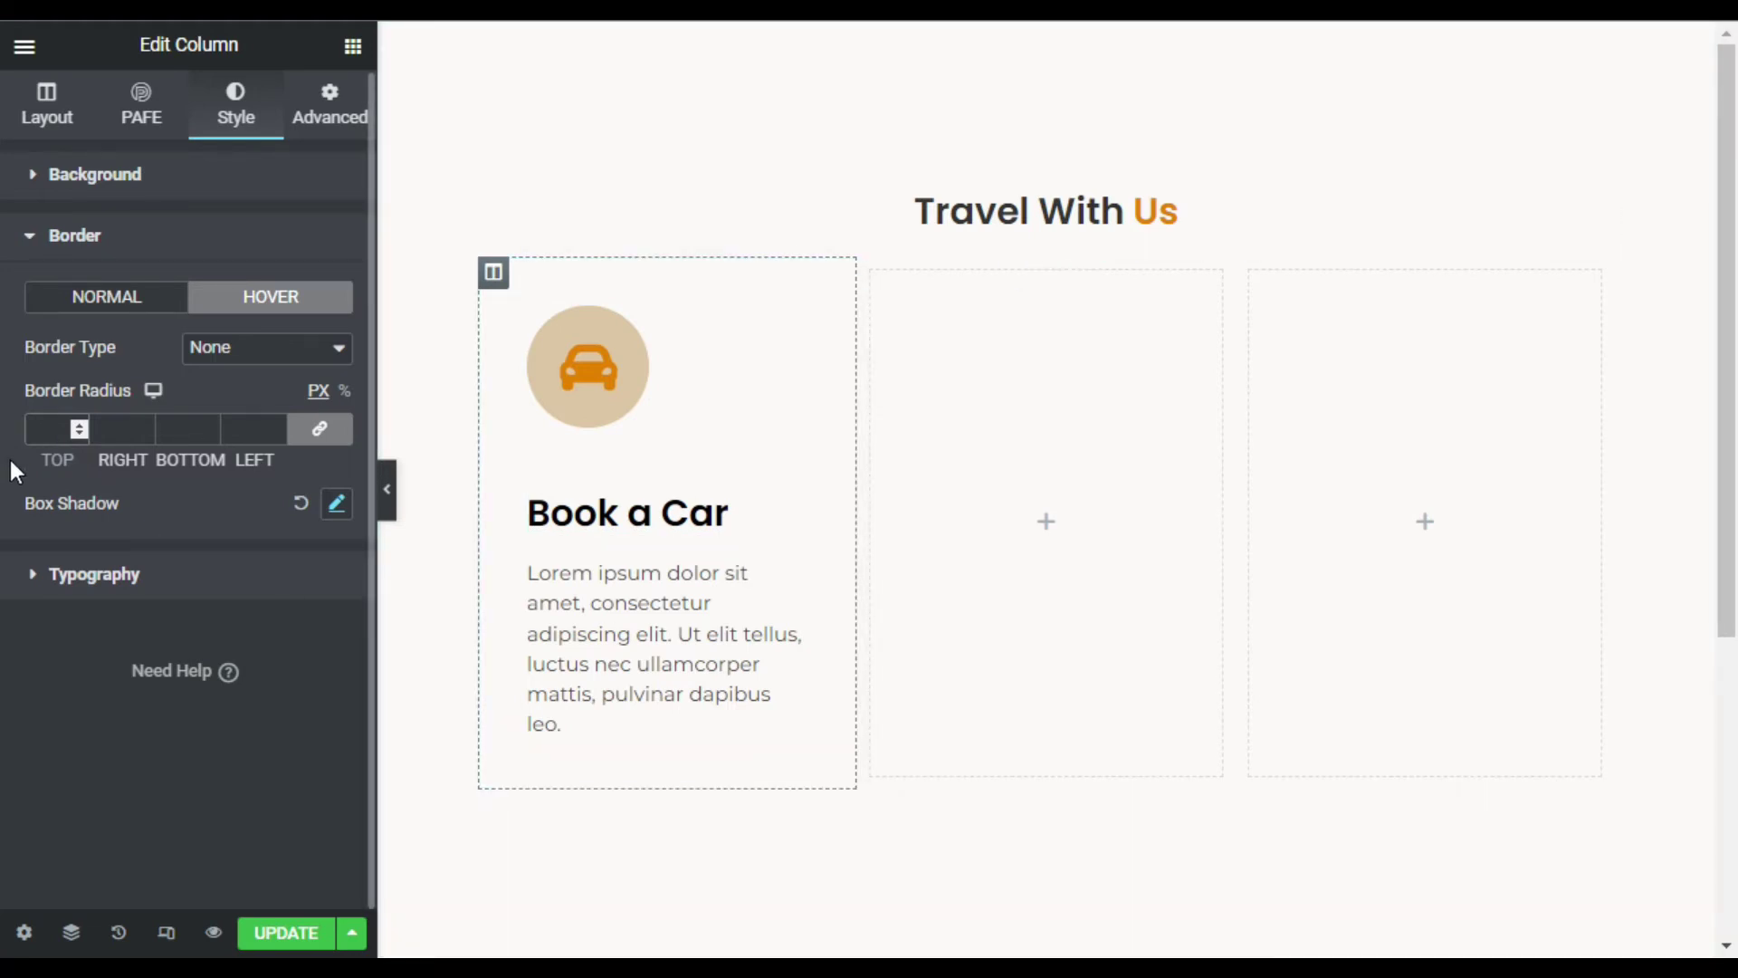
{"action": "type", "text": "25"}
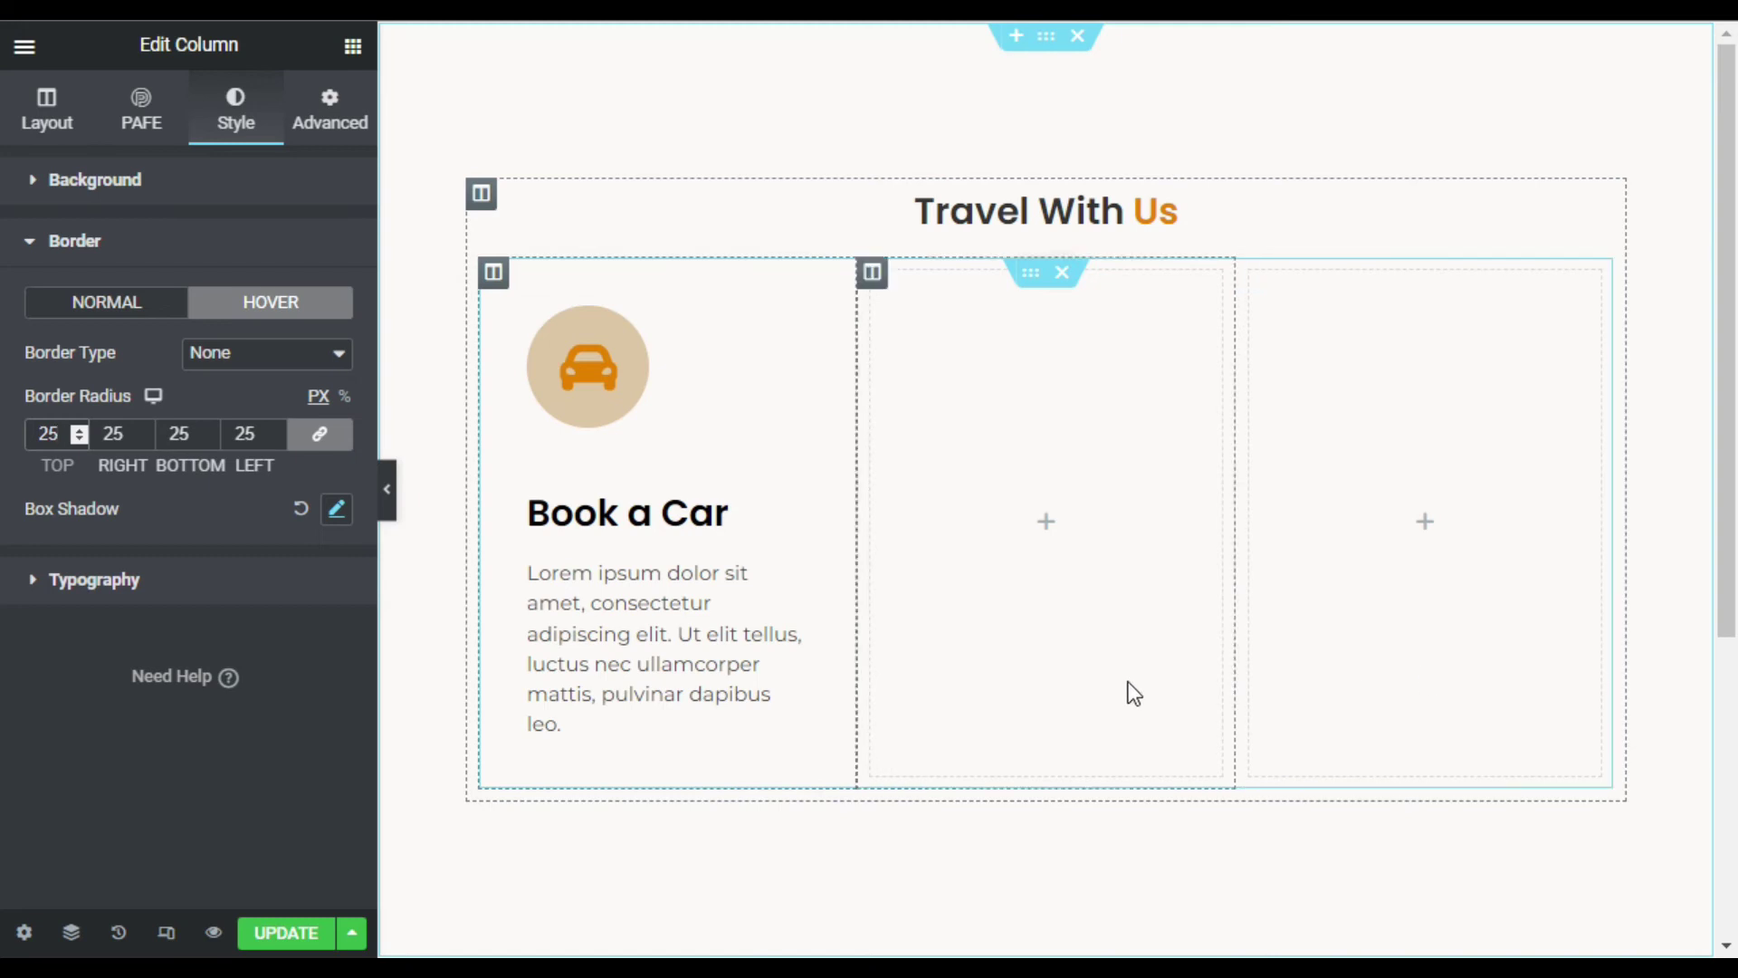
Step: Duplicate the Book a Car column twice to make three cards
{"action": "right_click", "coordinate": [498, 268]}
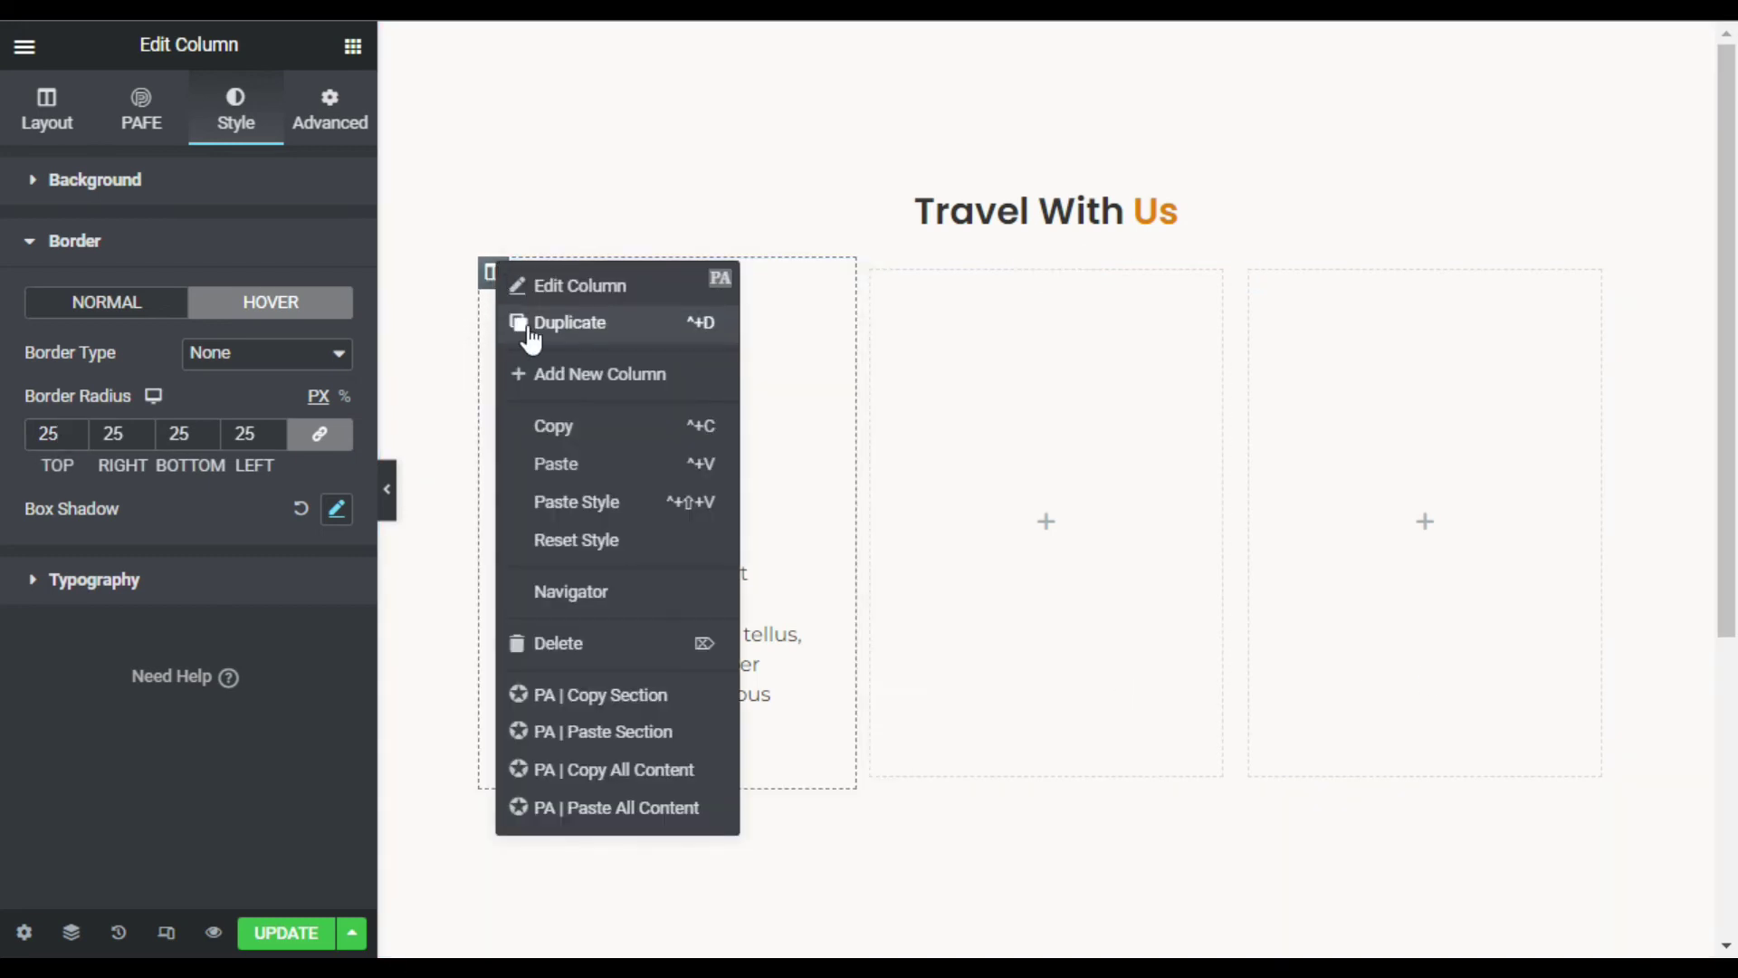
{"action": "left_click", "coordinate": [639, 321]}
{"action": "right_click", "coordinate": [778, 223]}
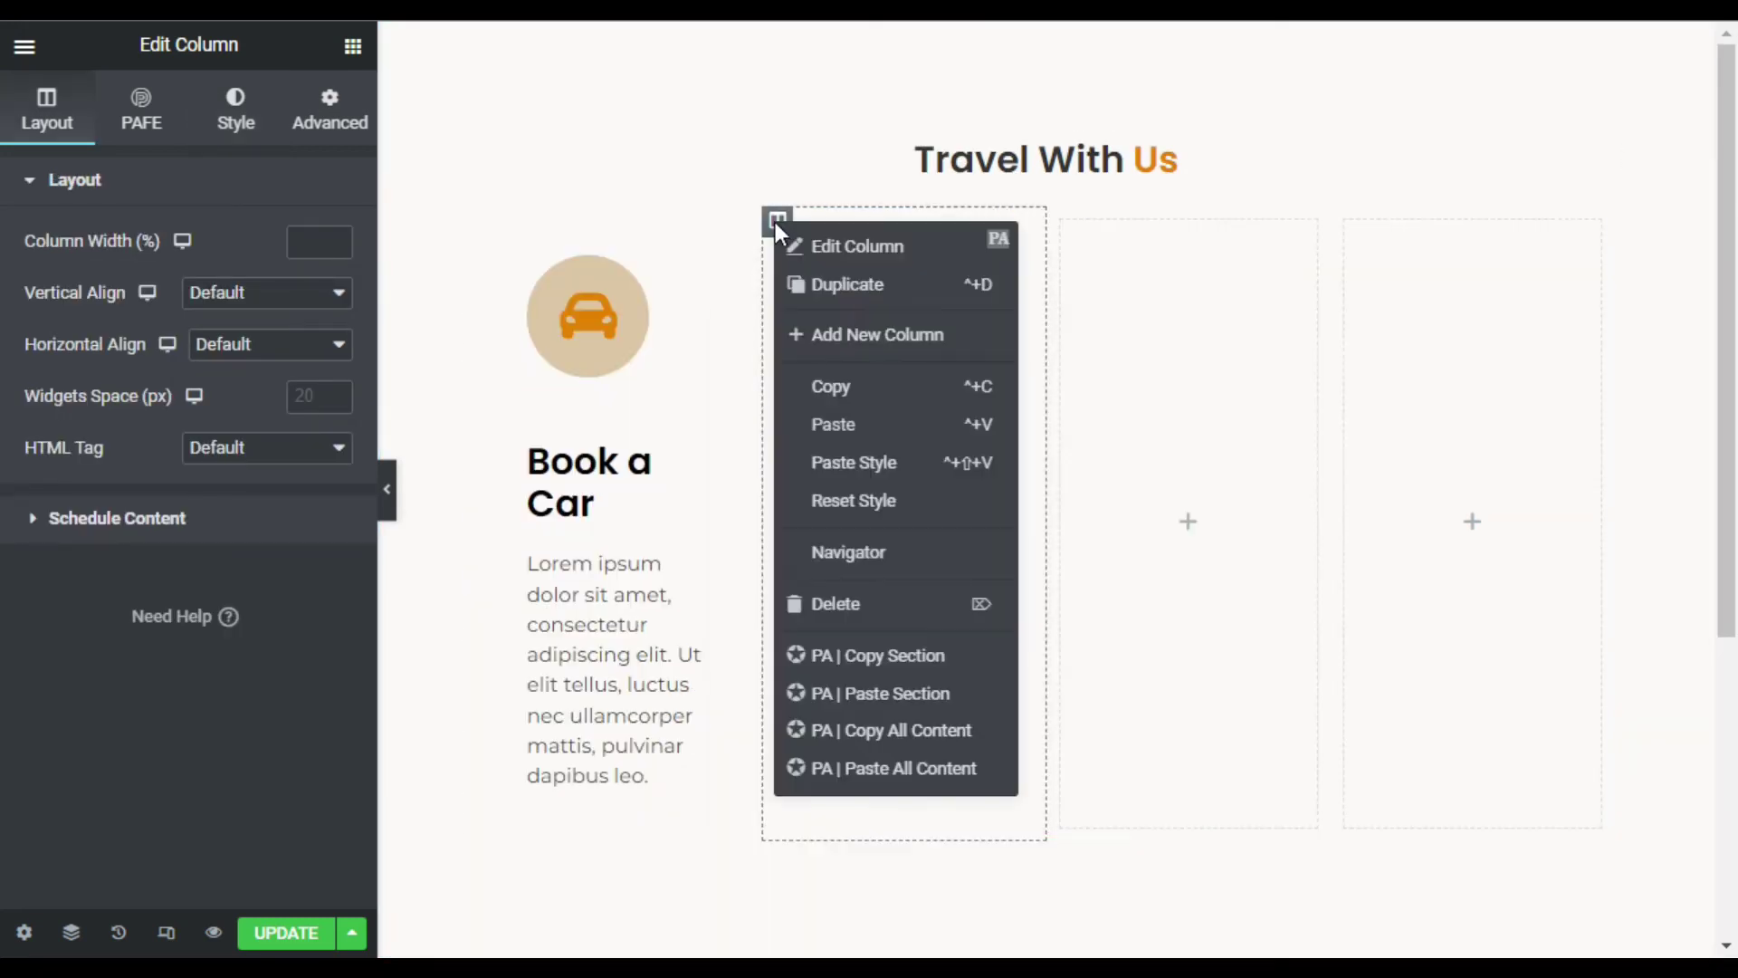
{"action": "left_click", "coordinate": [846, 284]}
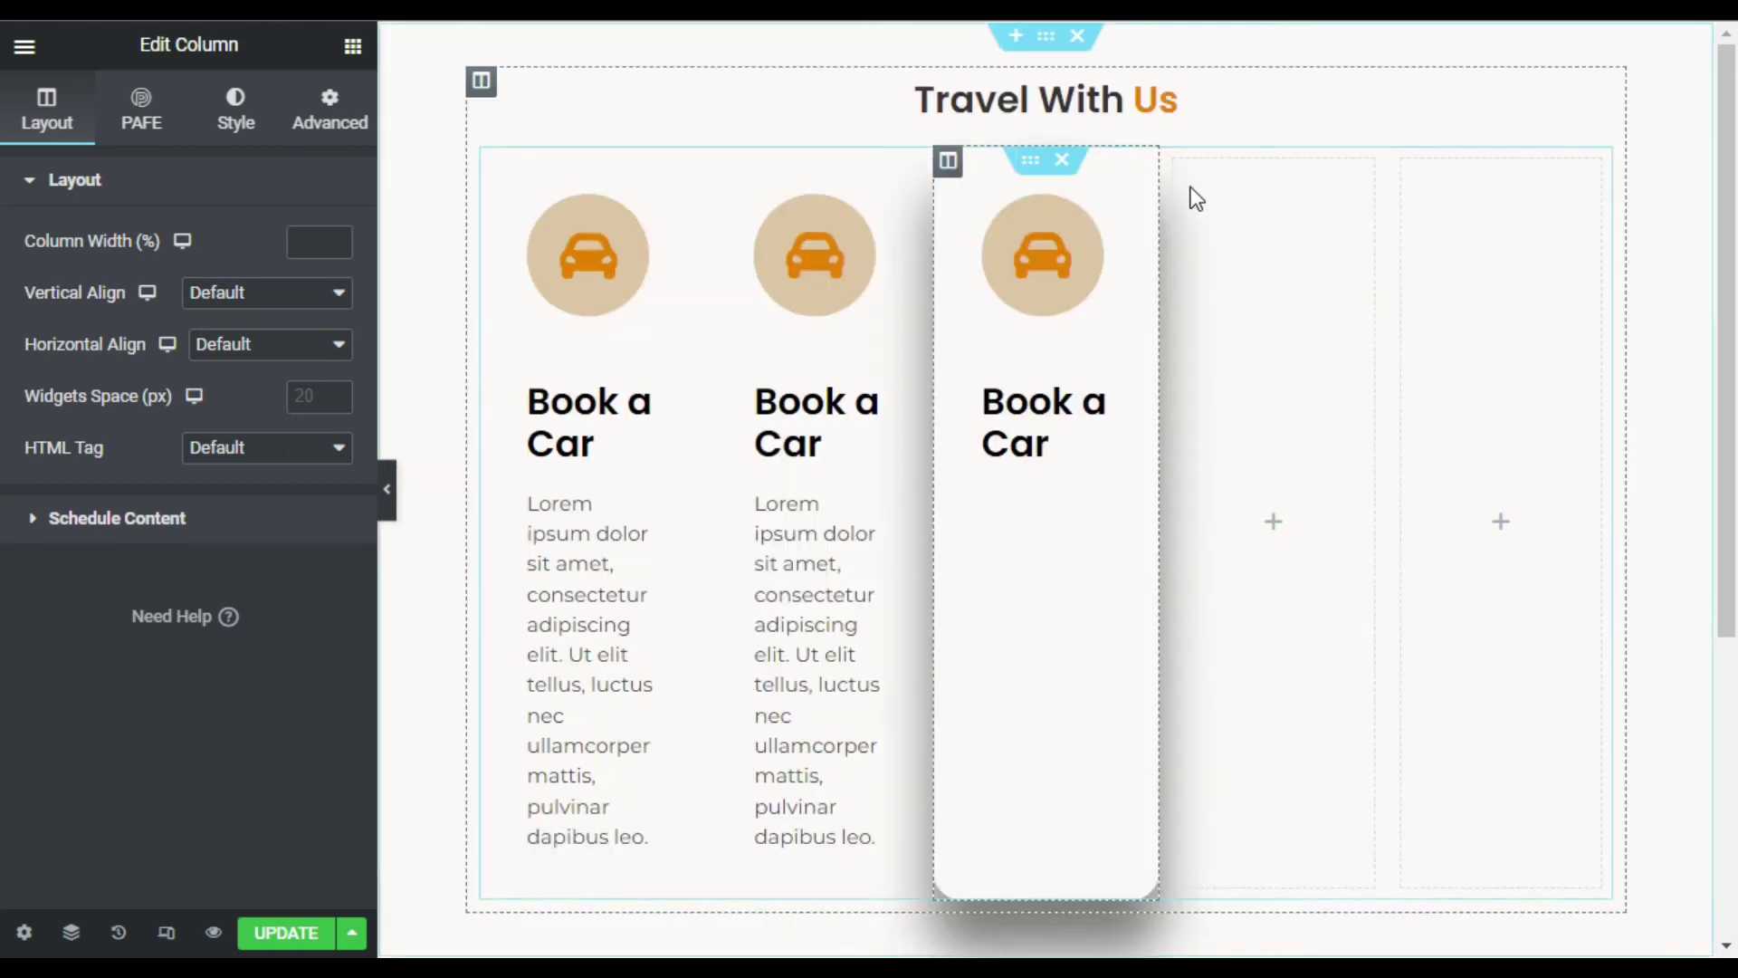
{"action": "left_click", "coordinate": [1256, 439]}
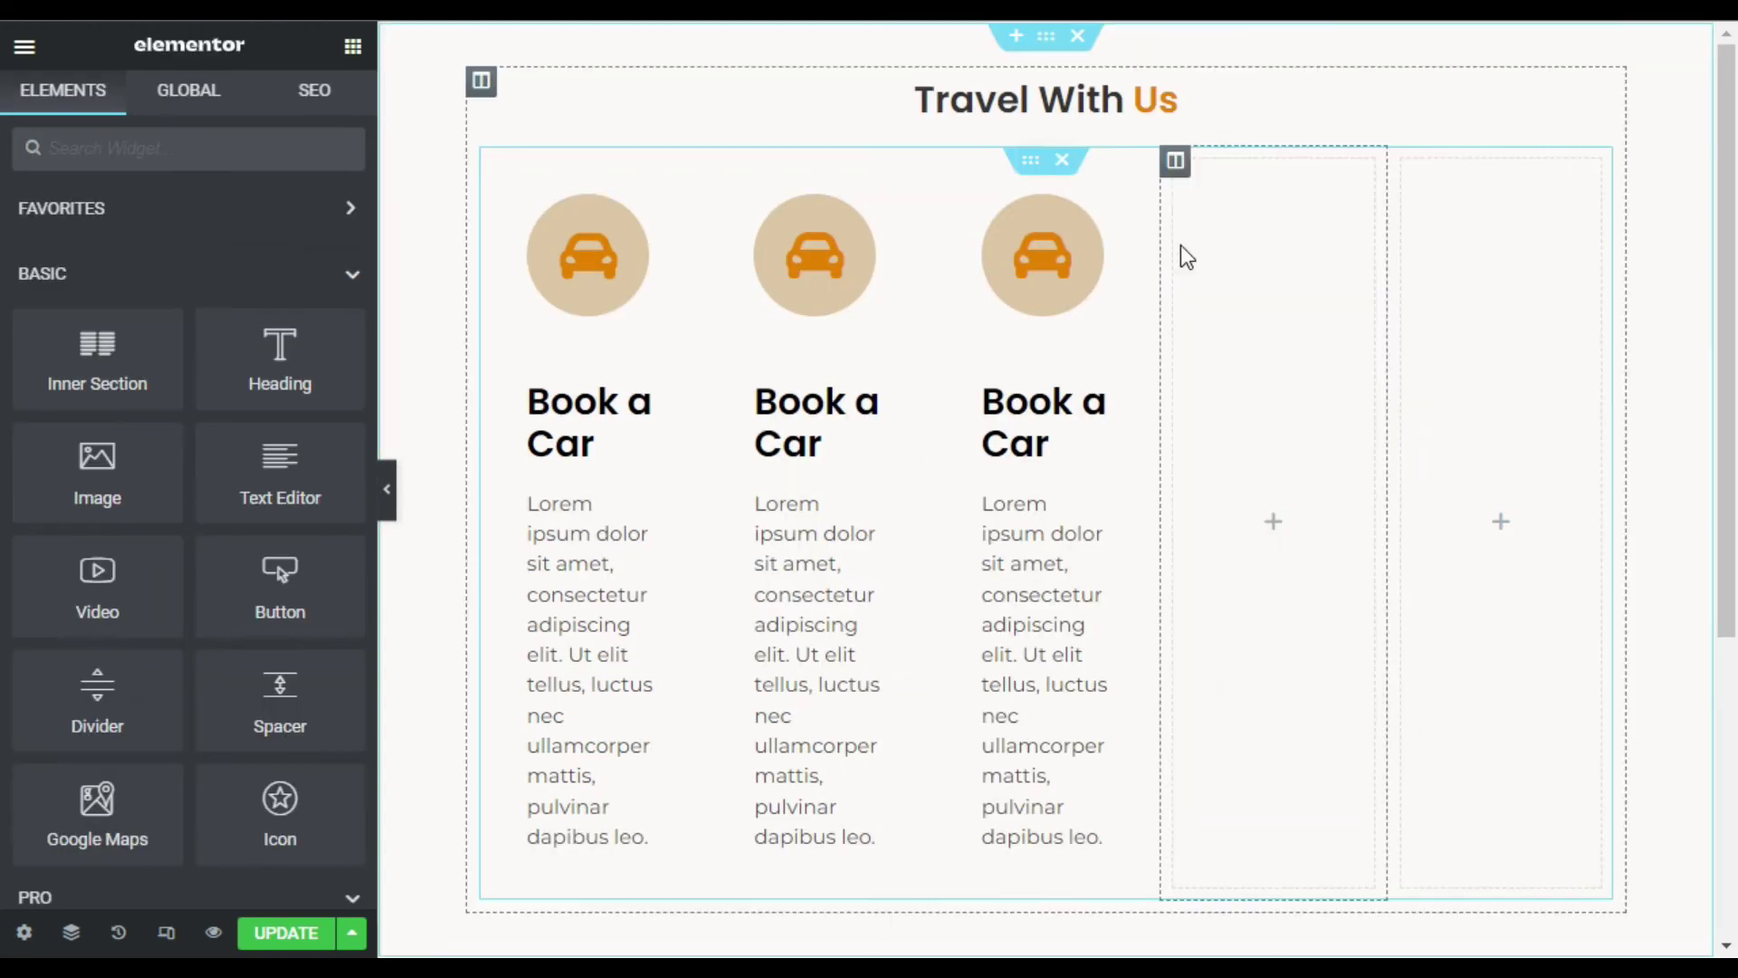
Step: Delete the leftover empty fourth column
{"action": "right_click", "coordinate": [1177, 166]}
{"action": "left_click", "coordinate": [1252, 546]}
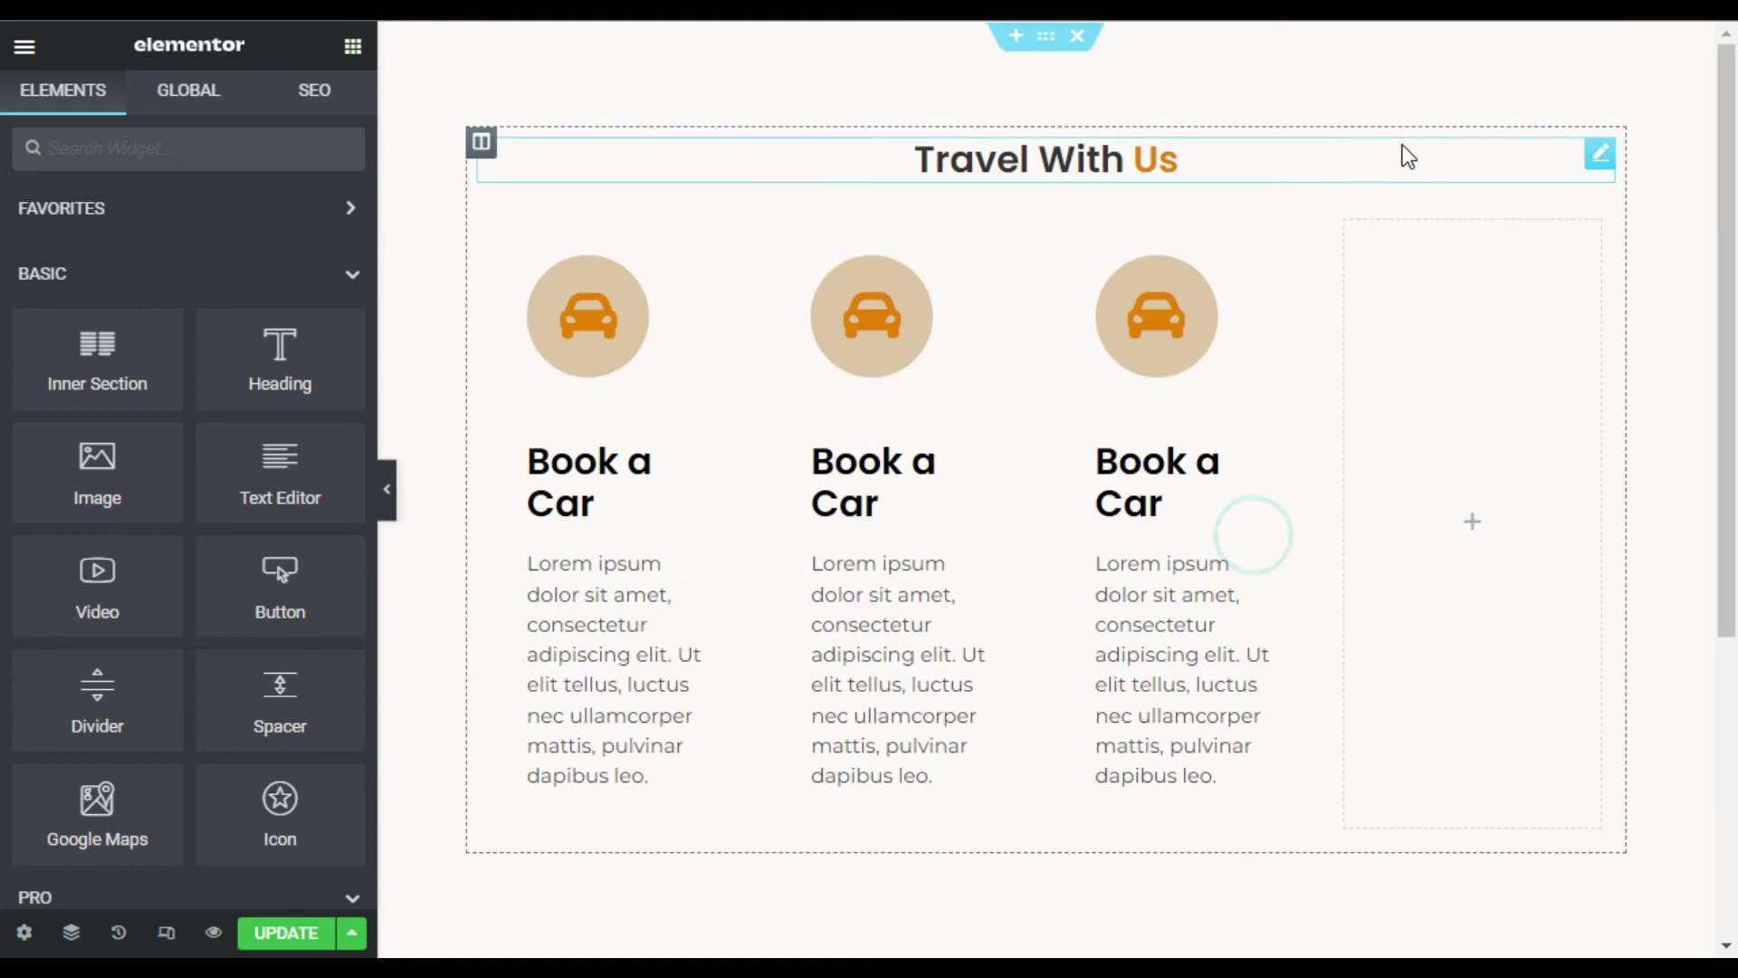
{"action": "right_click", "coordinate": [1353, 233]}
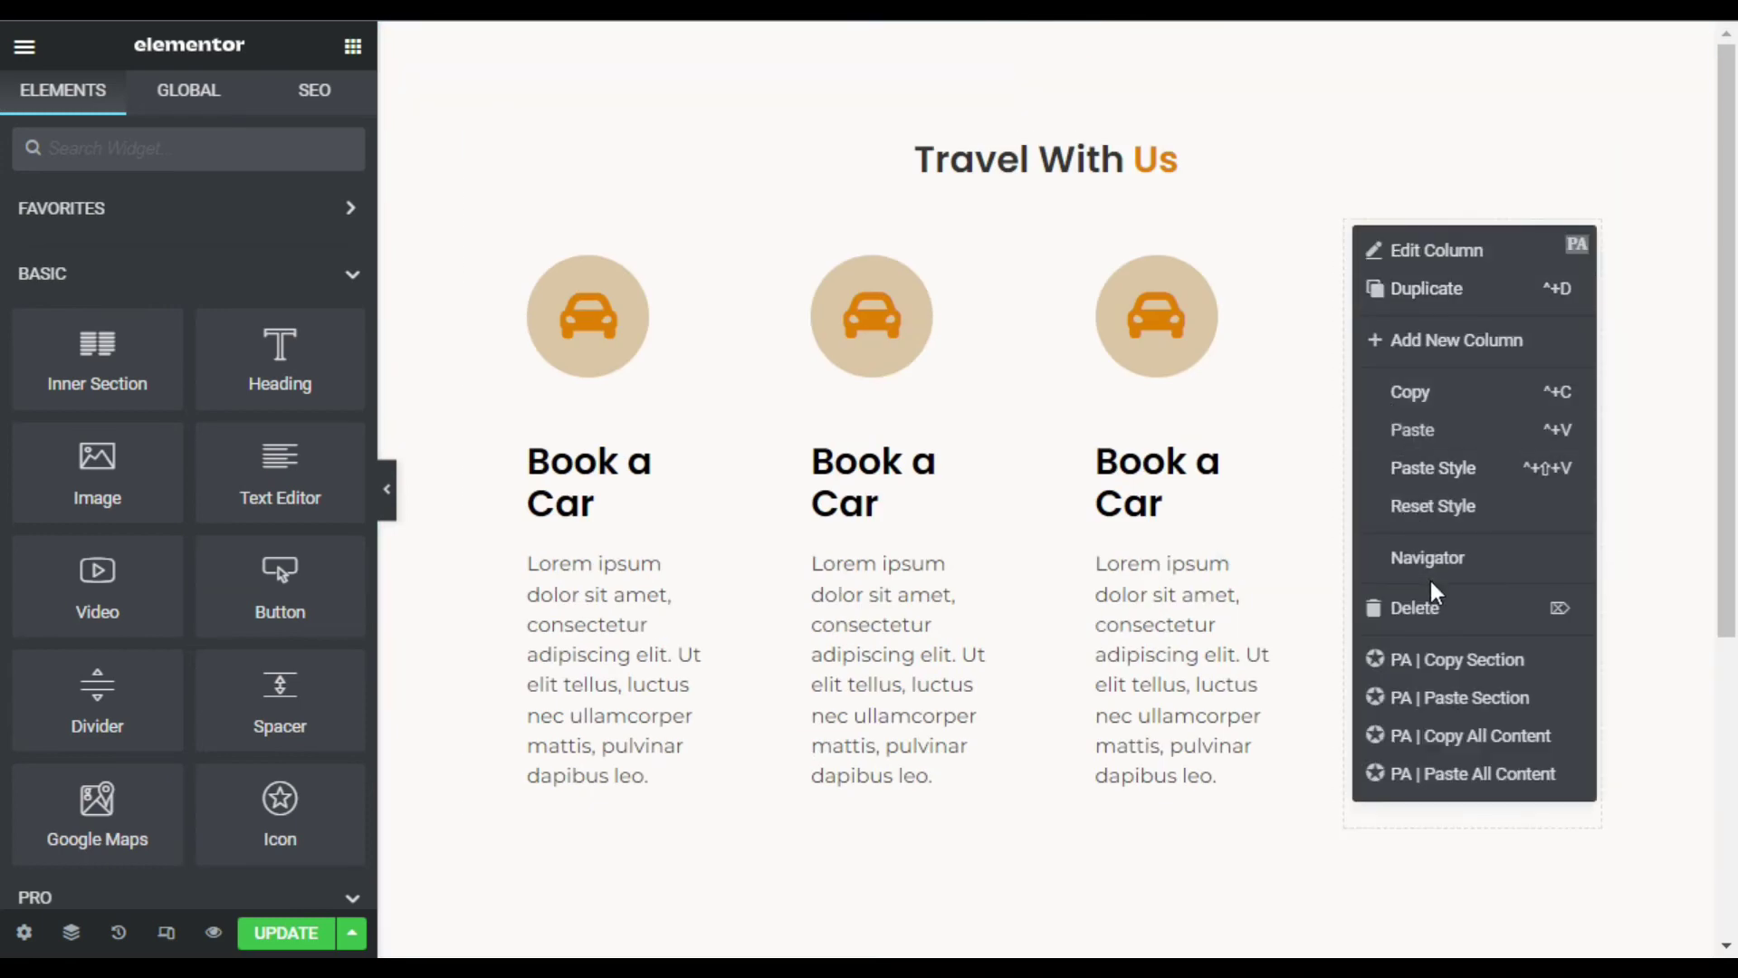
{"action": "left_click", "coordinate": [1399, 603]}
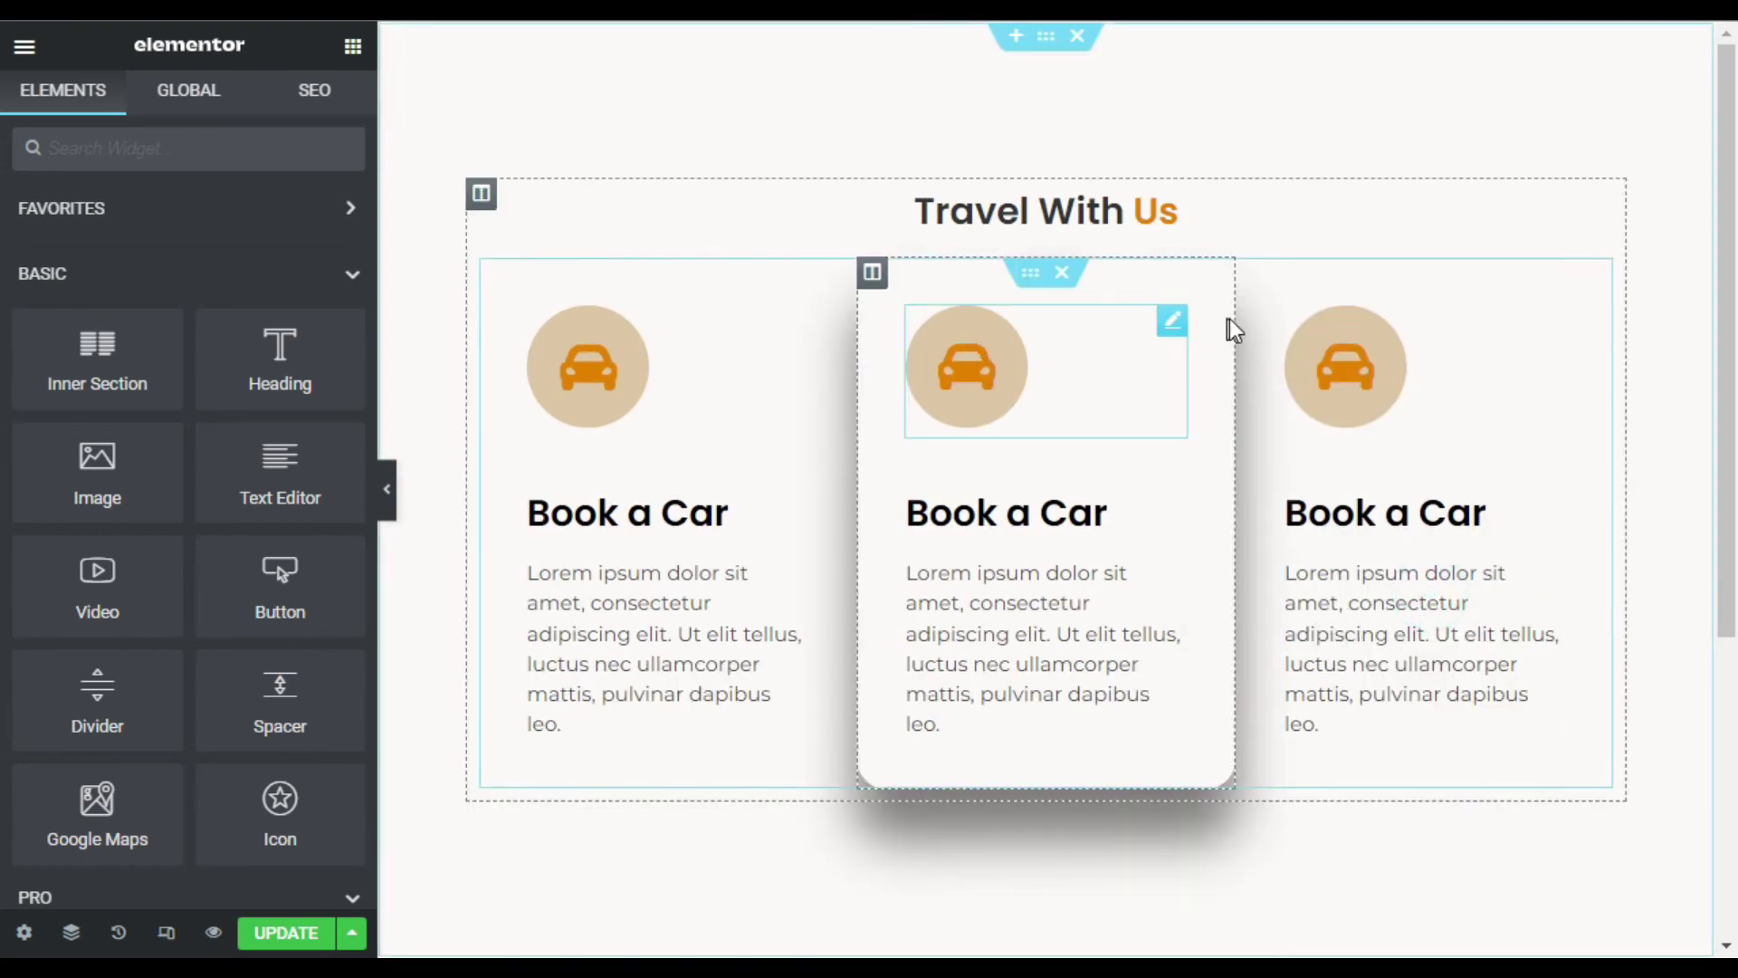
Step: Swap the middle card's icon for Bus and select its heading to retype as 'Travel in Bus'
{"action": "left_click", "coordinate": [1172, 322]}
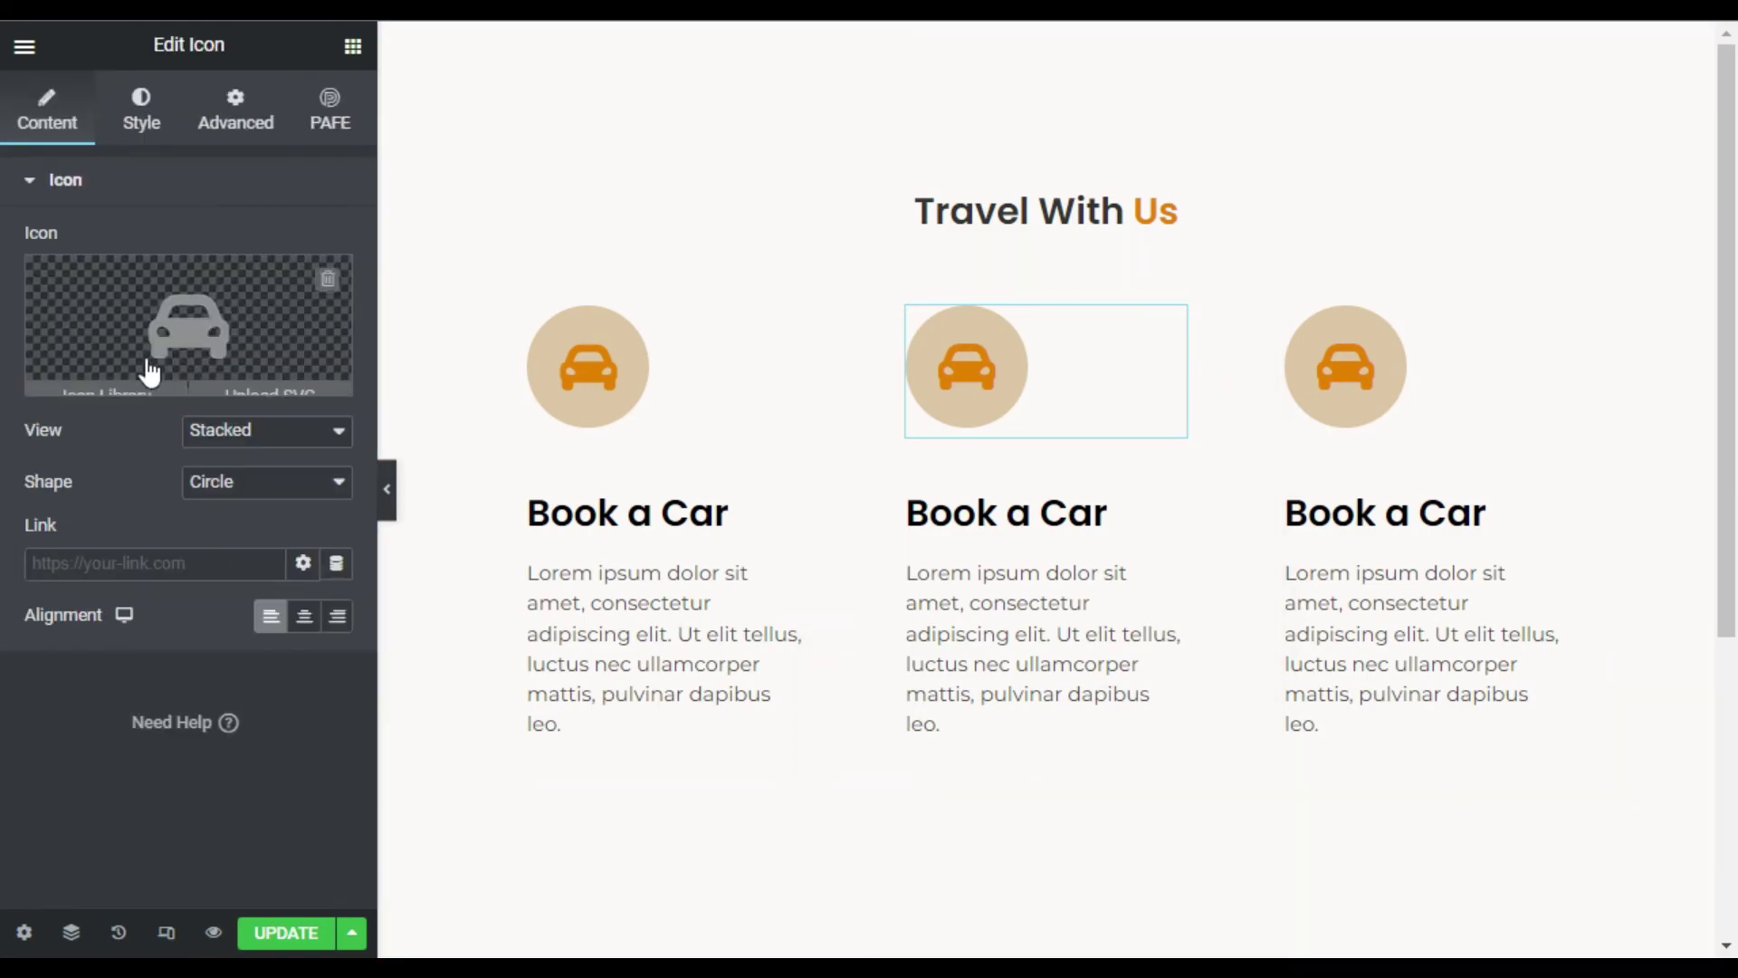
{"action": "left_click", "coordinate": [125, 364]}
{"action": "left_click", "coordinate": [844, 134]}
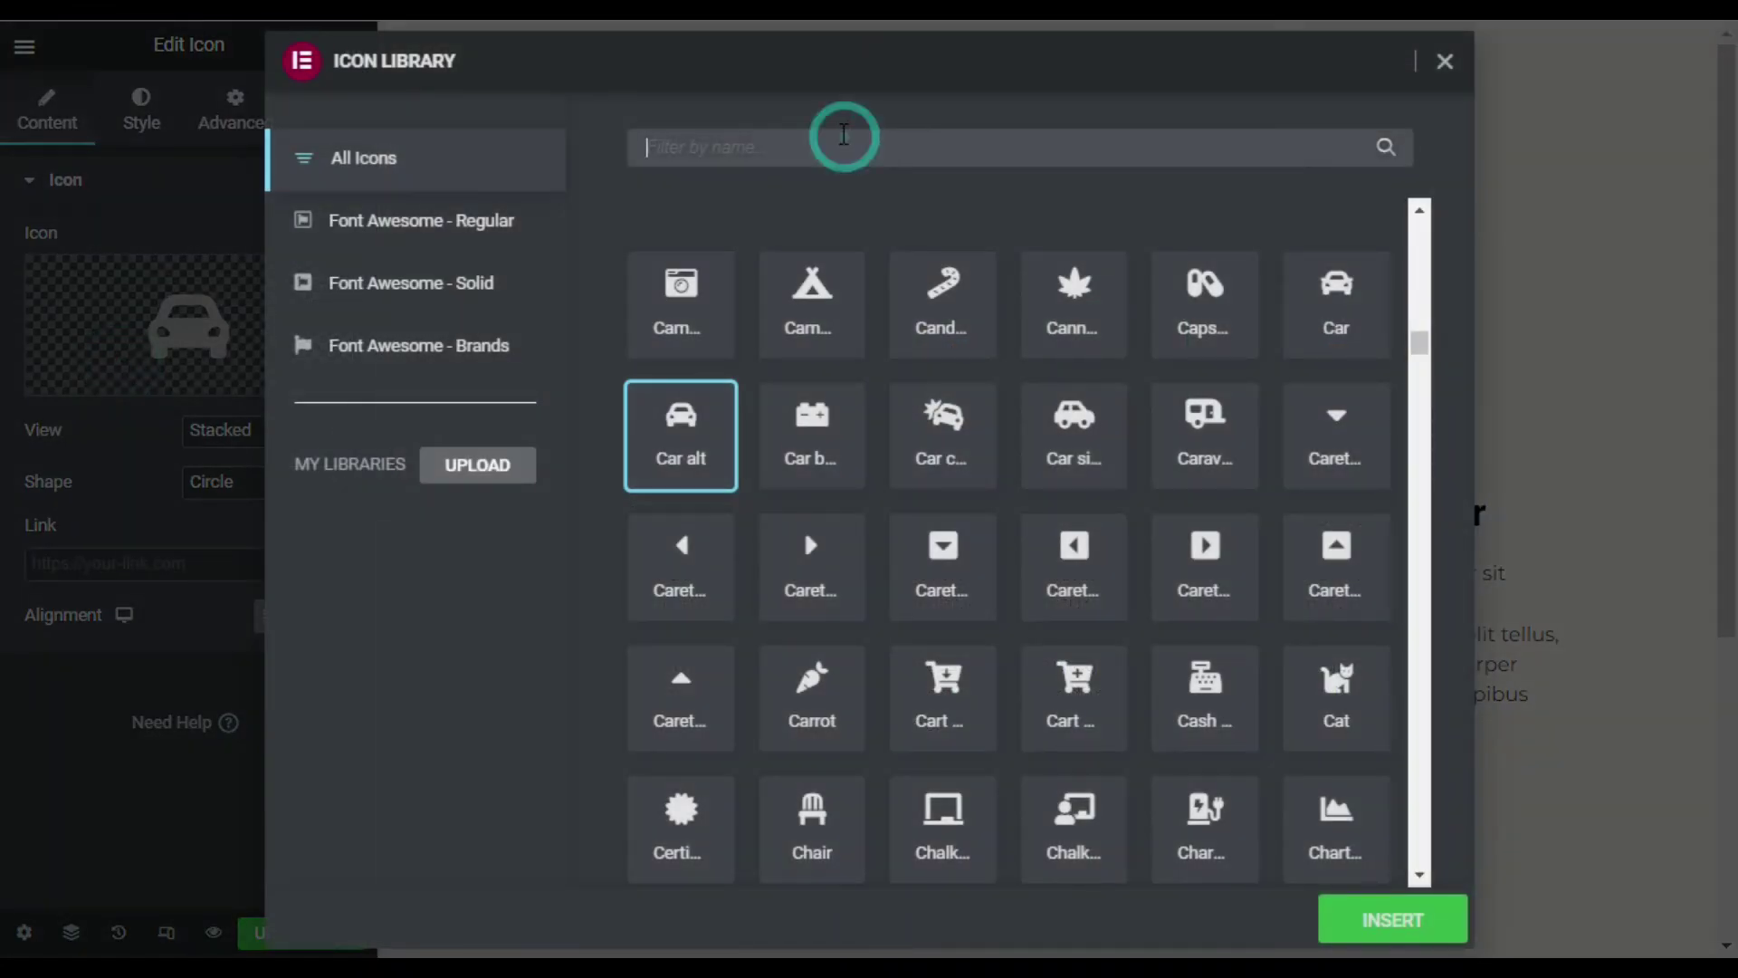
{"action": "type", "text": "bus"}
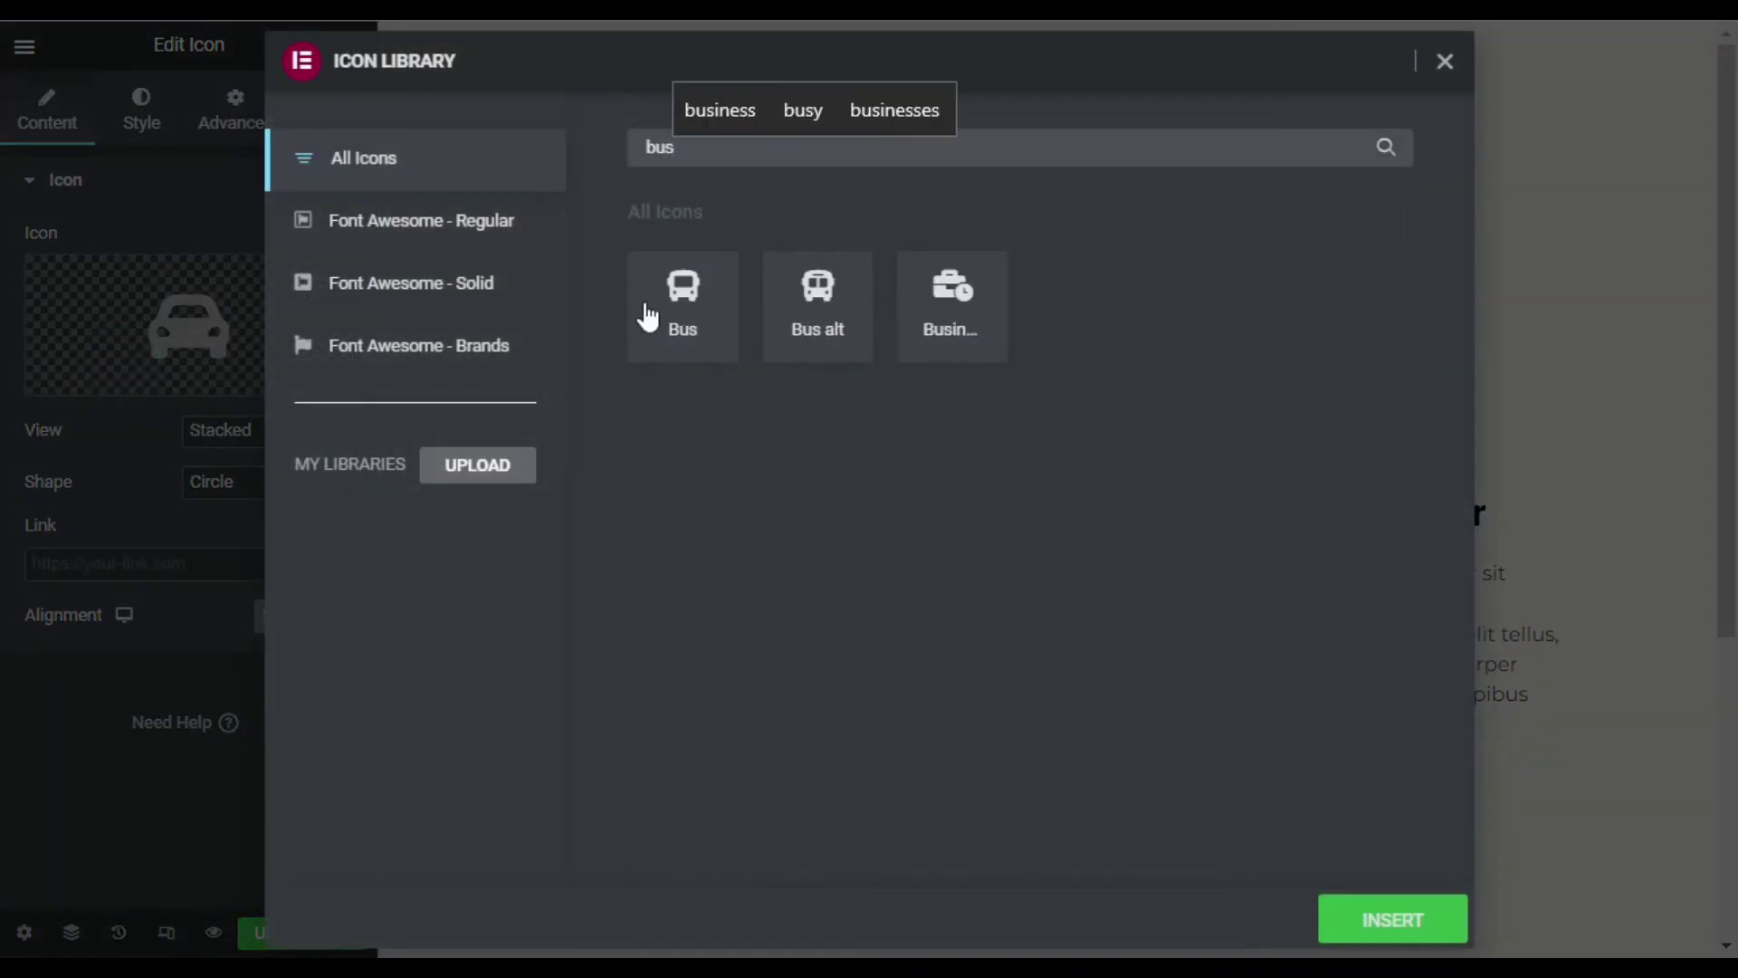
{"action": "left_click", "coordinate": [703, 314]}
{"action": "left_click", "coordinate": [1392, 919]}
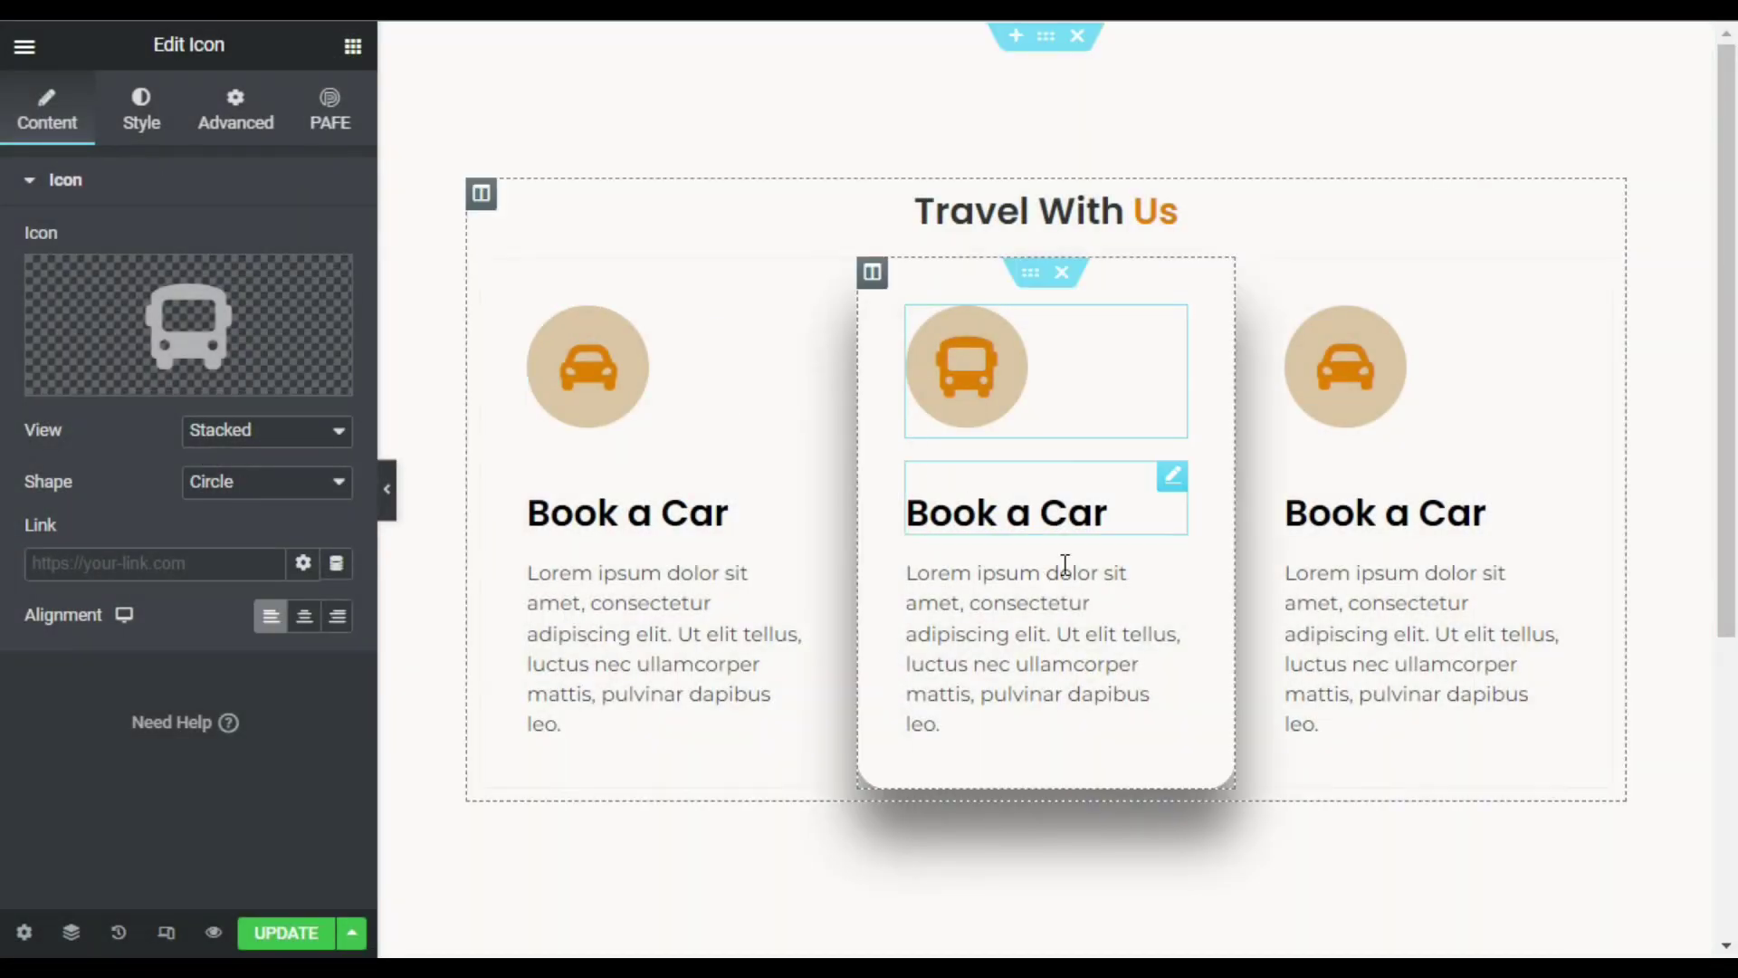
{"action": "left_click", "coordinate": [1175, 478]}
{"action": "triple_click", "coordinate": [137, 268]}
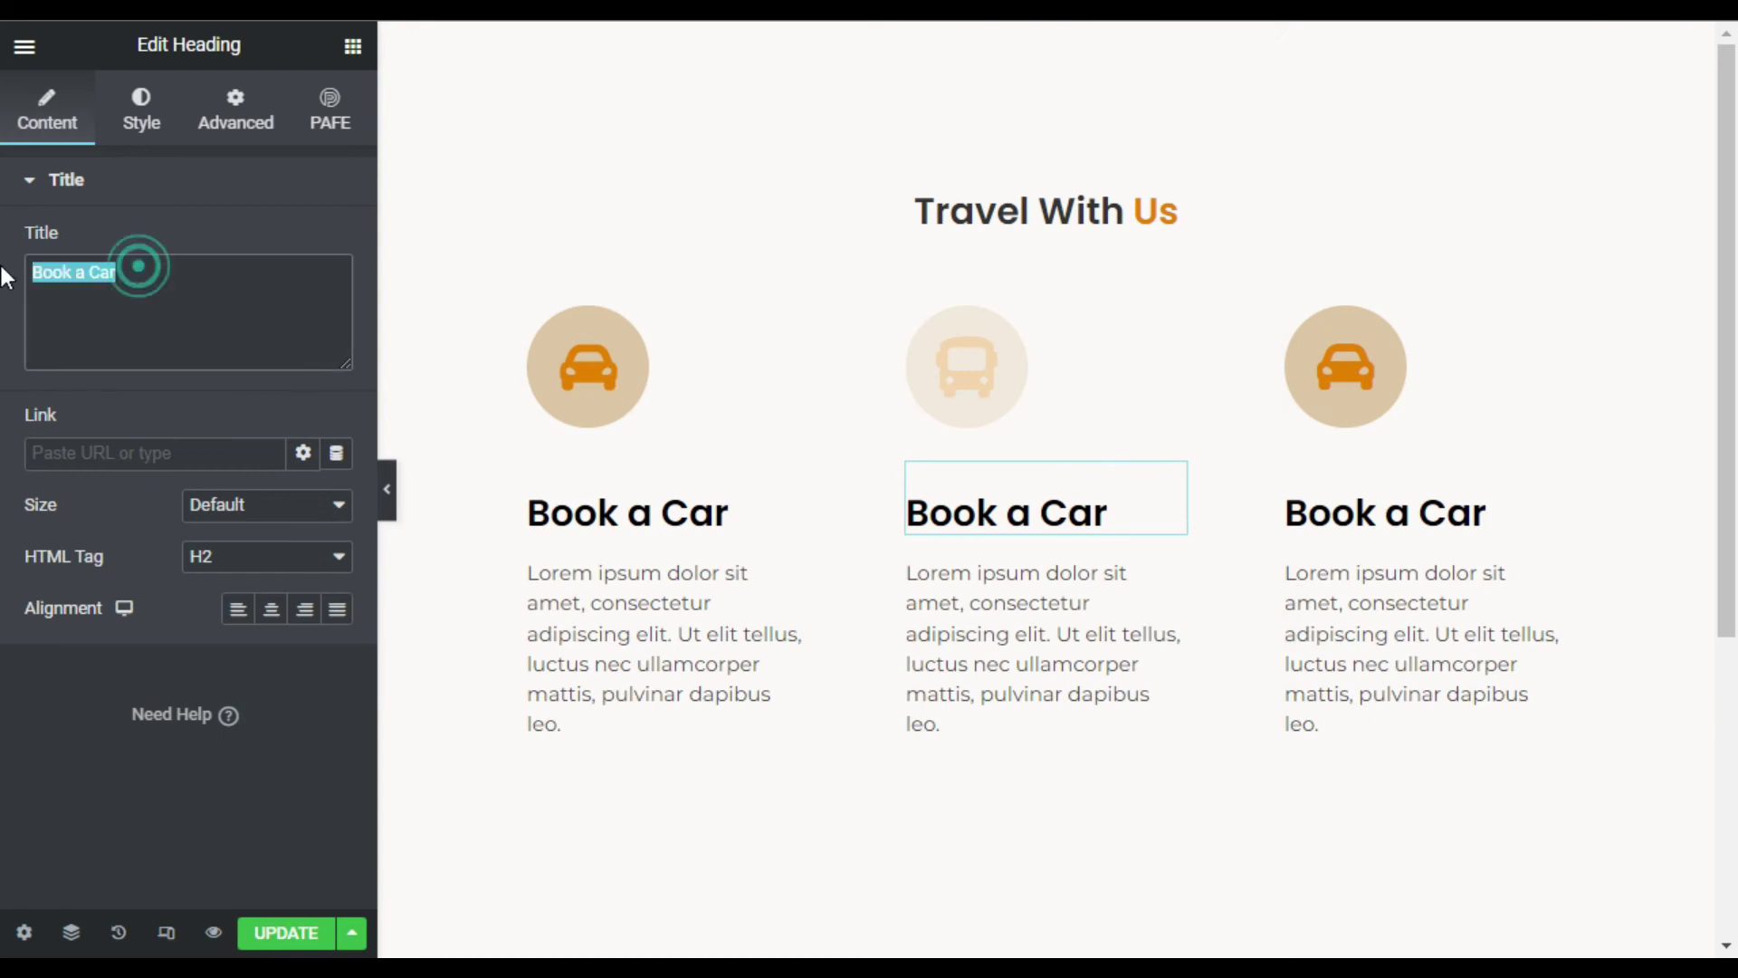
{"action": "type", "text": "Trav"}
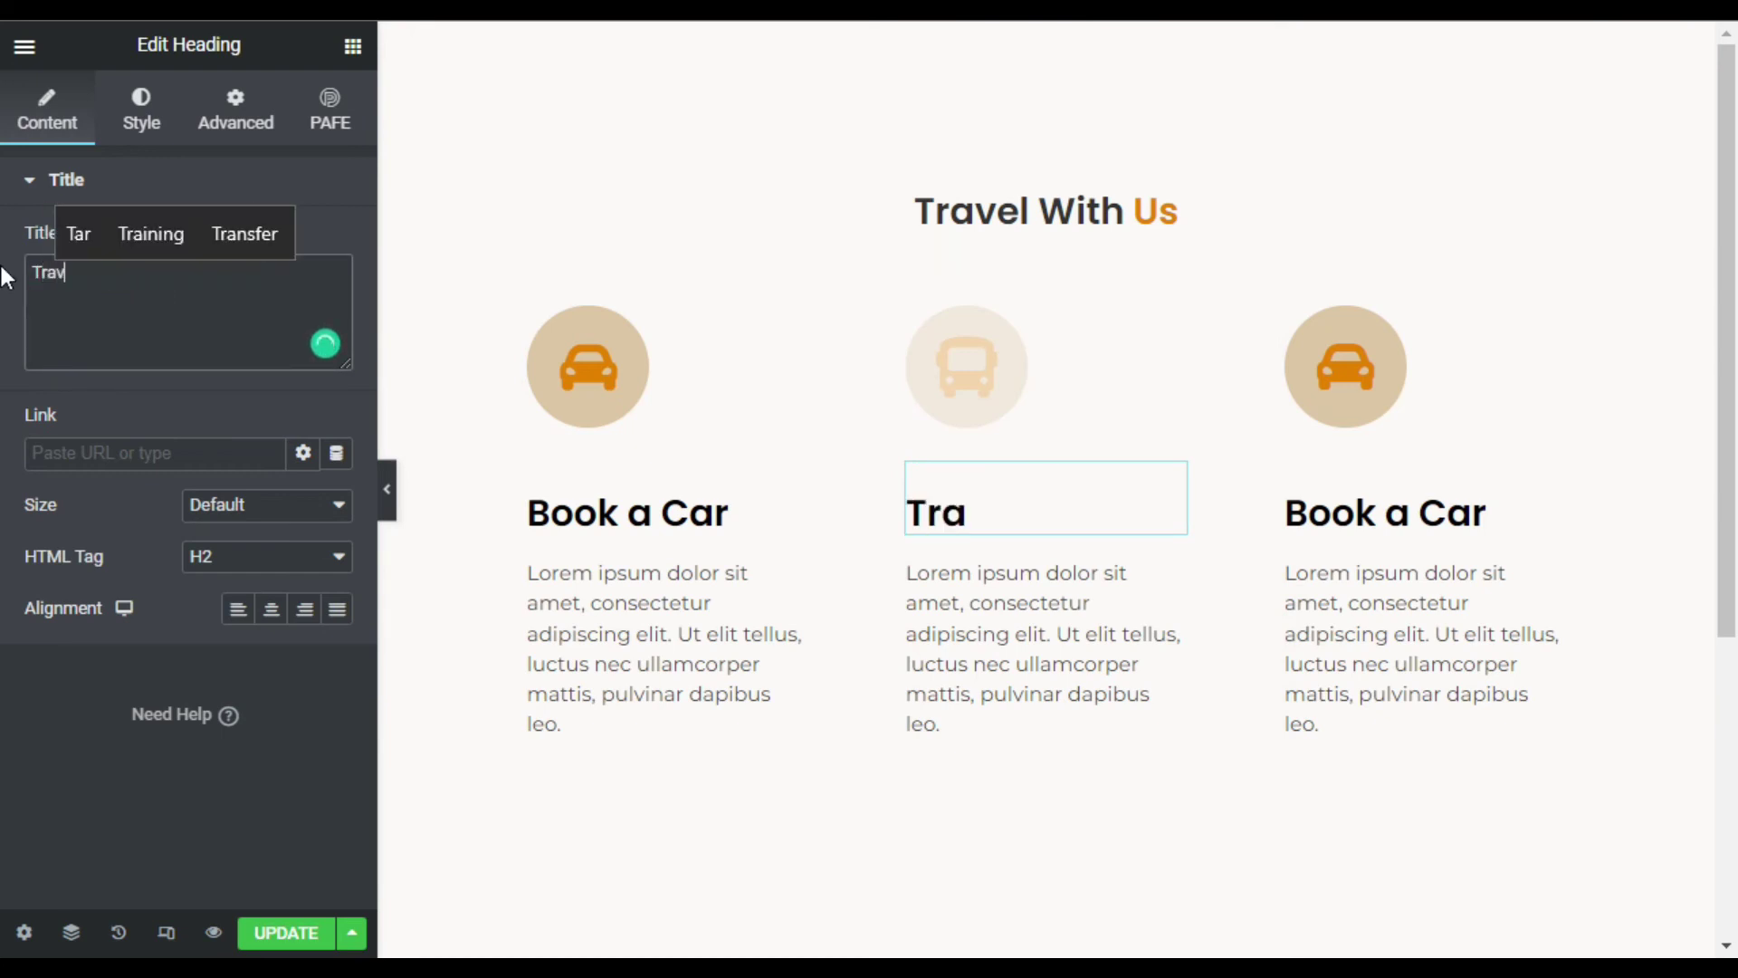
{"action": "type", "text": "el in "}
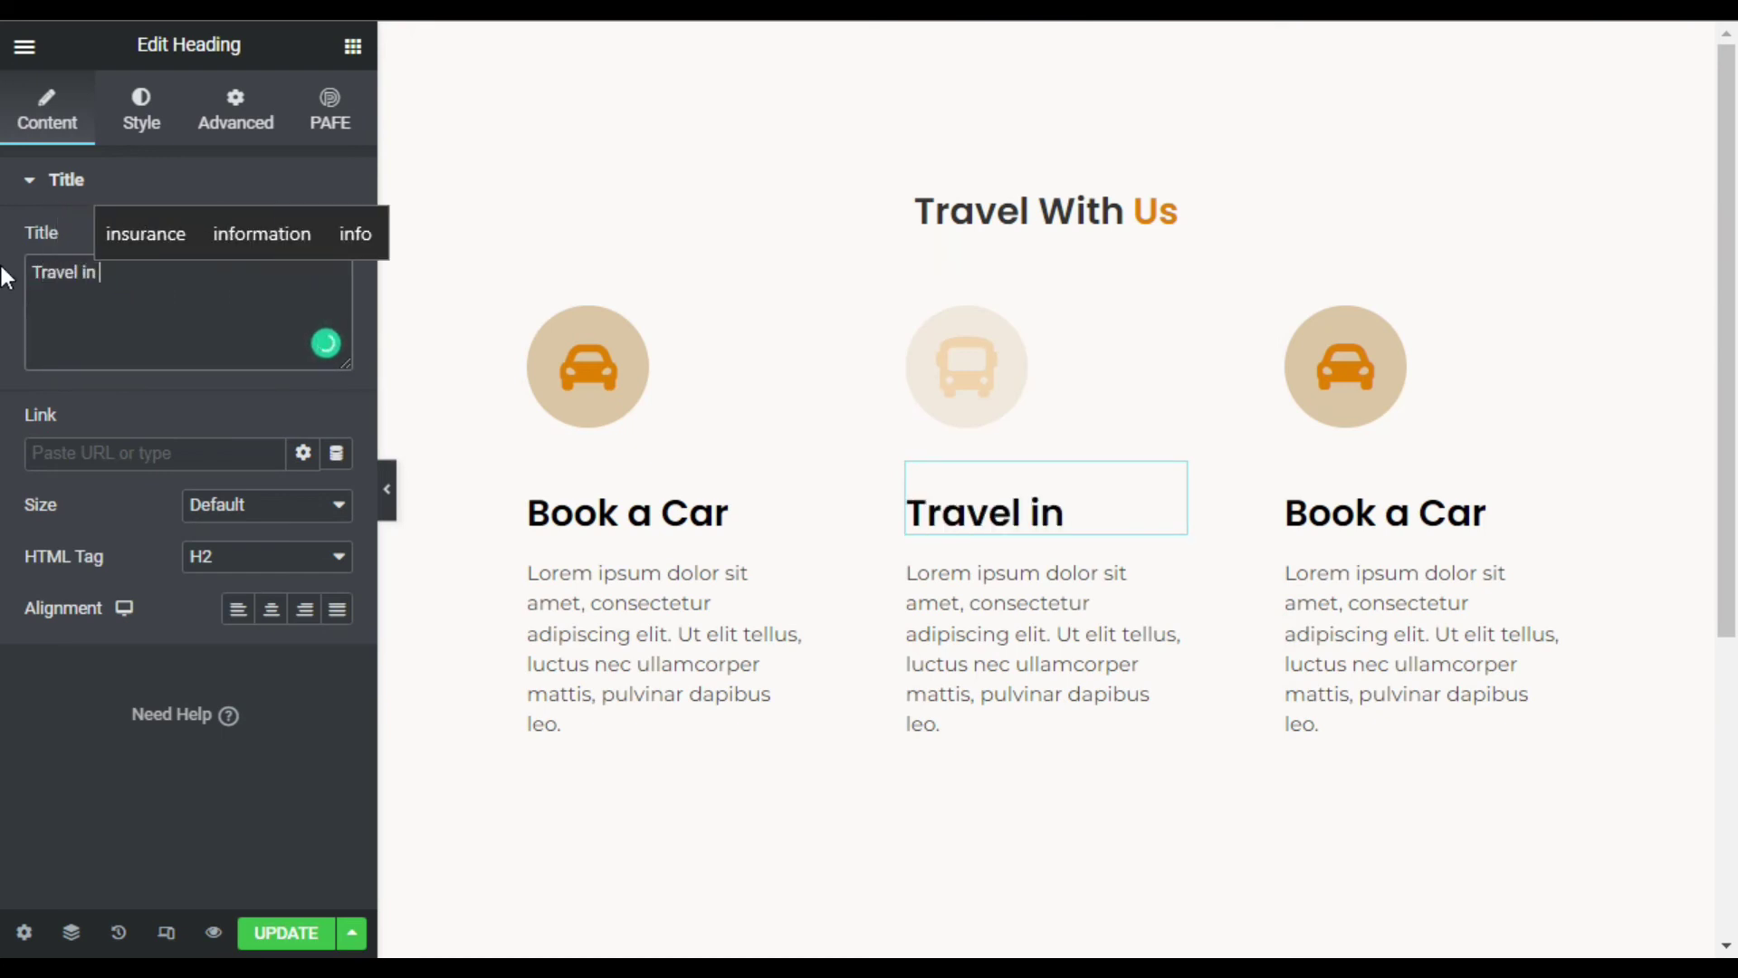
{"action": "type", "text": "Bus"}
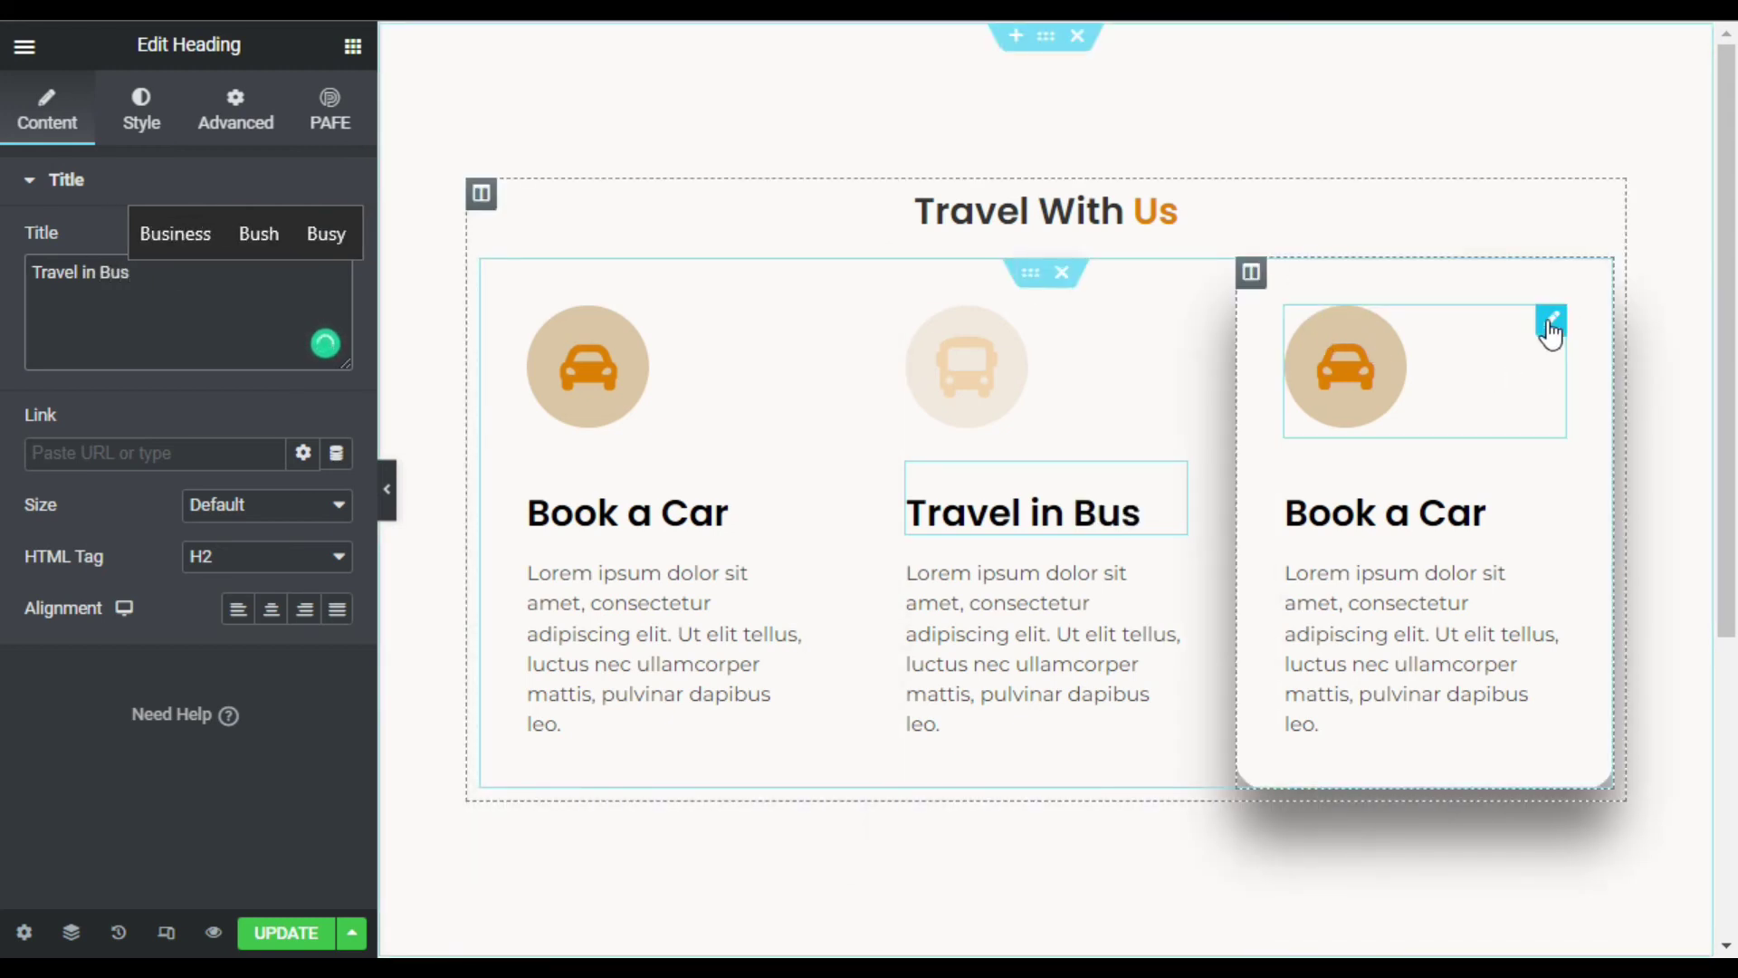
Step: Replace the third card's icon with the Truck icon from the Icon Library
{"action": "left_click", "coordinate": [1550, 325]}
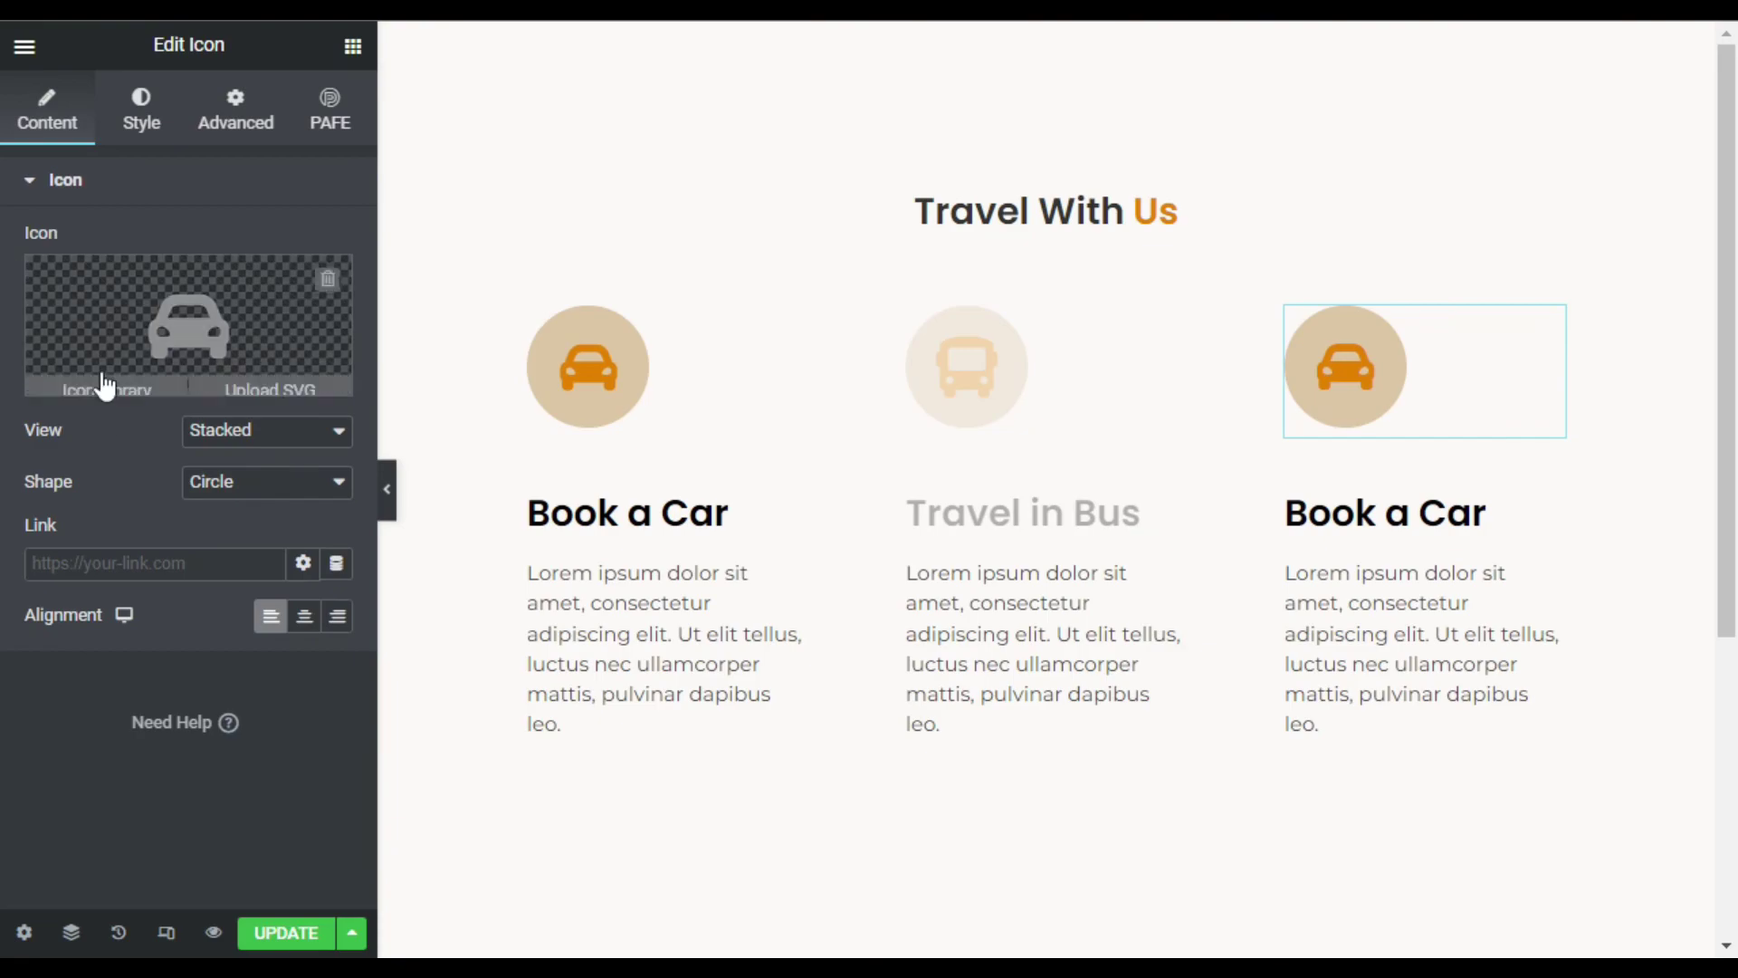
{"action": "left_click", "coordinate": [105, 382]}
{"action": "left_click", "coordinate": [734, 148]}
{"action": "type", "text": "truc"}
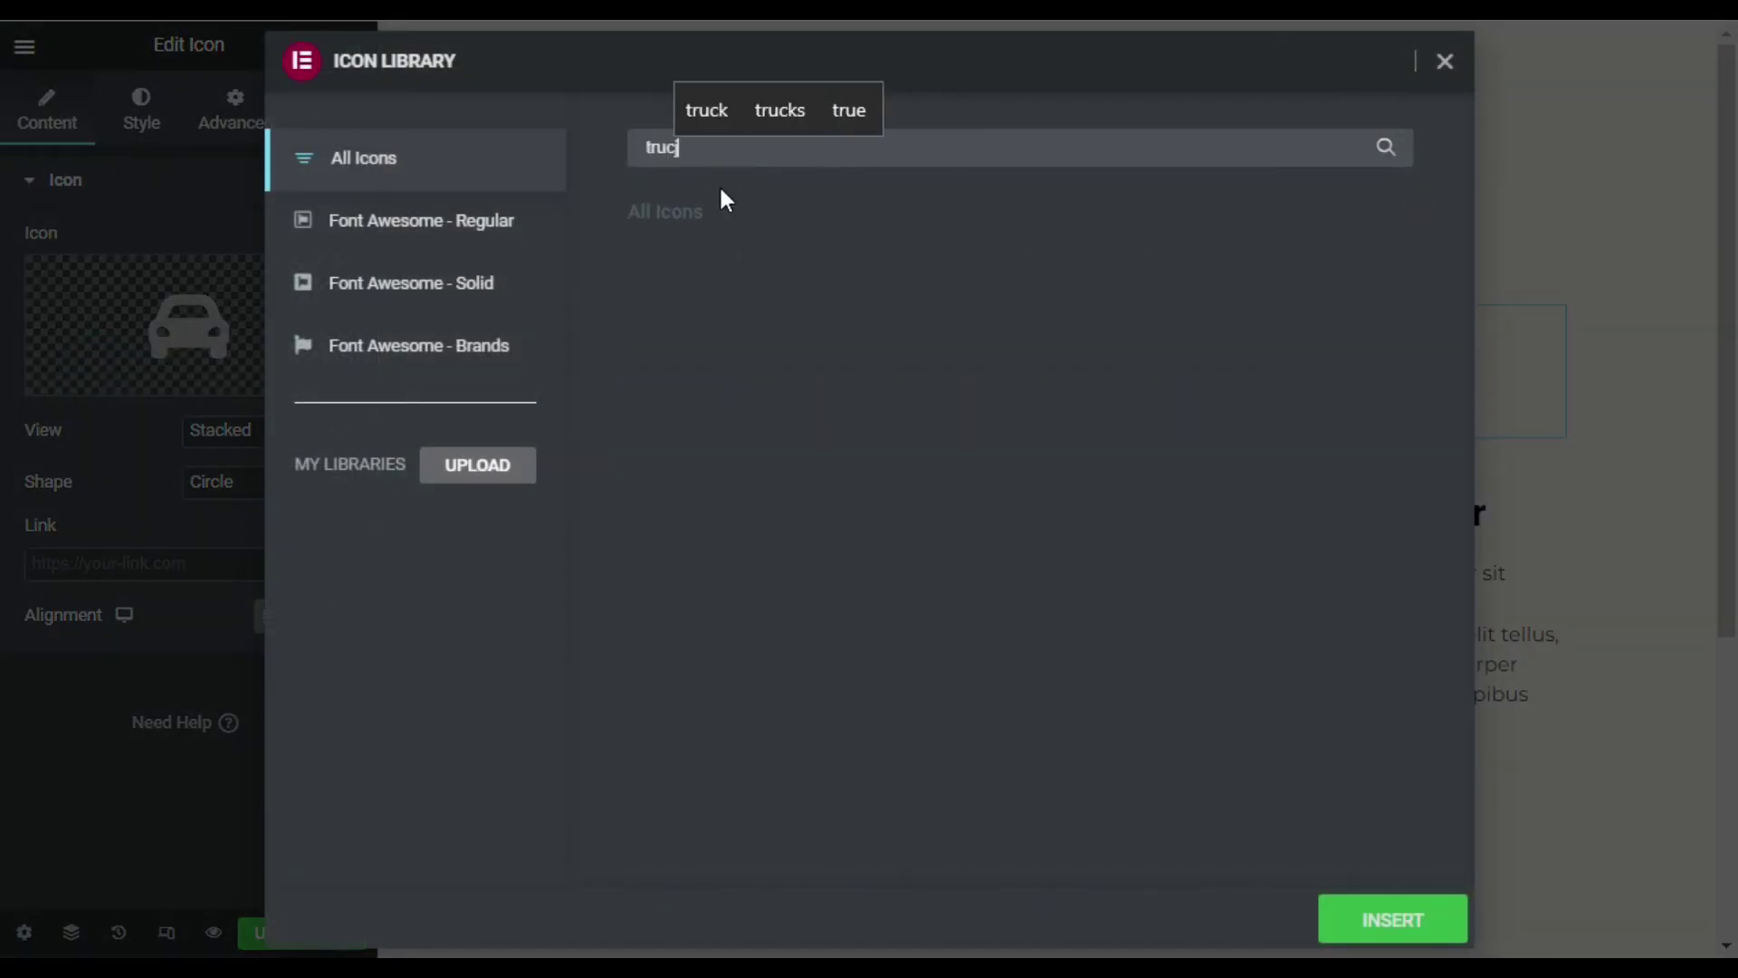
{"action": "type", "text": "j"}
{"action": "key", "text": "BackSpace"}
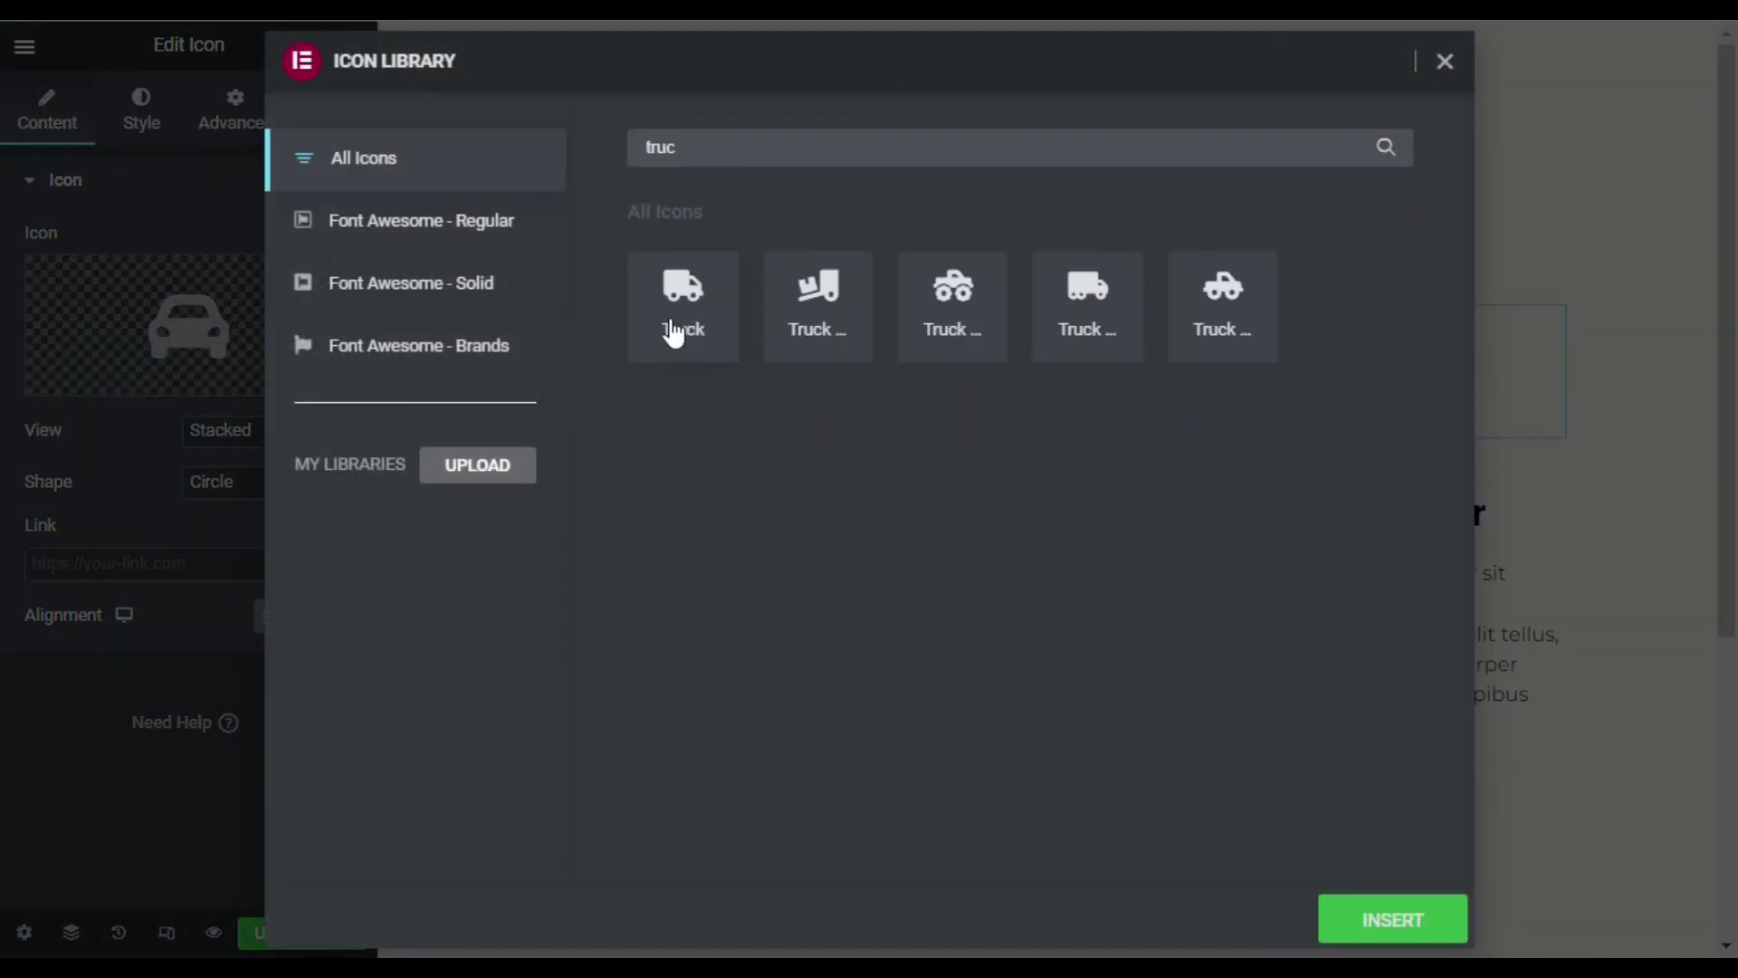
{"action": "left_click", "coordinate": [675, 332]}
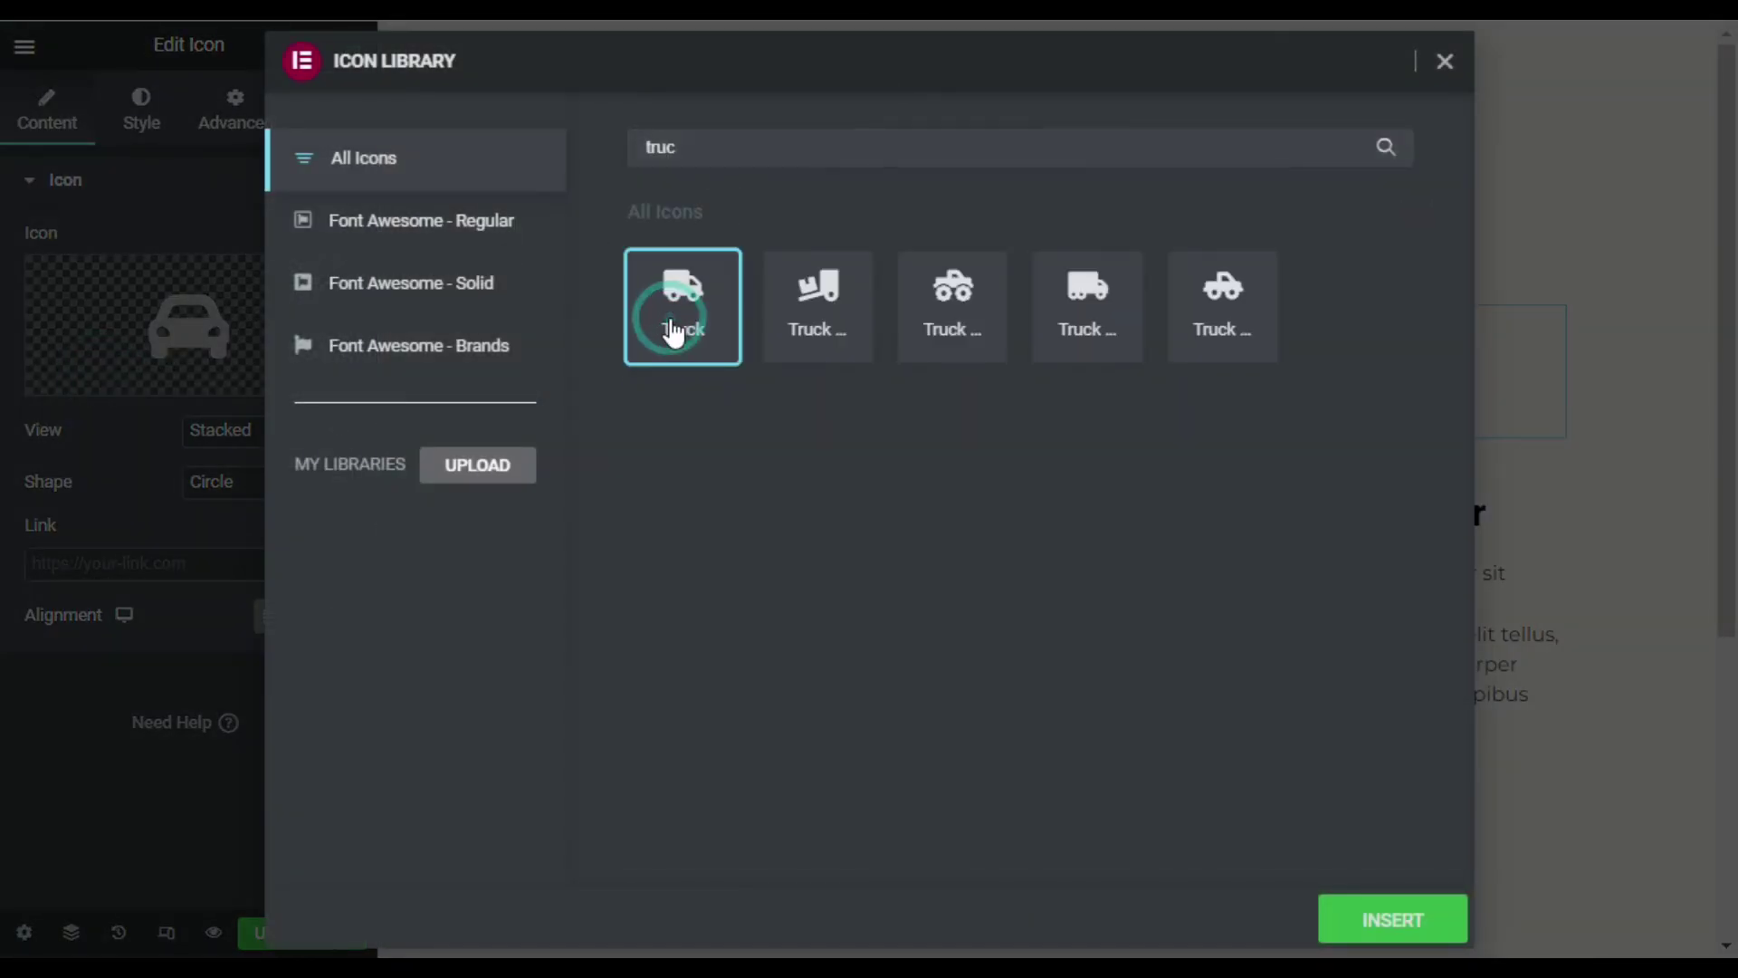
{"action": "left_click", "coordinate": [1385, 923]}
Step: Change the third card's heading to 'Move in Truck'
{"action": "left_click", "coordinate": [1550, 477]}
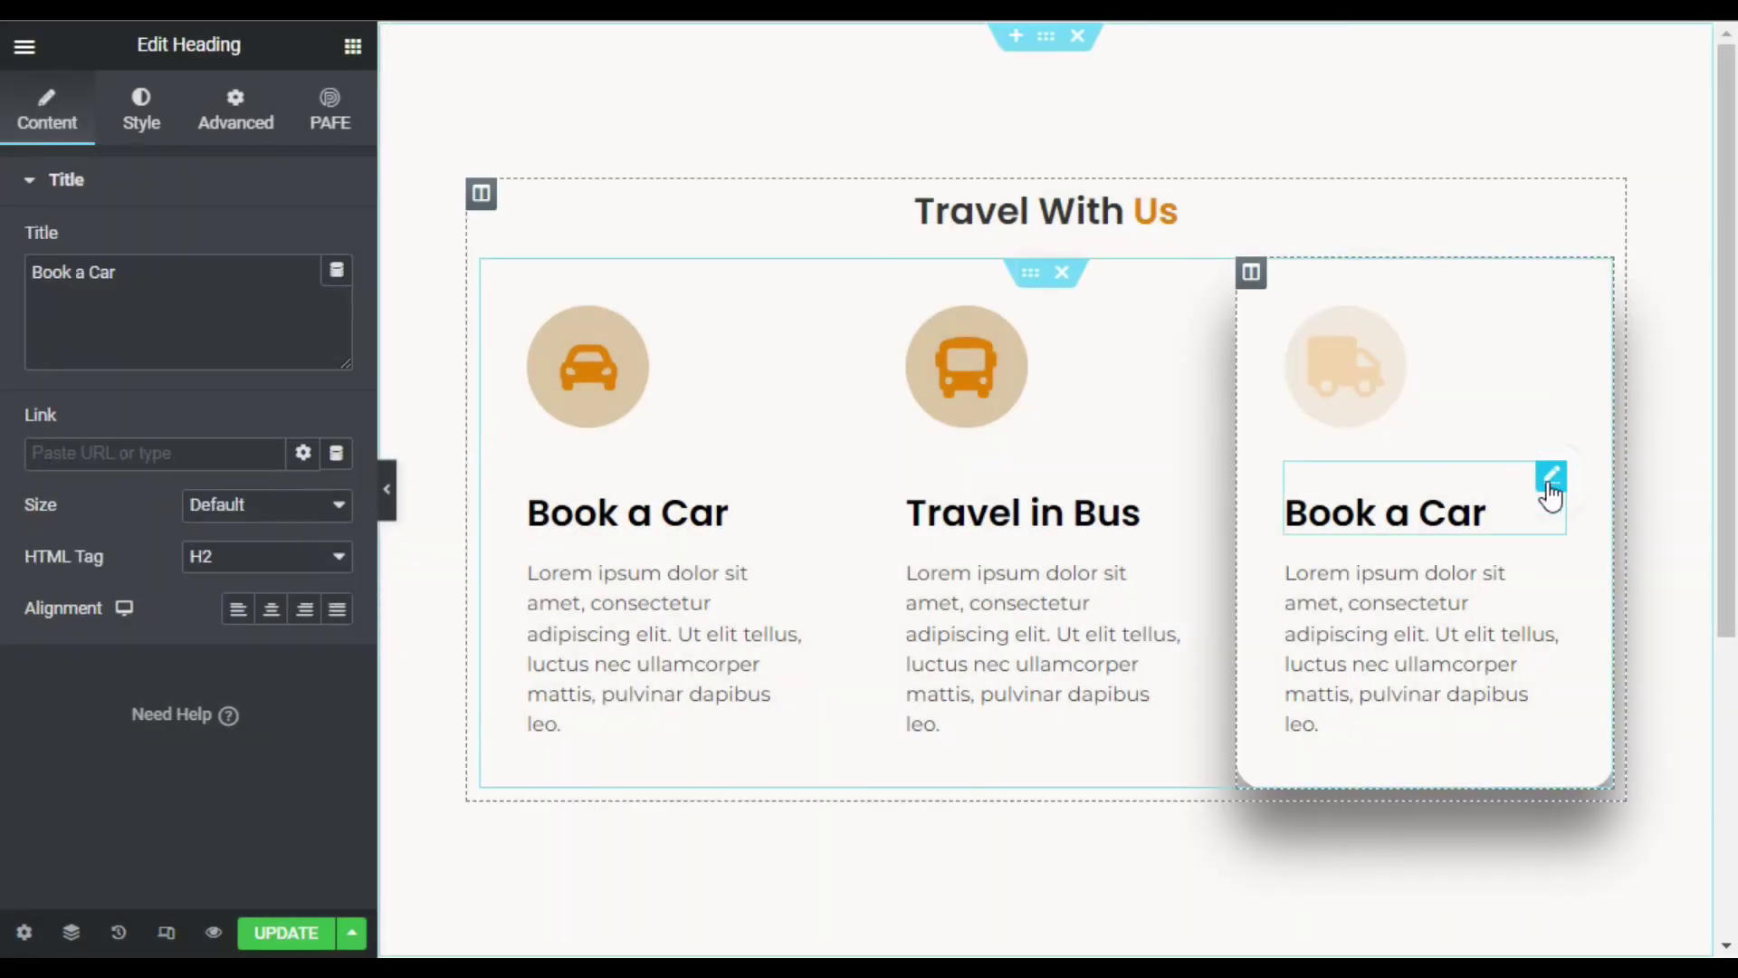
{"action": "left_click_drag", "start_coordinate": [122, 274], "coordinate": [5, 285]}
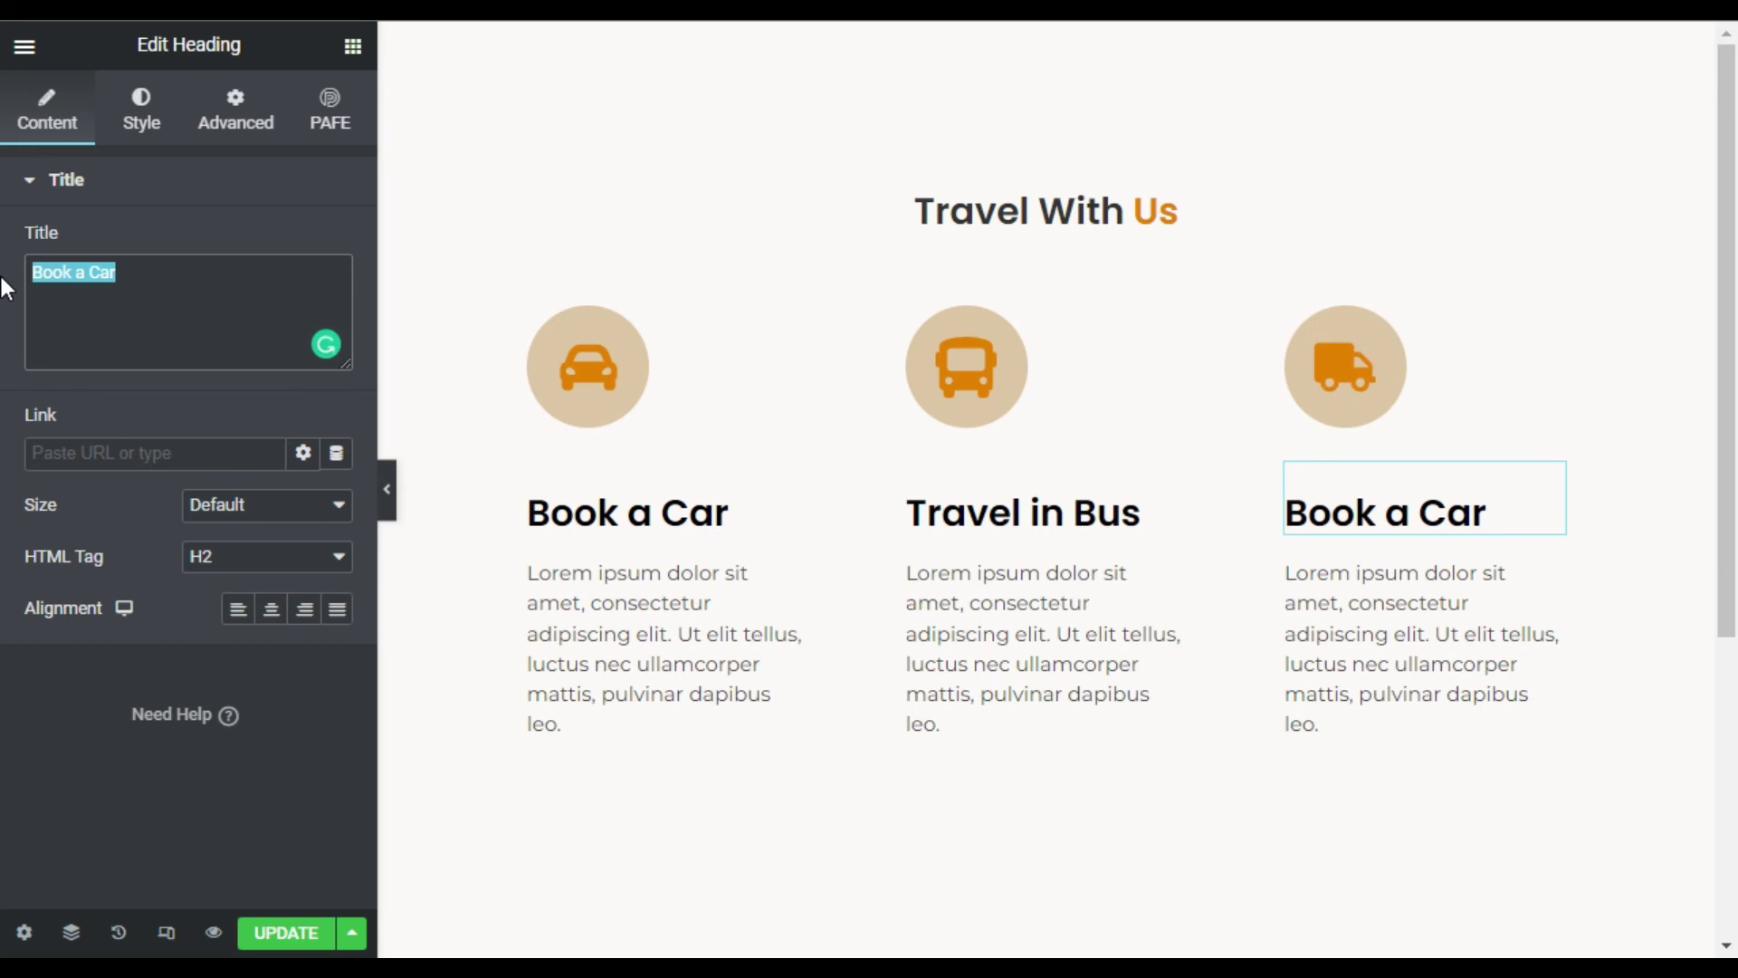
{"action": "type", "text": "MO"}
{"action": "key", "text": "BackSpace"}
{"action": "type", "text": "ove"}
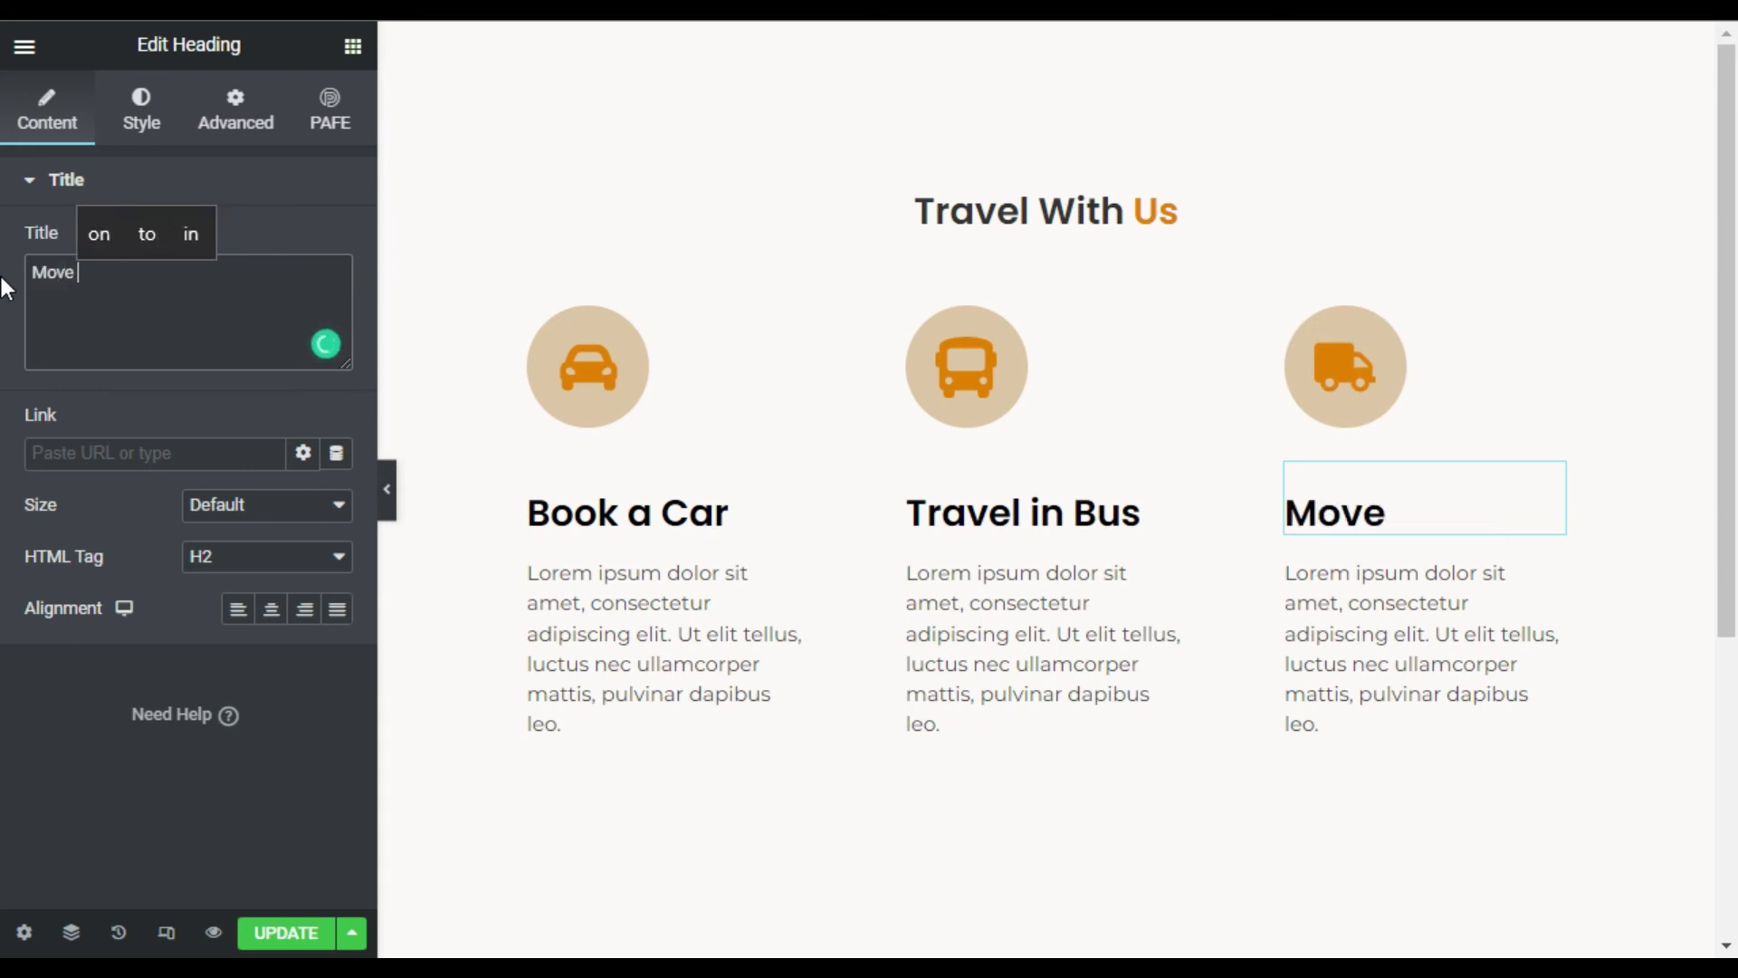
{"action": "type", "text": " in Truck"}
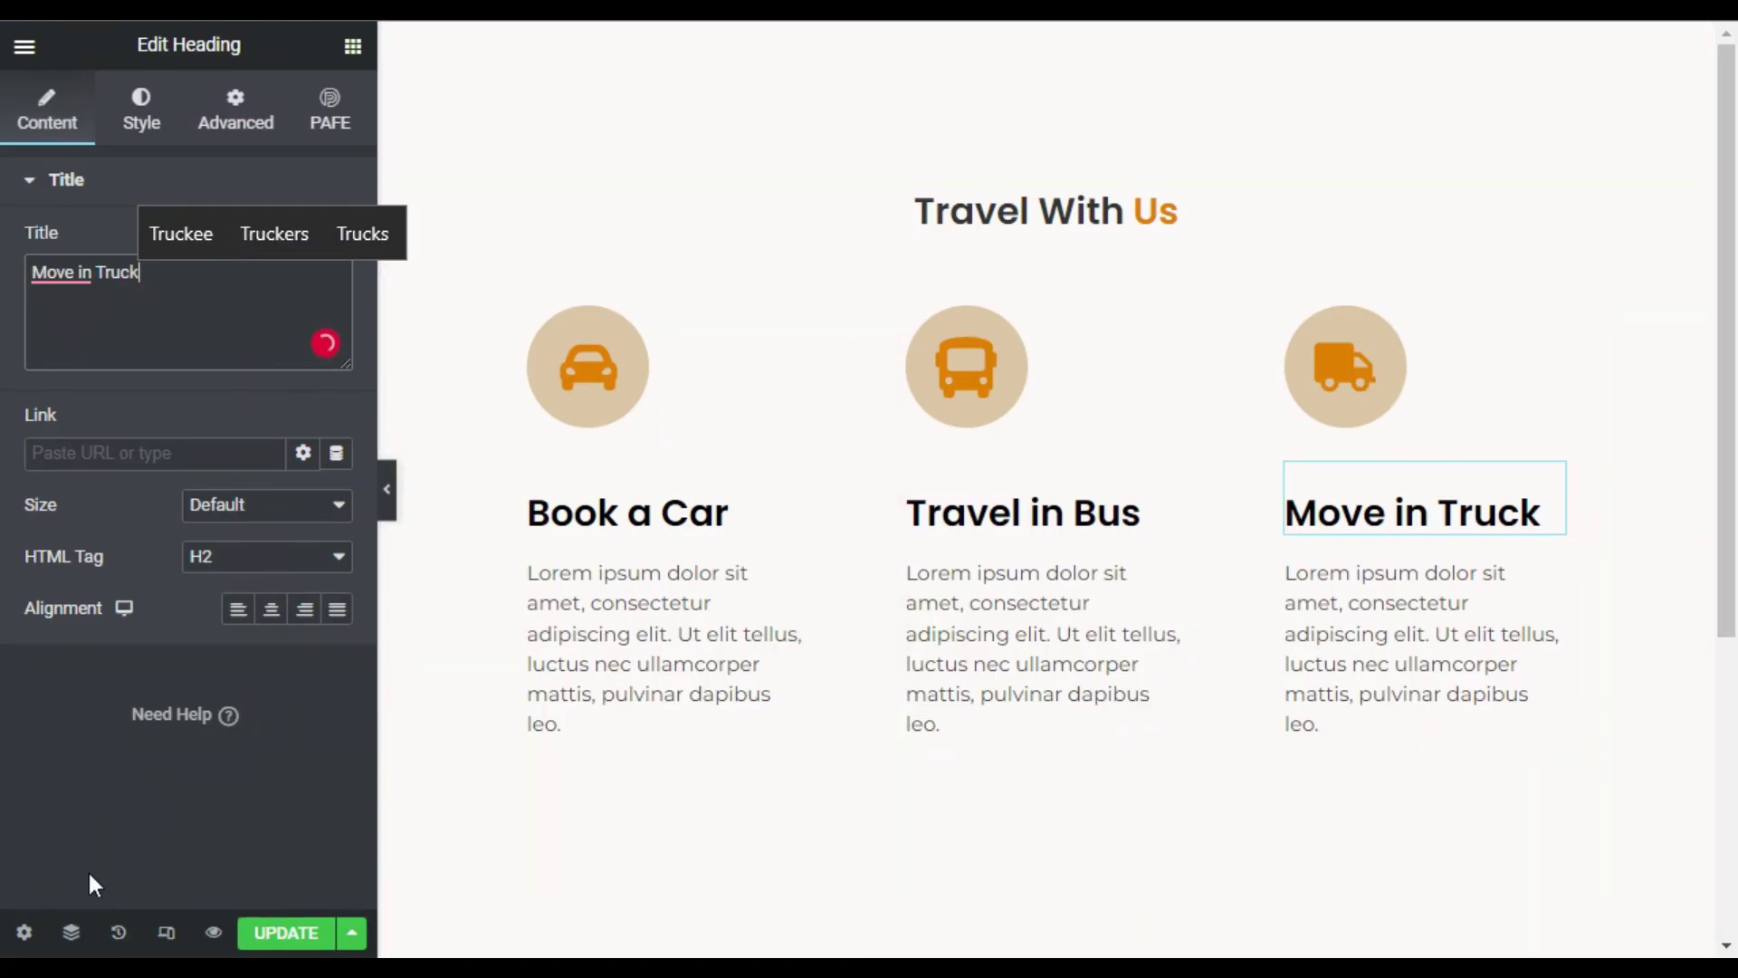
Step: Update the page to publish the Book a Car, Travel in Bus and Move in Truck cards
{"action": "left_click", "coordinate": [305, 936]}
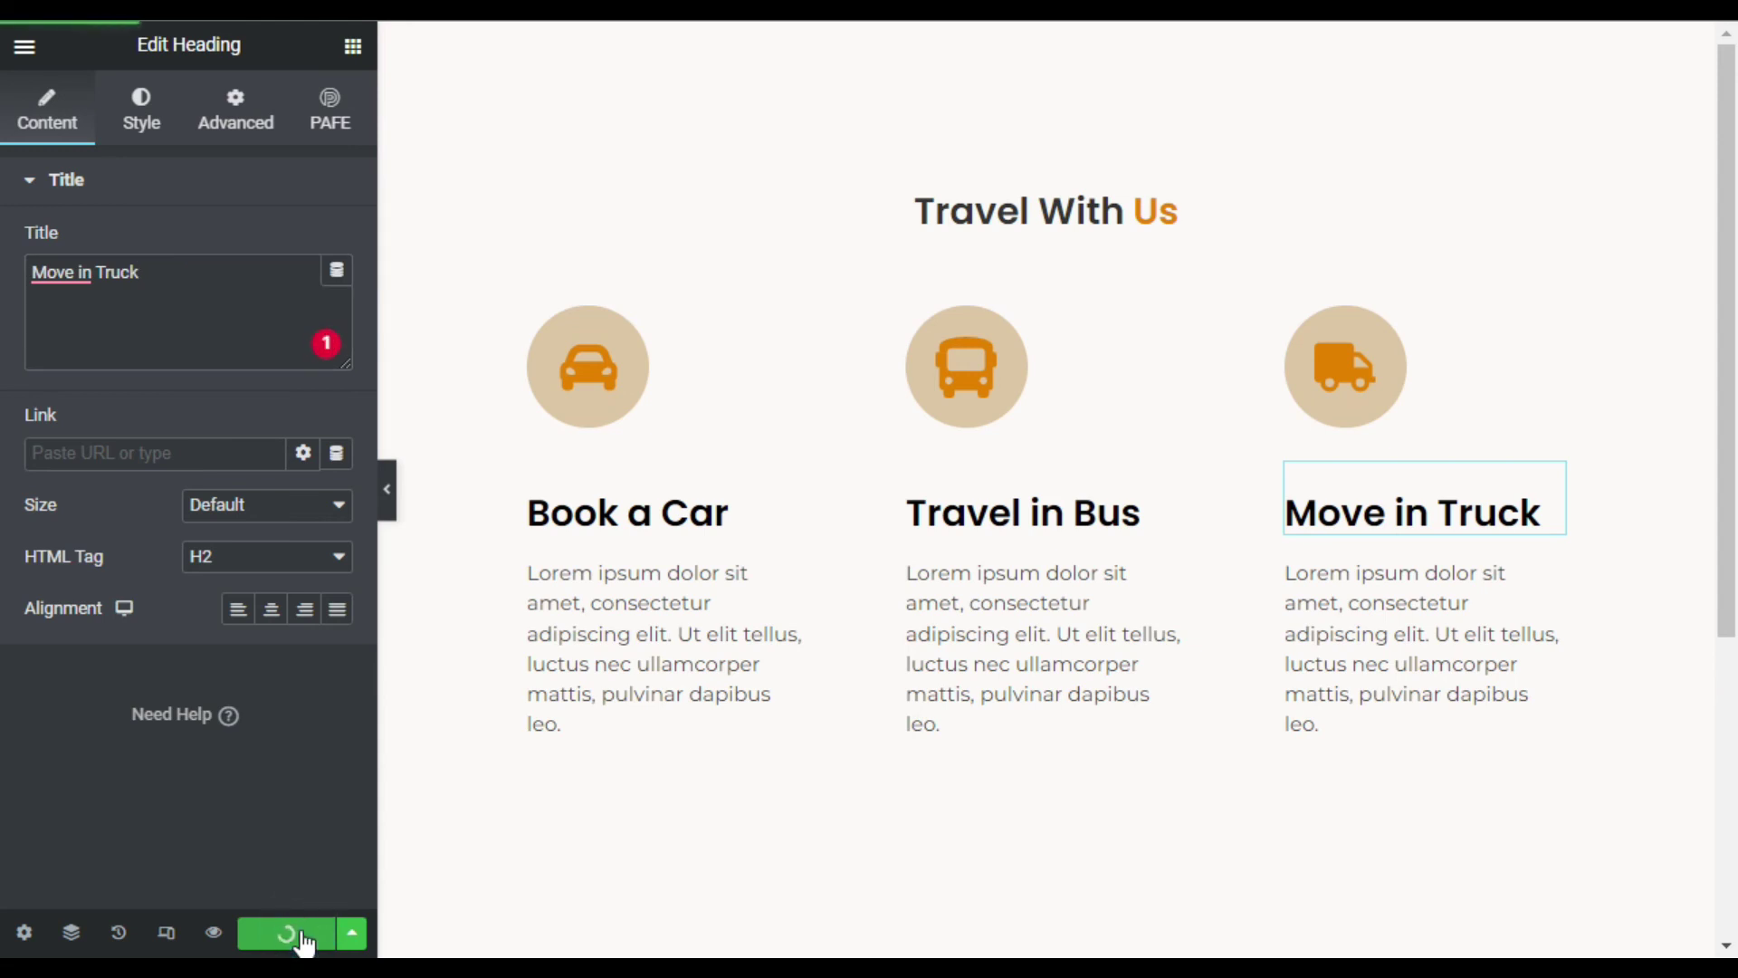